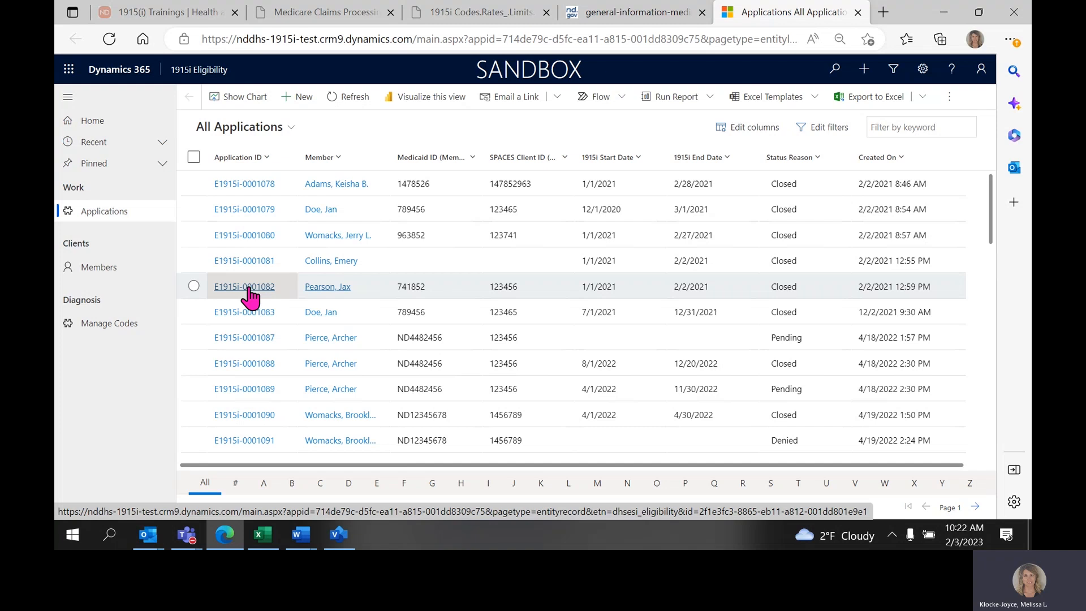
Sort the All Applications list A to Z by Application ID and then A to Z by Member.
click(267, 158)
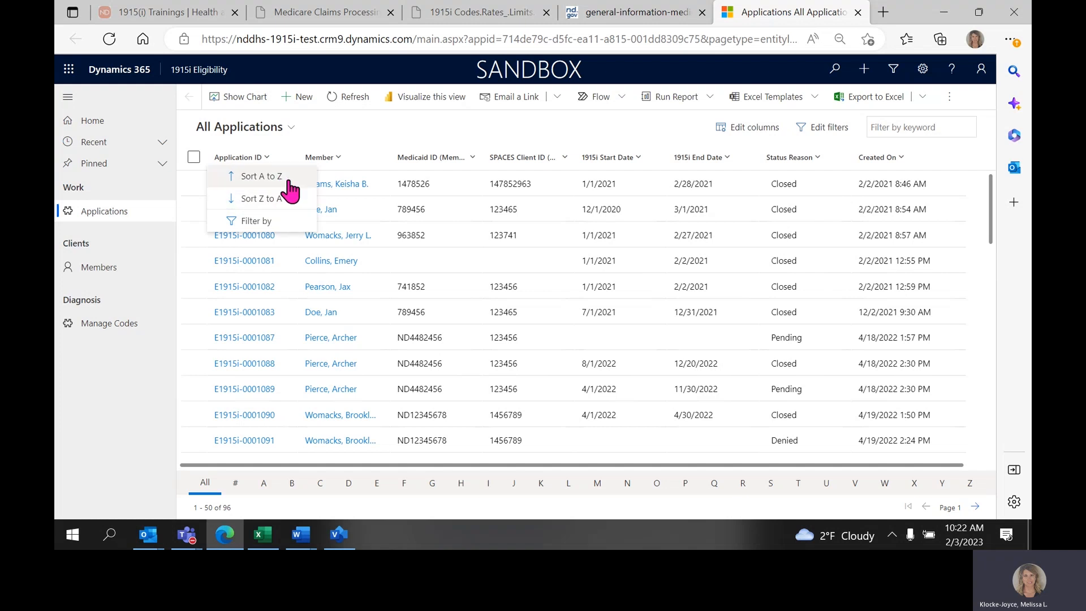
click(262, 177)
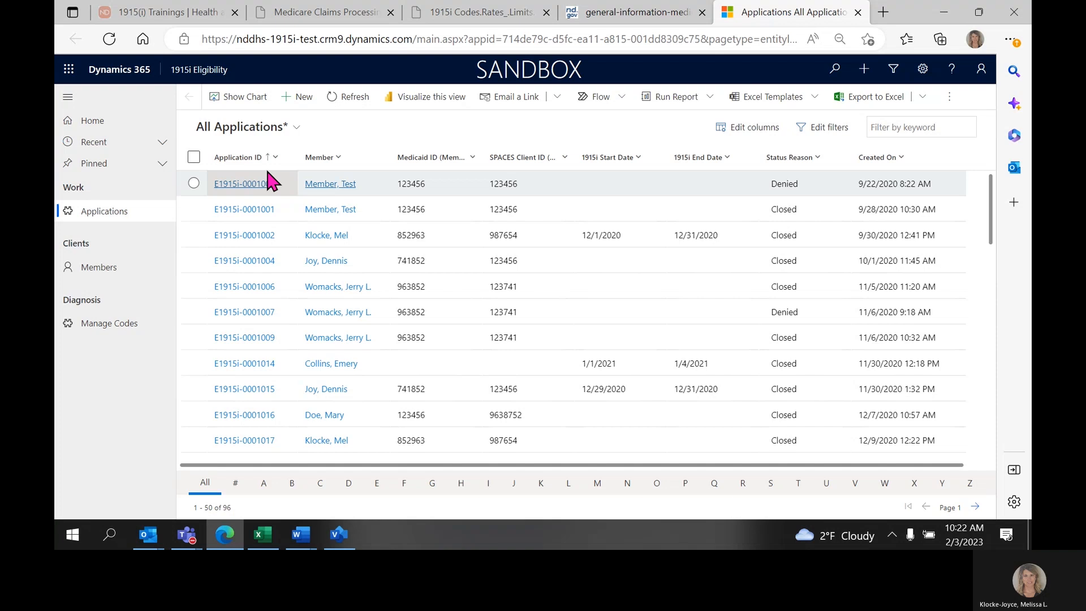
click(344, 164)
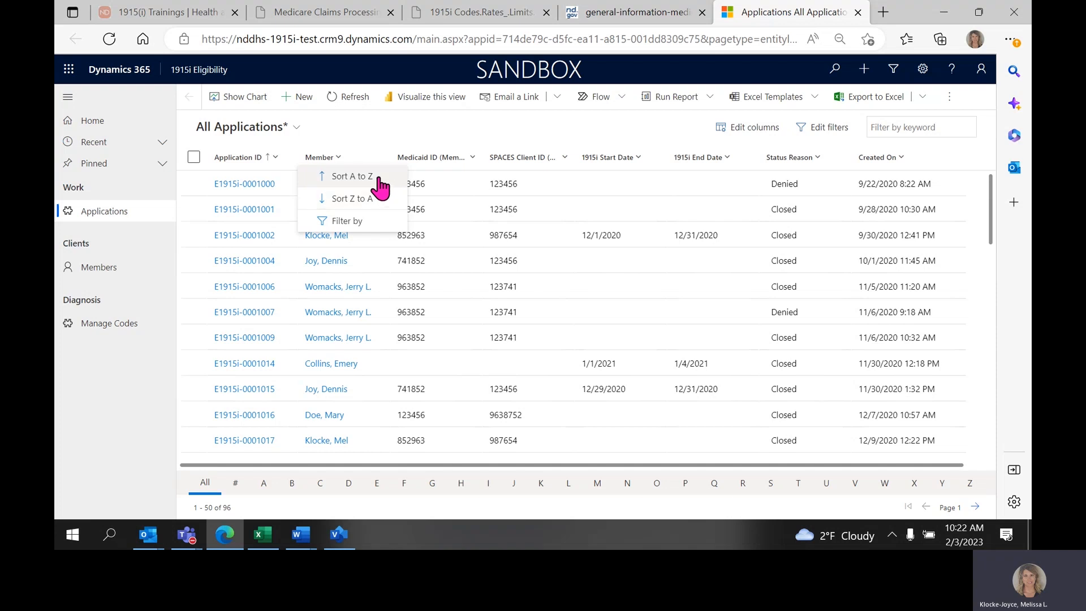
click(352, 177)
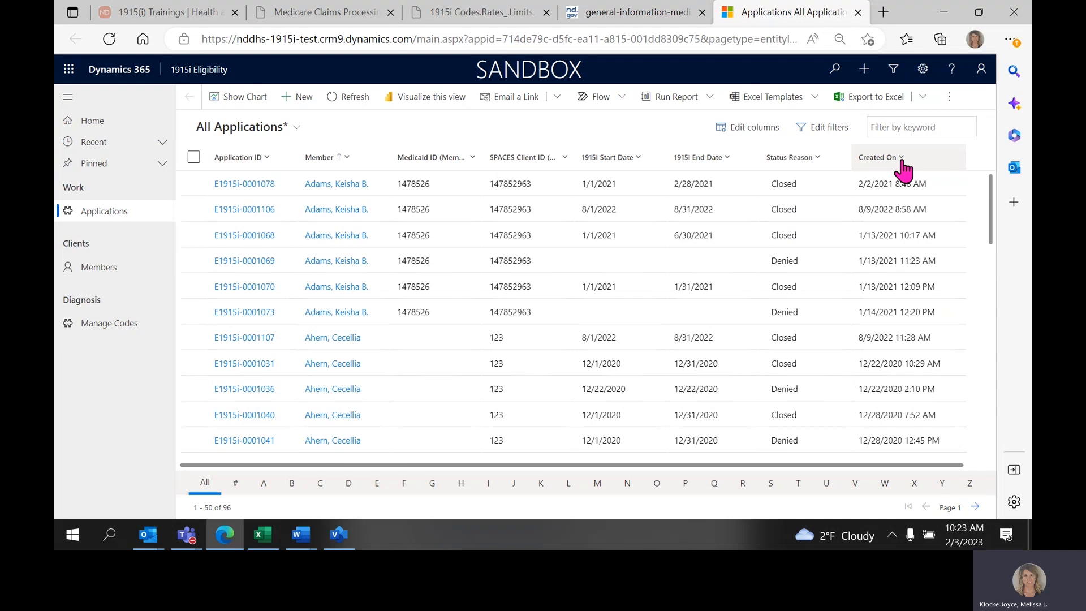
Create a new application and open a new contact form for its required Member field.
click(303, 104)
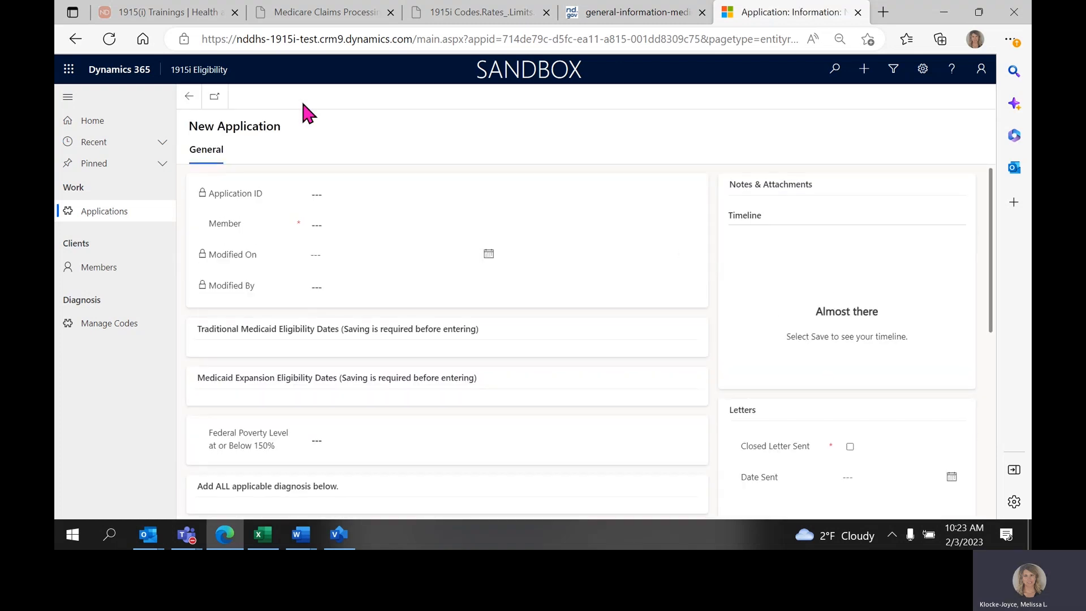
drag(190, 128, 294, 136)
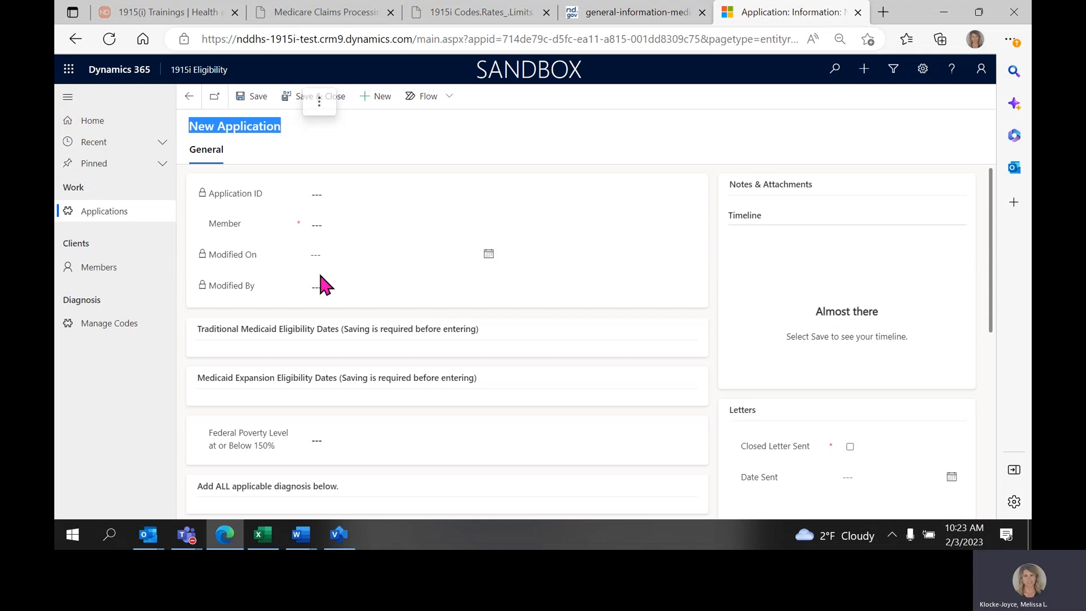
click(340, 225)
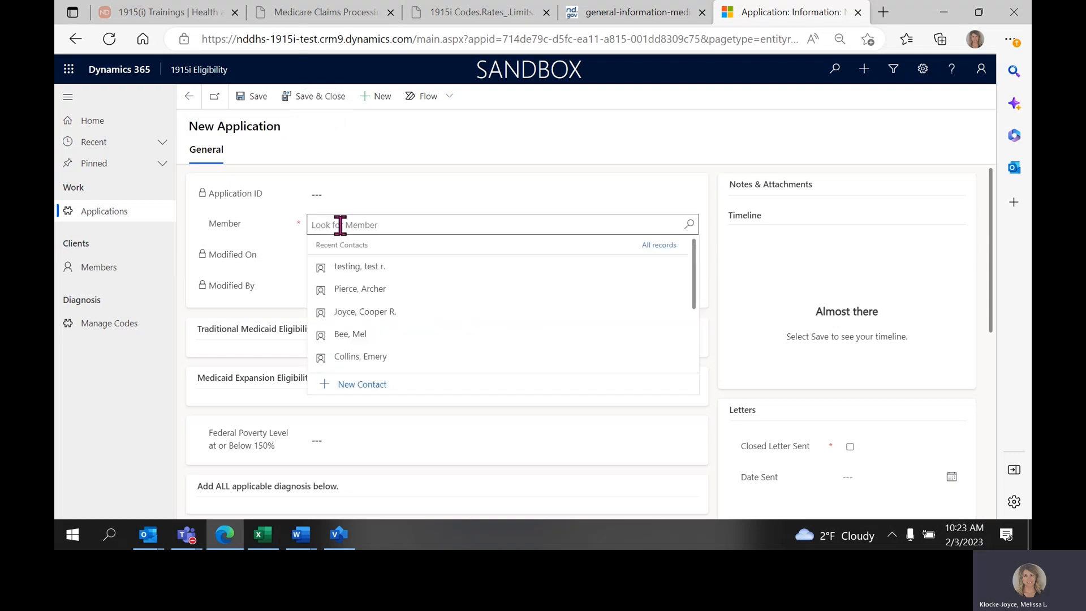
click(362, 385)
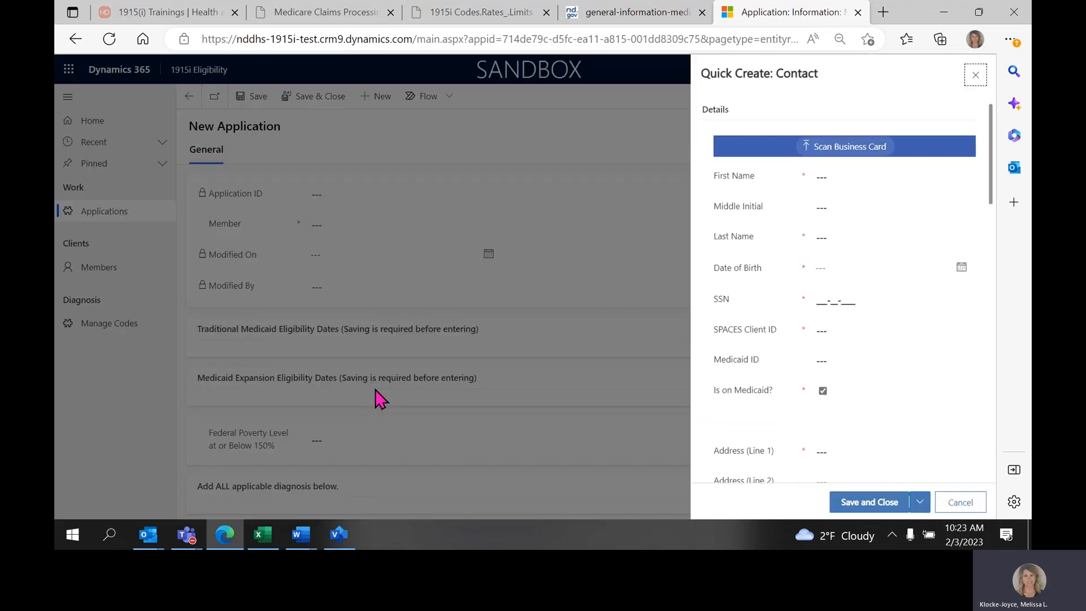
click(891, 71)
drag(892, 72, 803, 74)
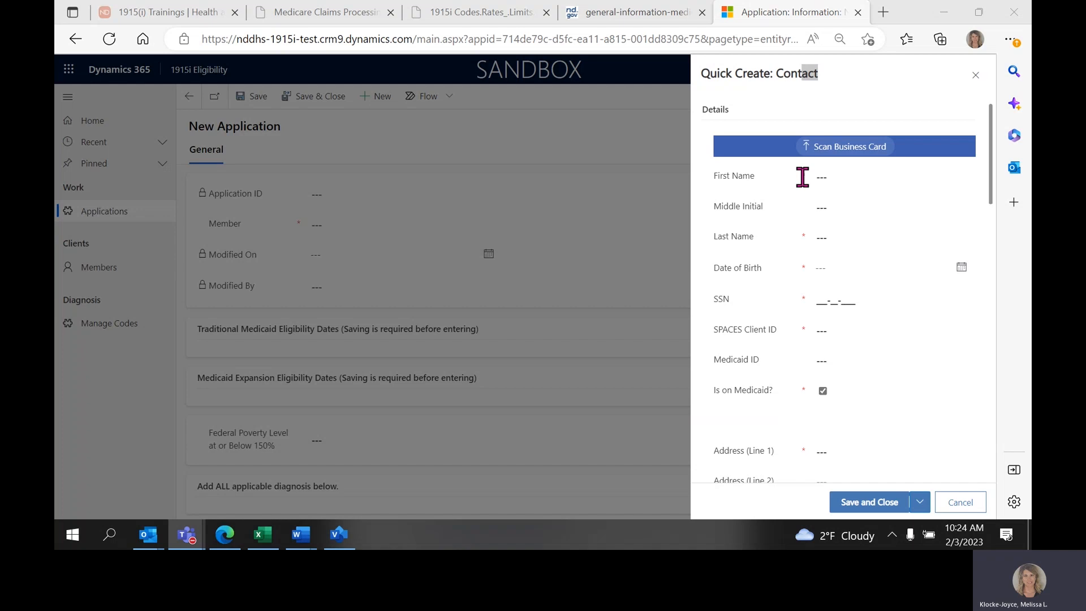
Enter the contact's first and last name, leaving the middle initial blank.
click(861, 178)
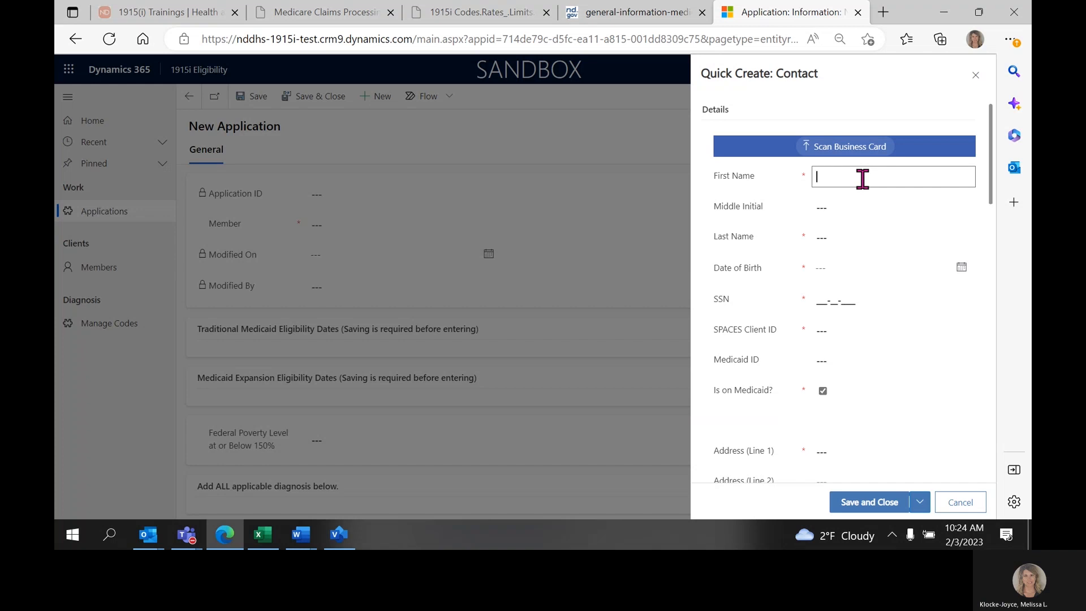
key(Tab)
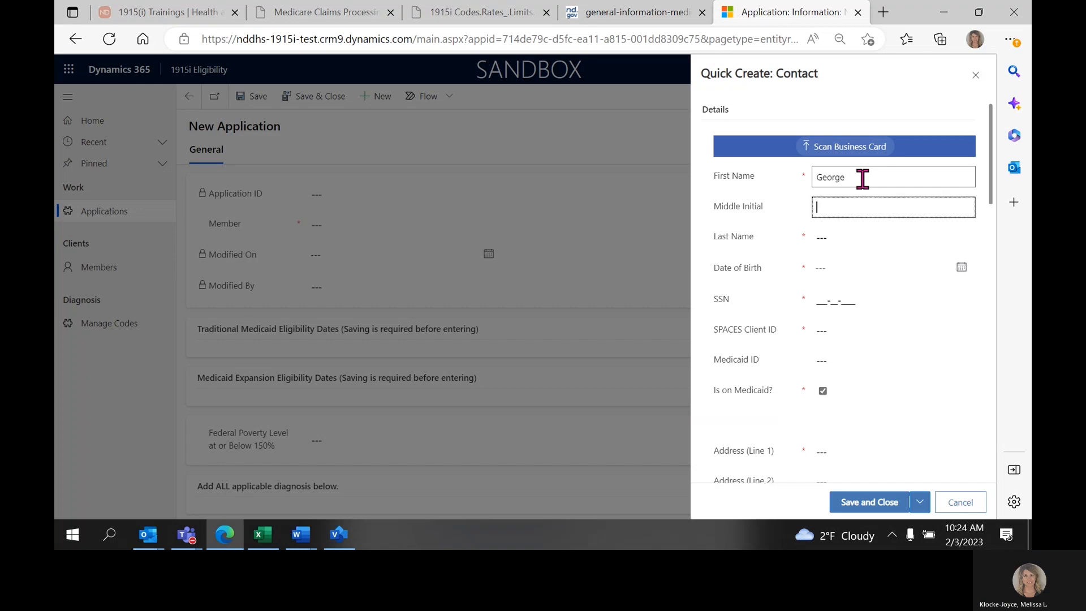
key(Tab)
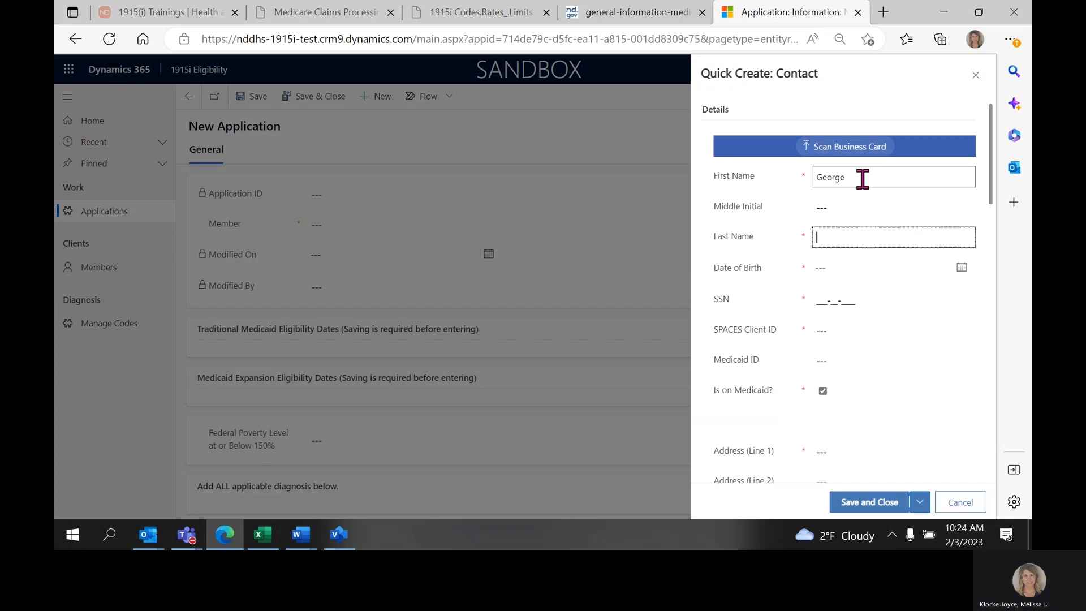
key(Tab)
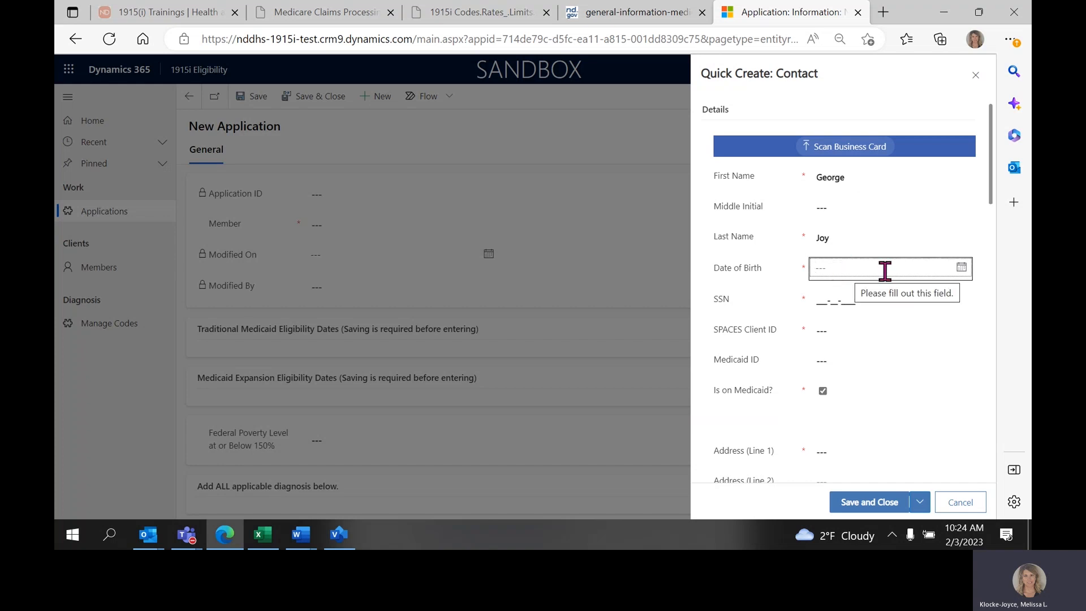
Enter the contact's date of birth.
click(962, 268)
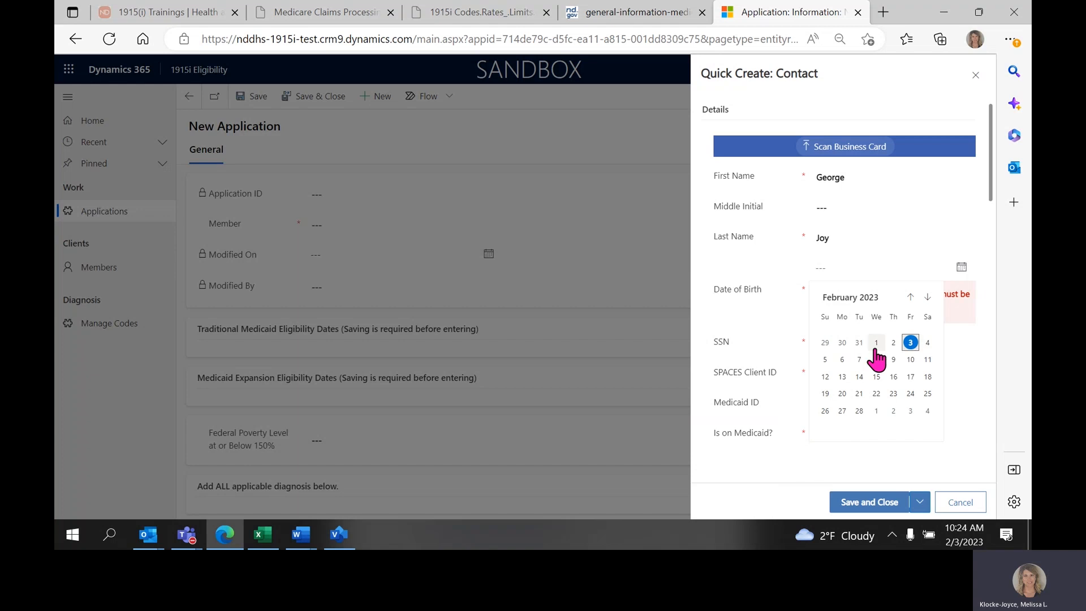
click(852, 268)
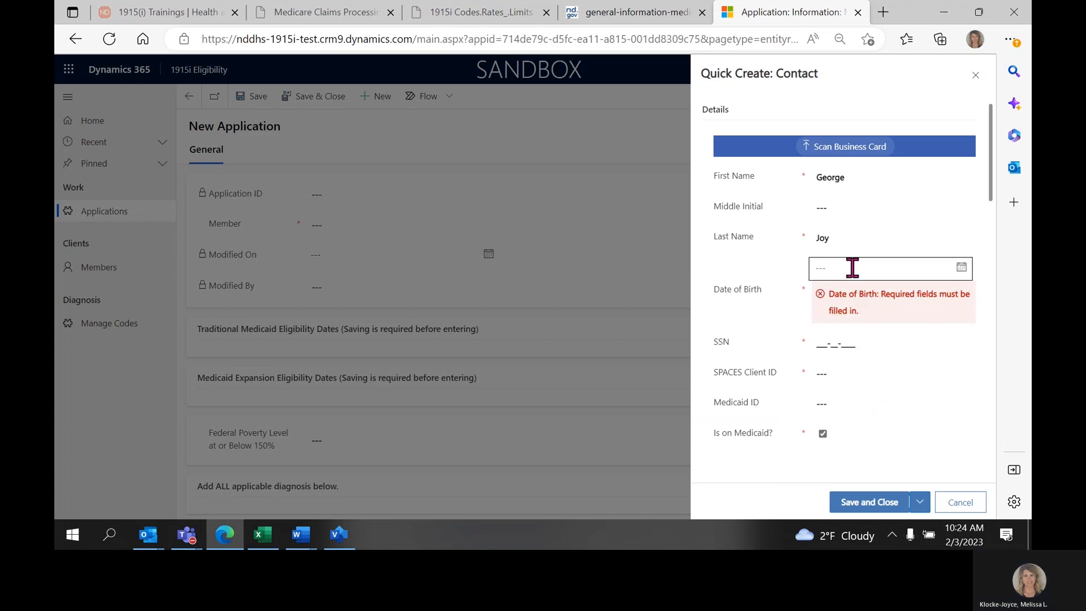
click(852, 268)
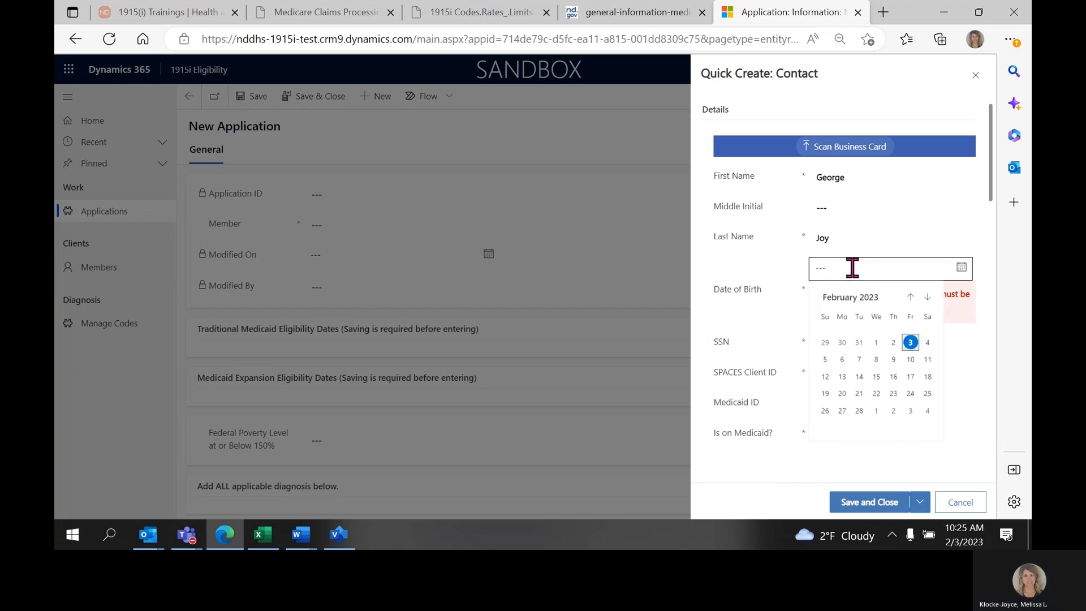
click(852, 269)
text(7/)
text(7/1986)
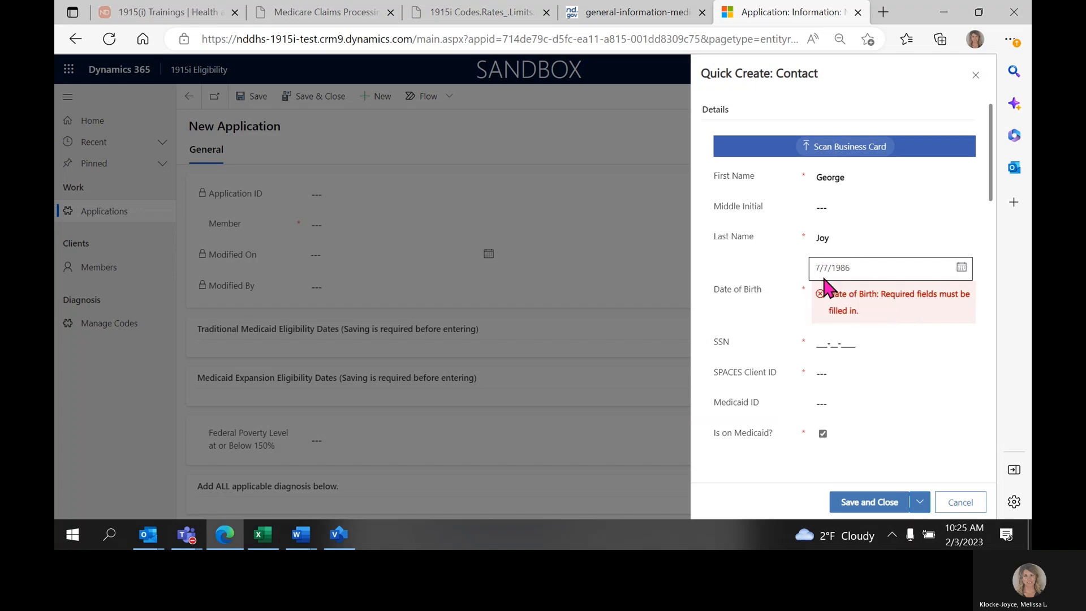
key(Tab)
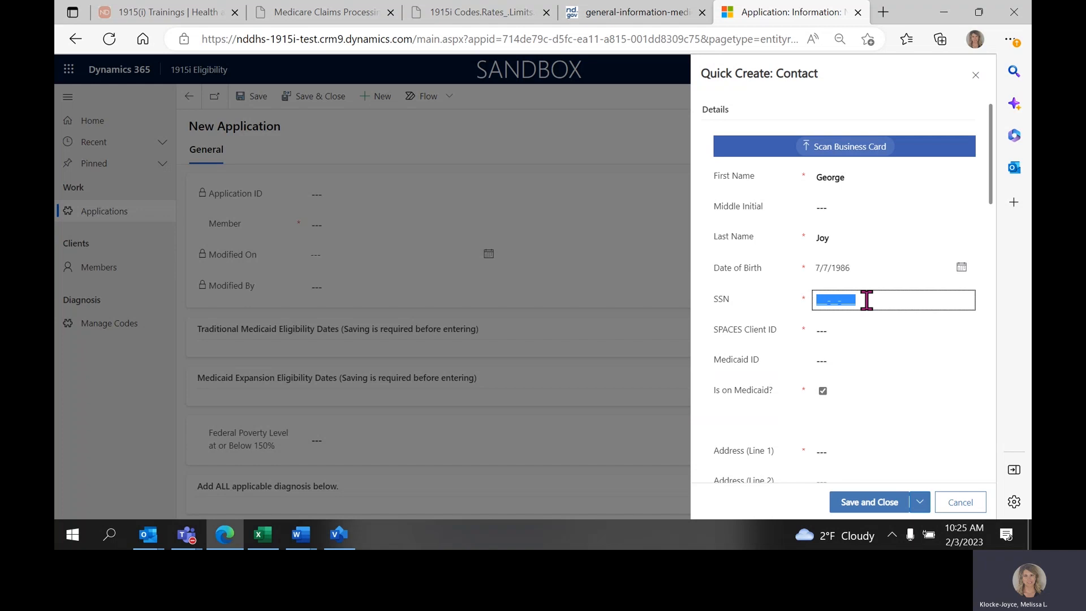
Fill in the contact's SSN, SPACES Client ID and Medicaid ID.
text(123-45-1235)
click(854, 331)
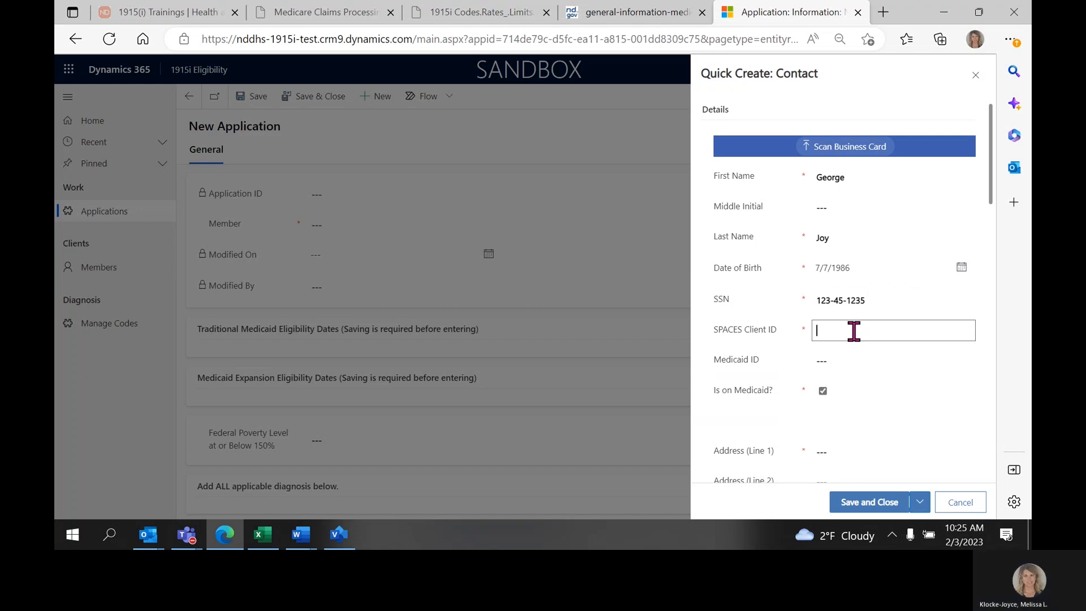
text(14561238)
click(849, 360)
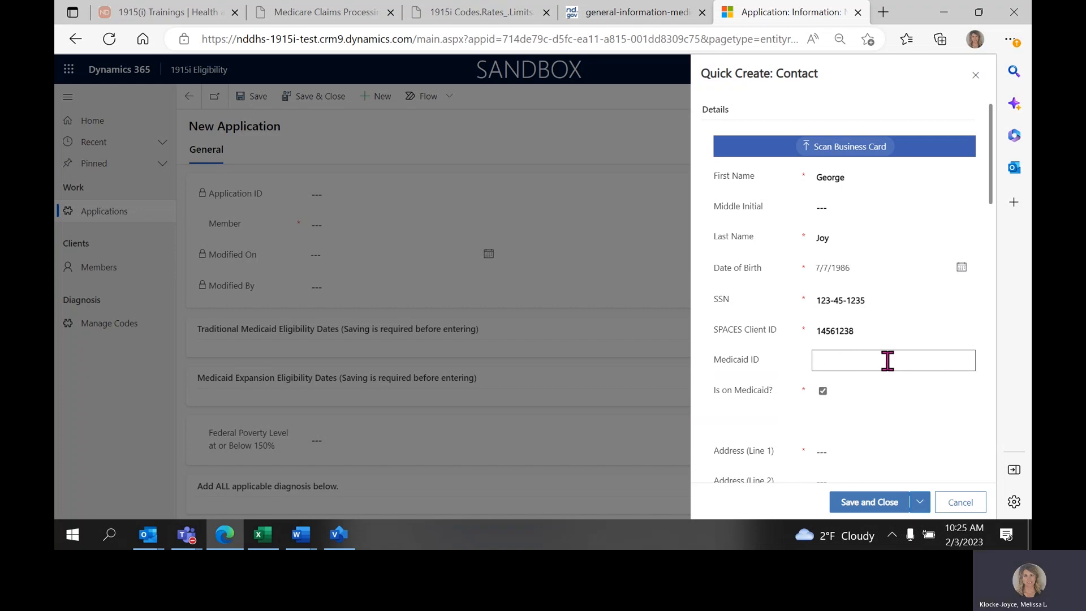
text(ND123456)
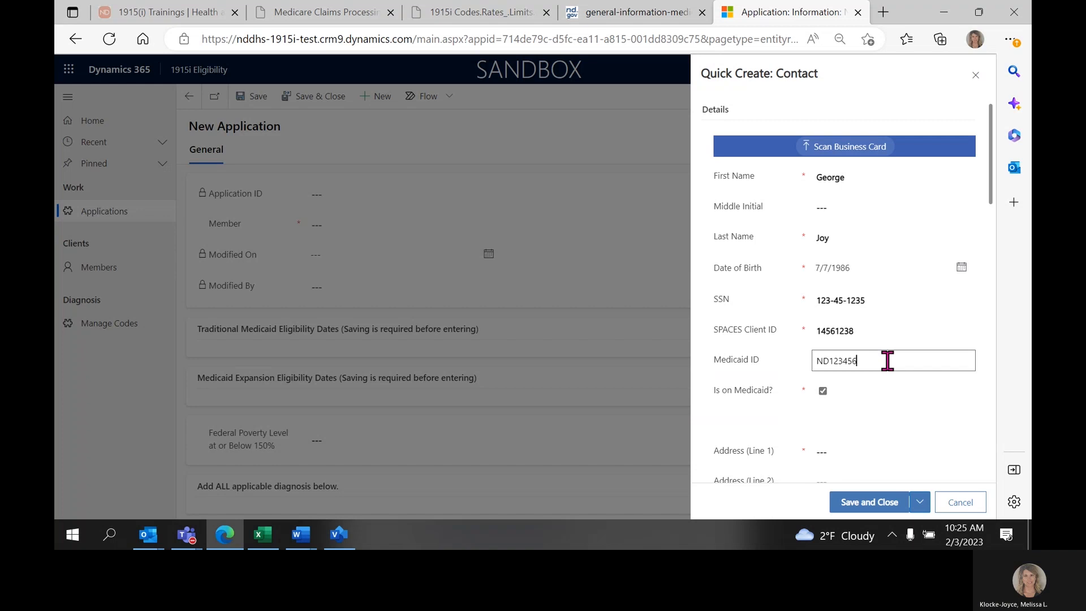
Turn the contact's "Is on Medicaid?" option off and back on.
scroll(887, 360, down, 2)
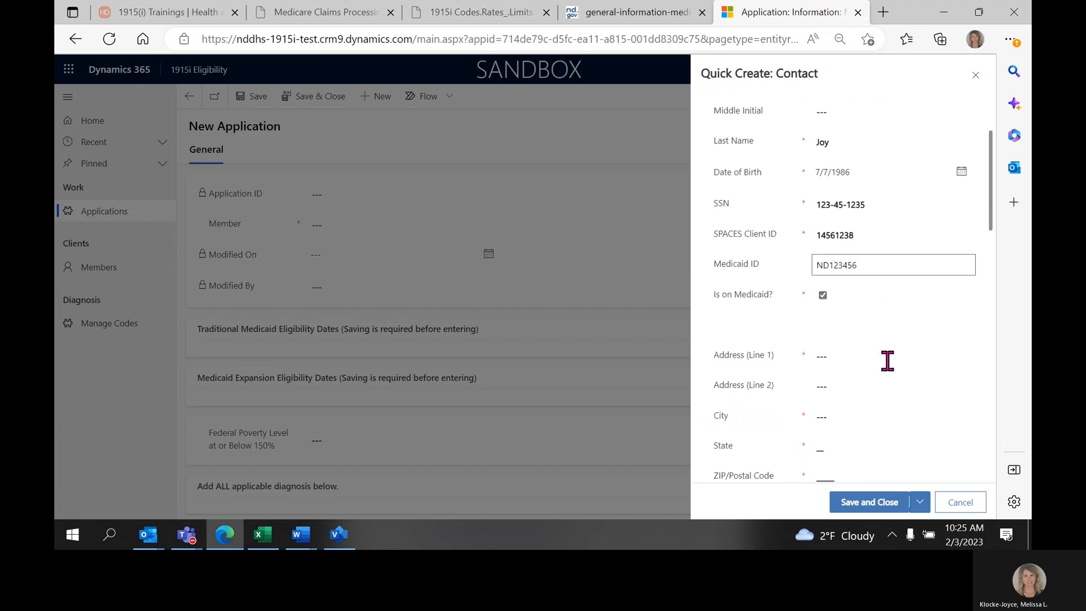
drag(712, 294, 772, 297)
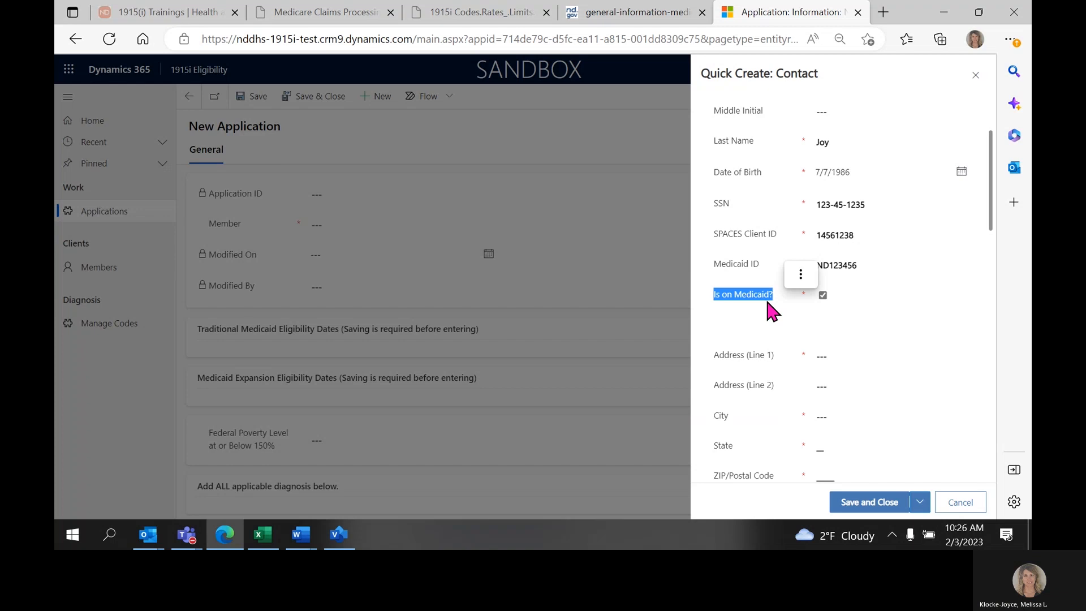
click(824, 295)
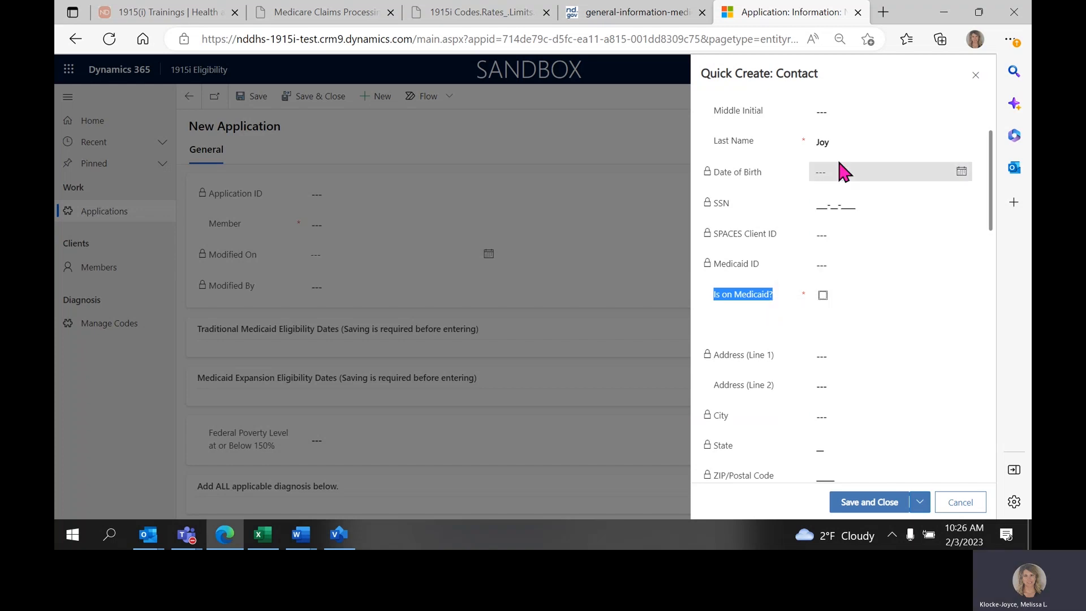
click(823, 294)
Re-enter the contact's date of birth and SSN in the emptied fields.
scroll(825, 287, up, 1)
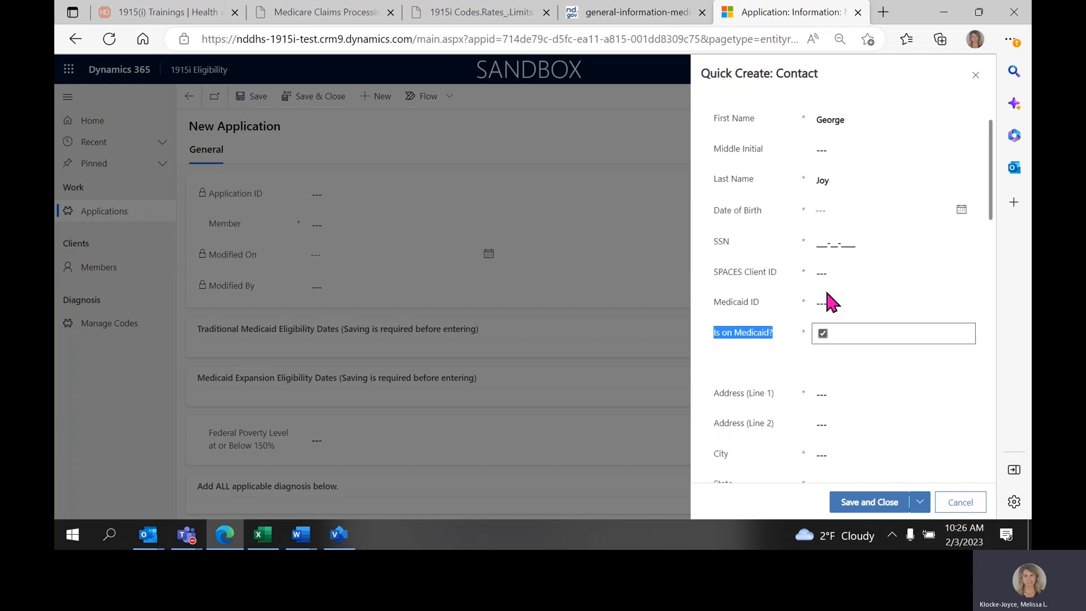
click(820, 208)
click(847, 144)
click(844, 208)
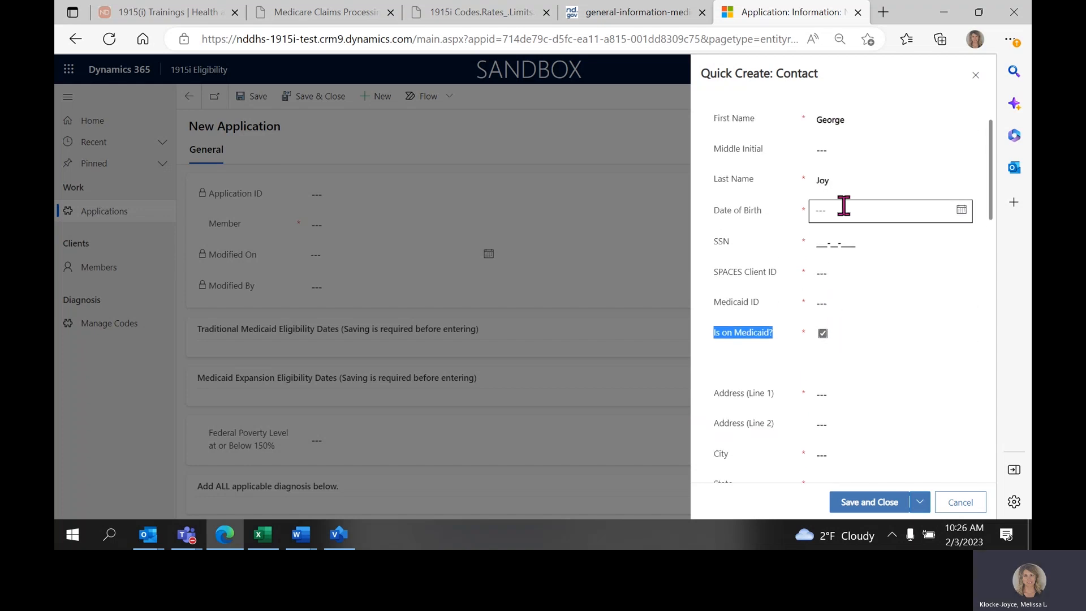
text(7/7/19)
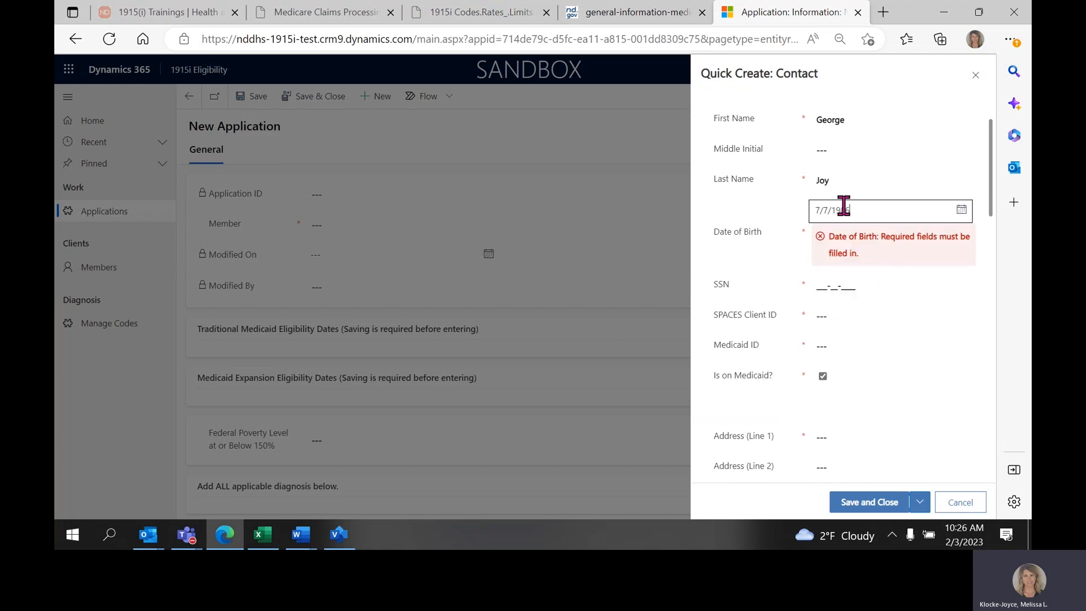
key(Tab)
text(123-45-1236)
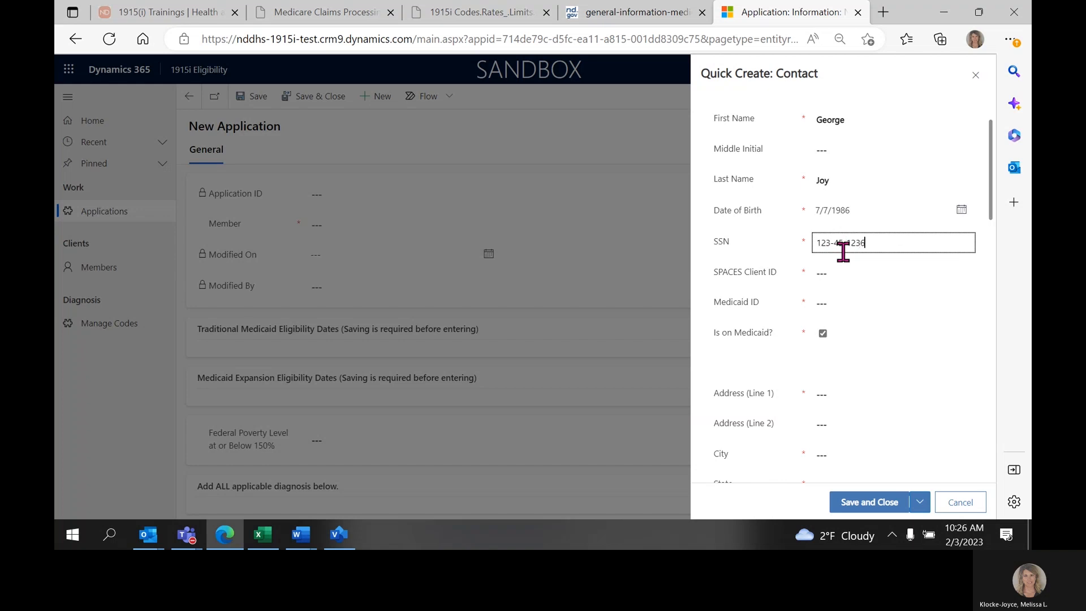
Re-enter the contact's SPACES Client ID and the Medicaid ID with its ND prefix.
key(Tab)
text(1234567)
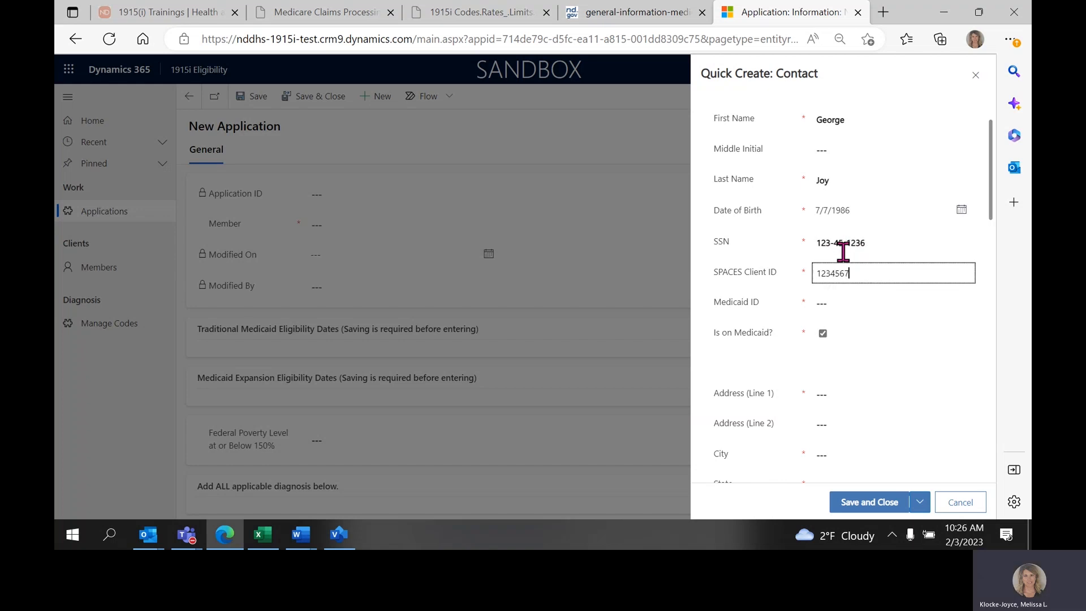
key(Tab)
text(ND)
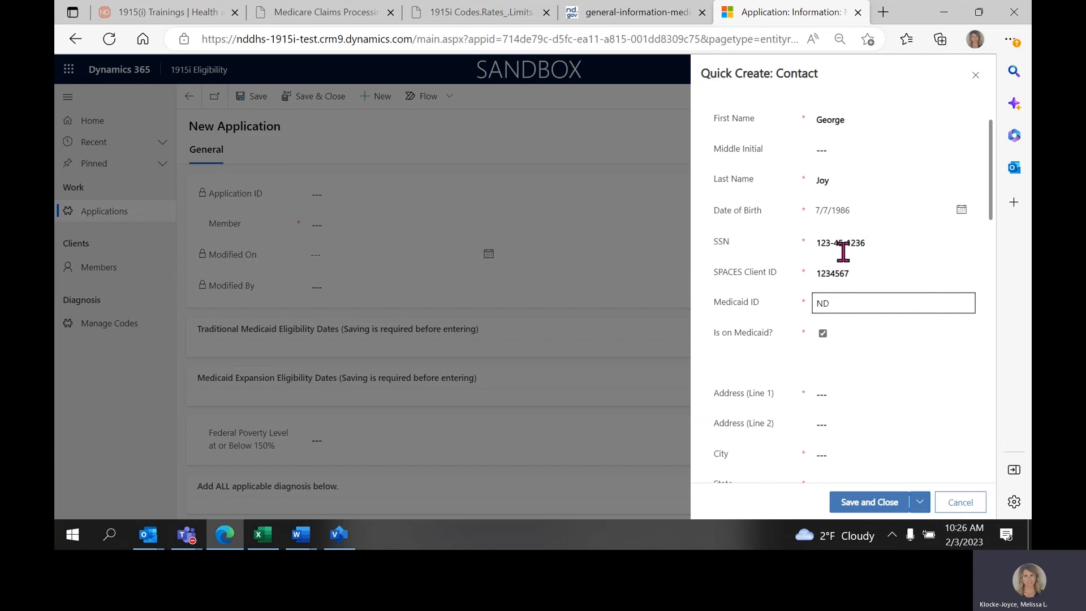
text(123456)
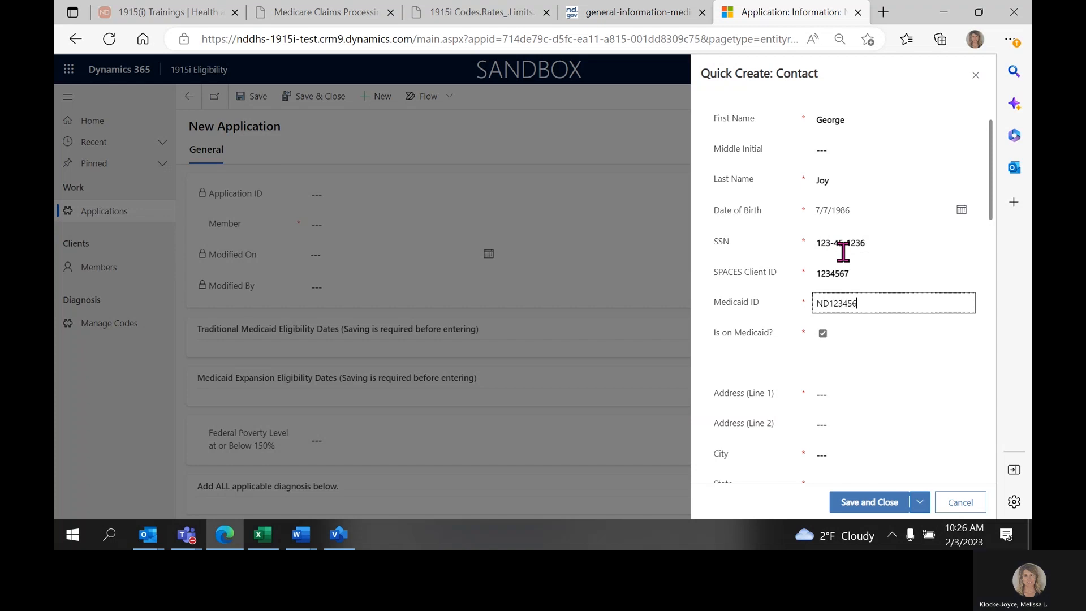
Enter the contact's street address in Address (Line 1), skip Address (Line 2) and go to the City field.
click(831, 394)
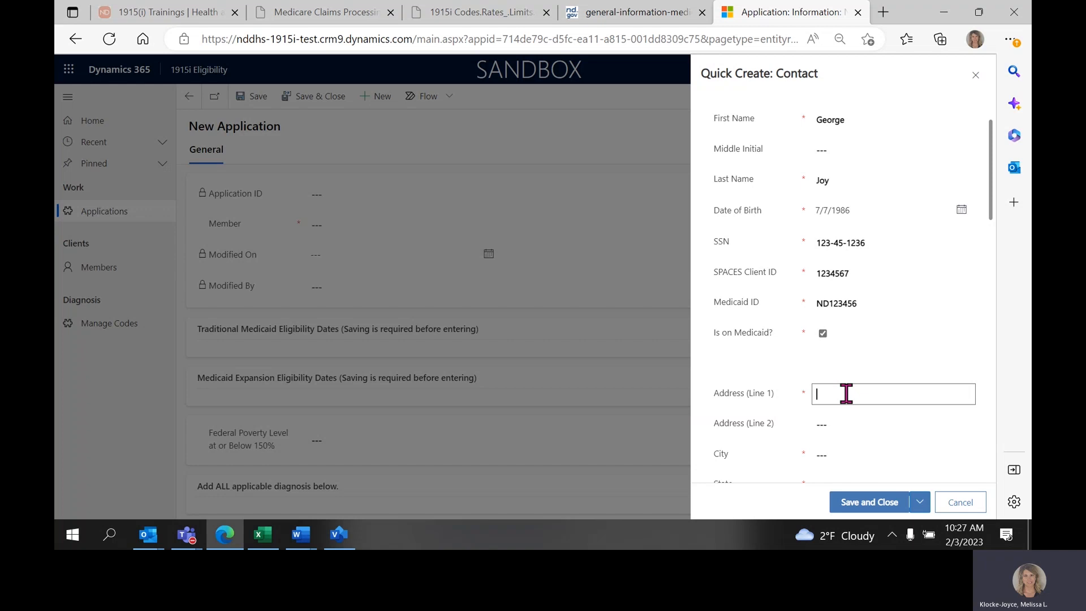
text(123 Circle)
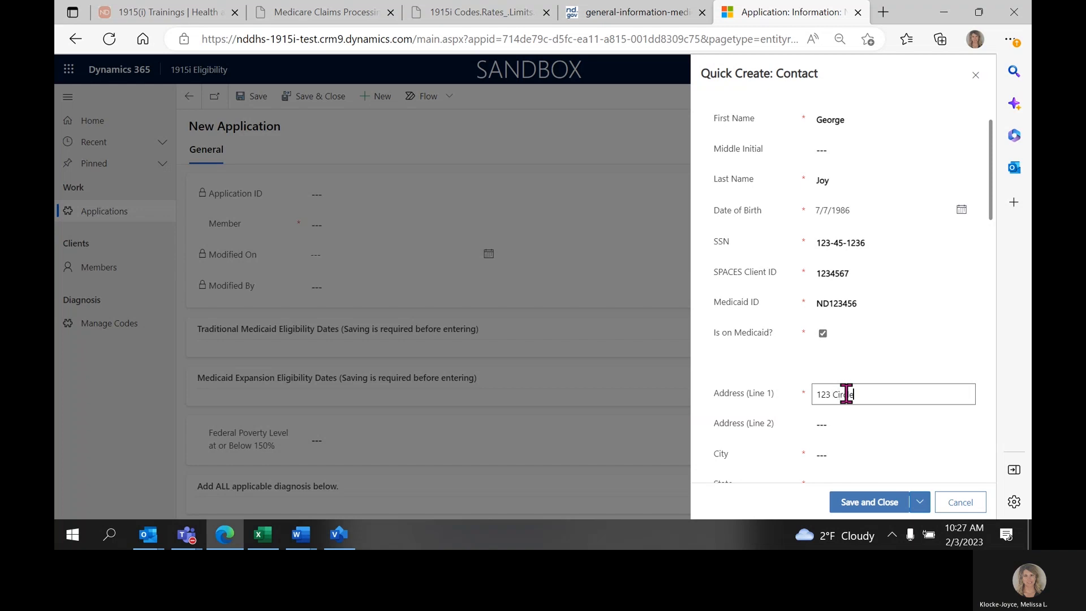
text( Dr.)
key(Tab)
key(Tab)
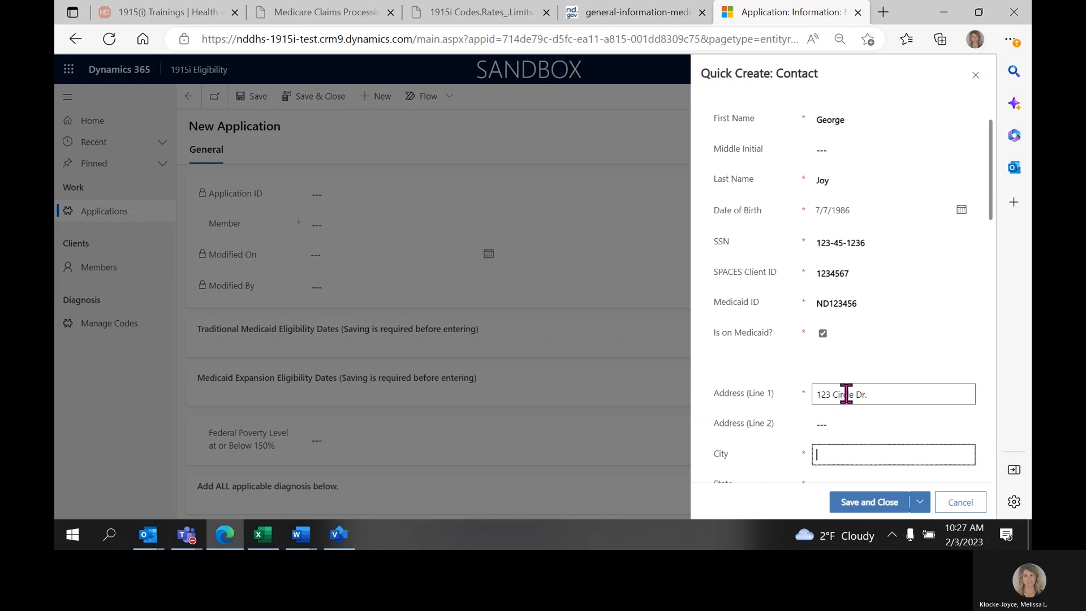
scroll(847, 394, down, 1)
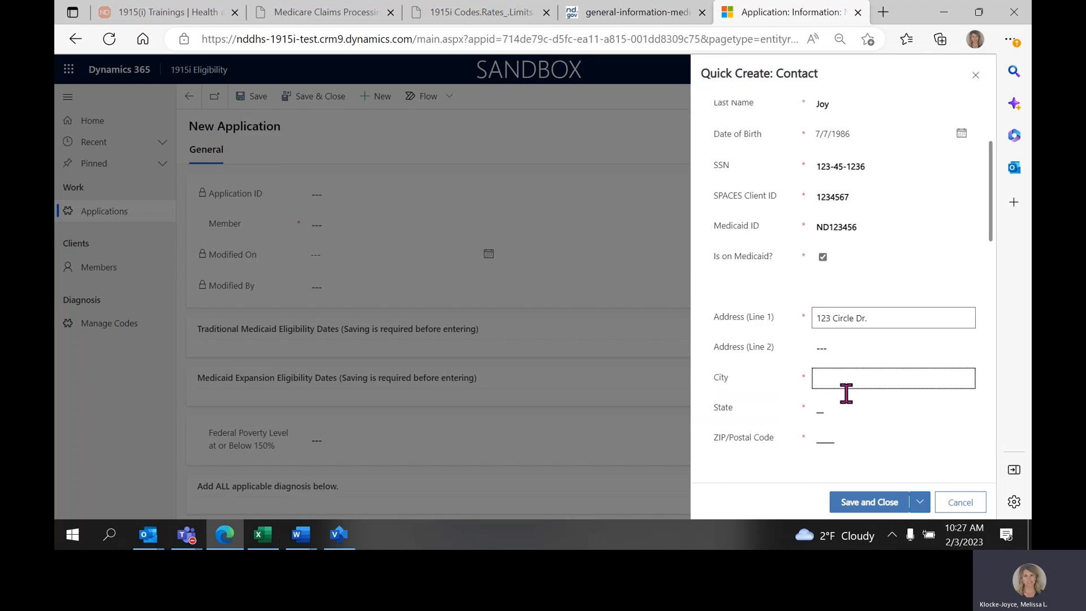
Enter the contact's city, state and ZIP code in the address fields.
text(Bismarck)
key(Tab)
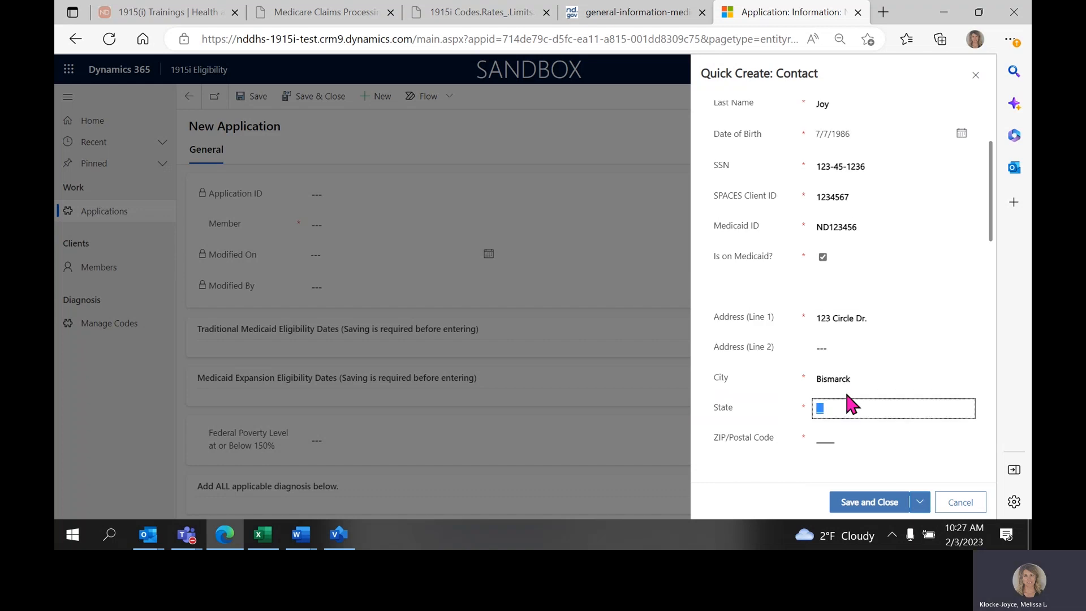
text(ND)
key(Tab)
text(58501)
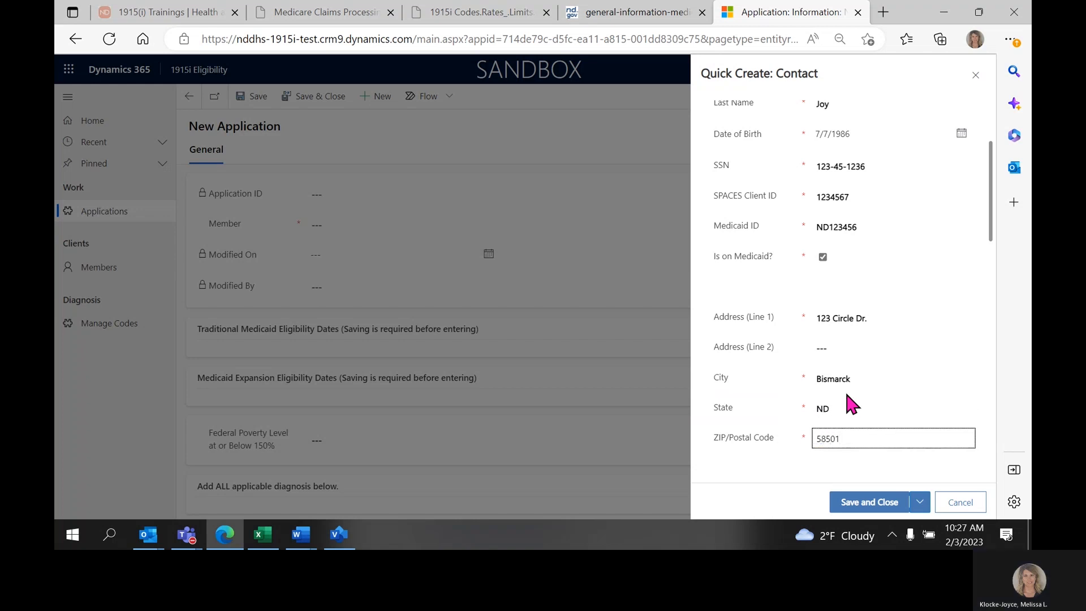
Enter the contact's cell phone number, leaving Home Phone empty.
scroll(853, 404, down, 3)
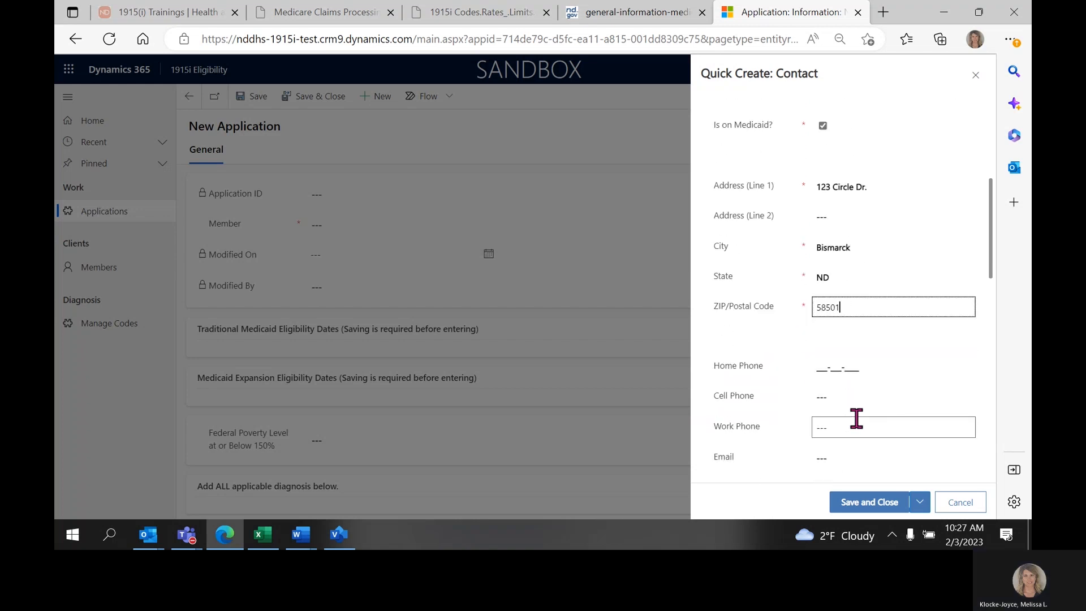
scroll(857, 419, down, 3)
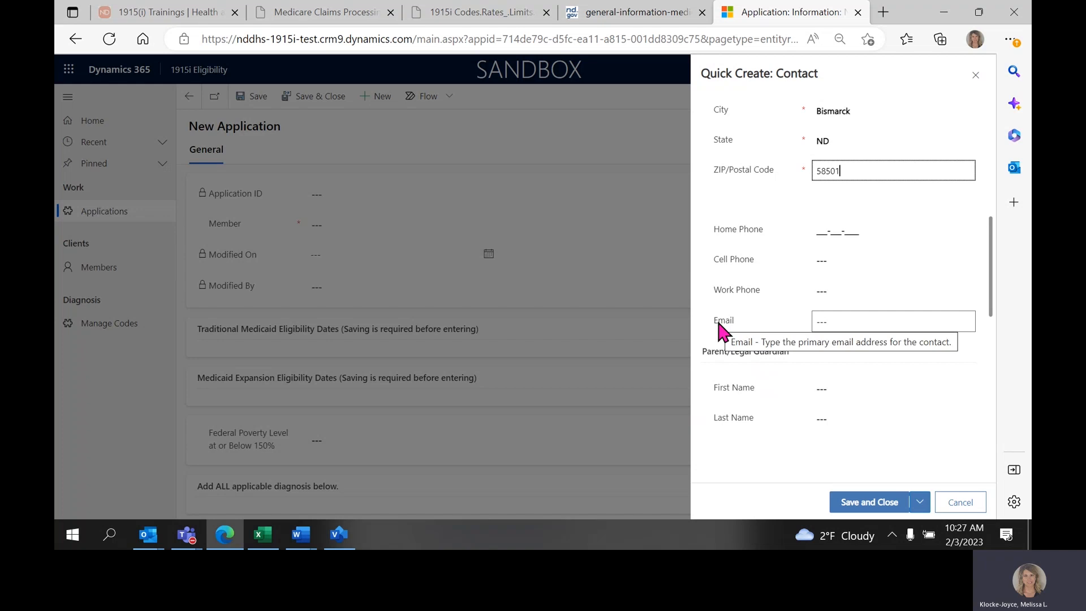
click(817, 258)
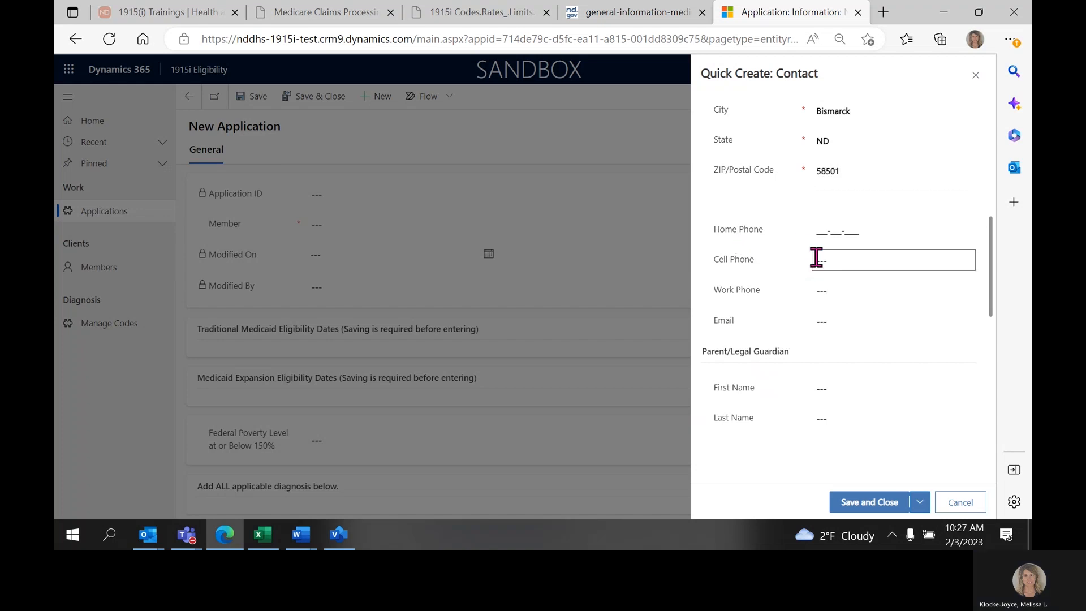
Enter the first and last name of the parent or legal guardian.
drag(707, 351, 789, 352)
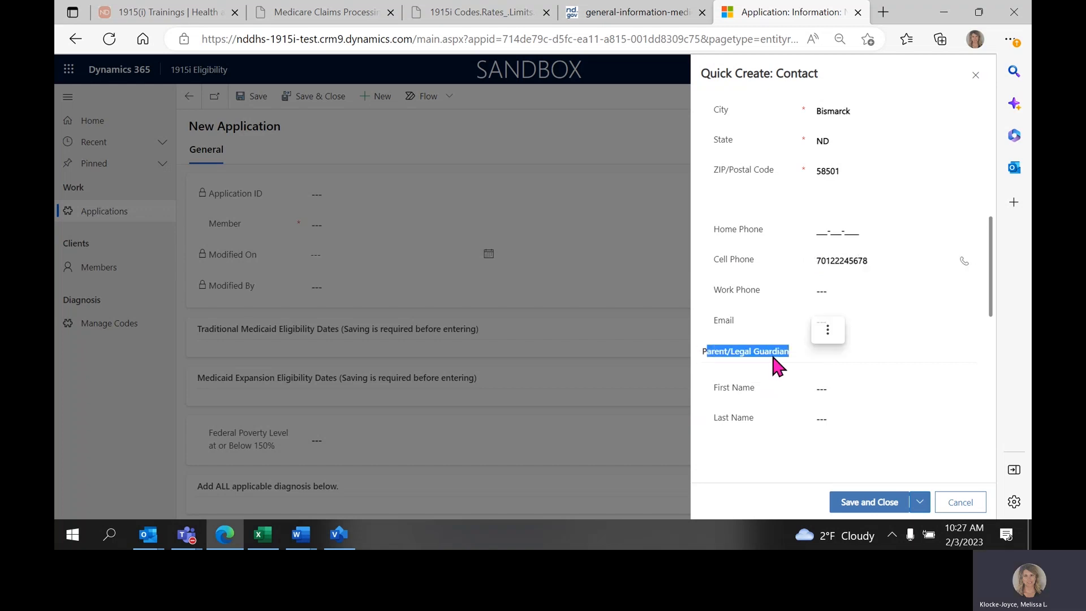
scroll(773, 357, down, 1)
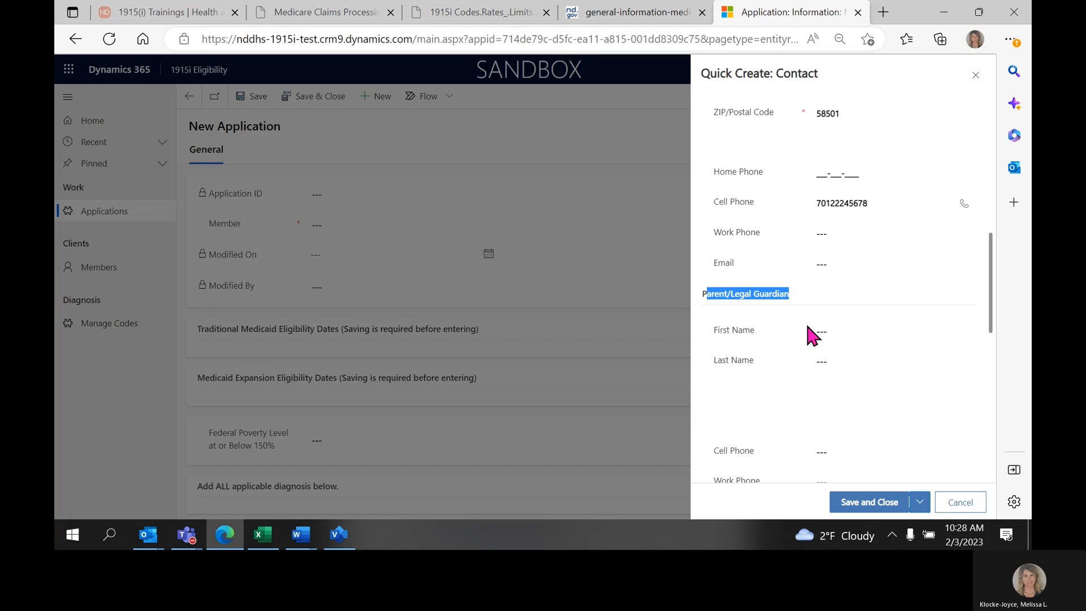
click(823, 328)
text(Mama)
key(Tab)
text(Joy)
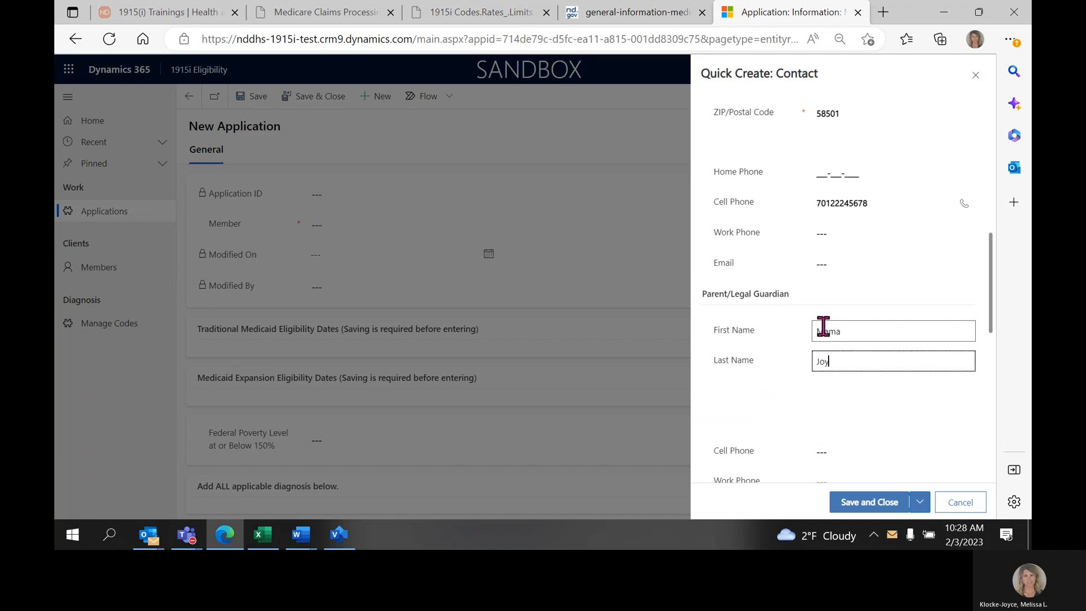
key(Tab)
Fill in the guardian's address by marking it as the same as the member's.
scroll(824, 325, down, 3)
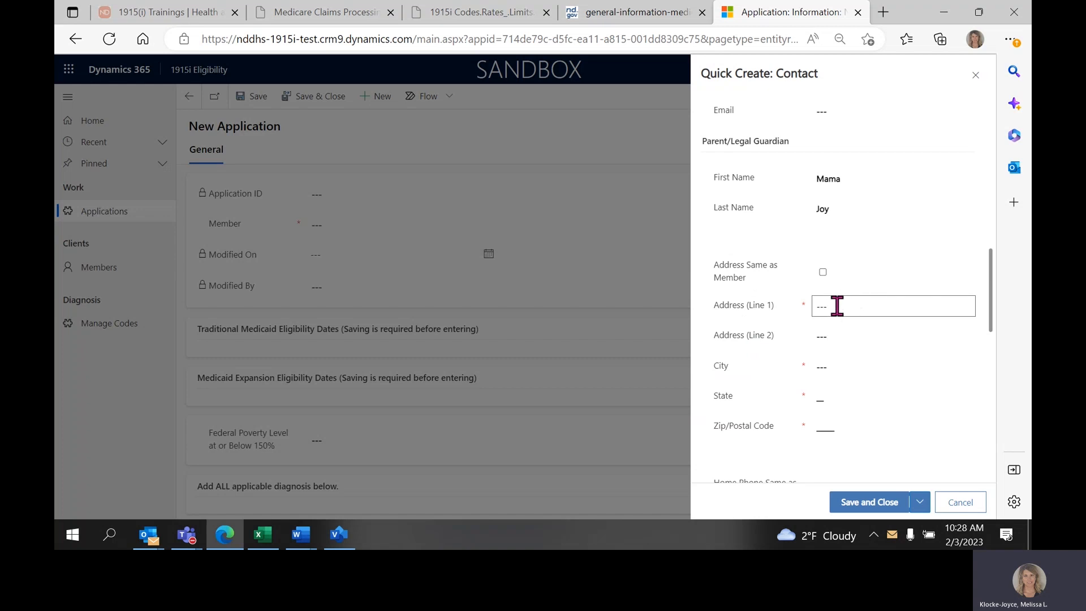
drag(718, 271, 777, 269)
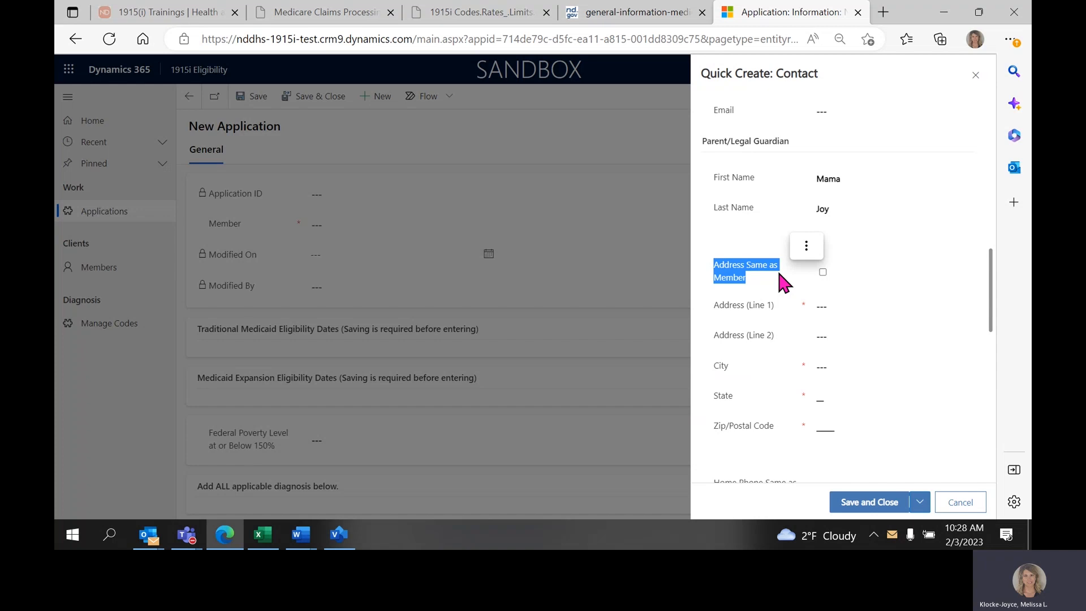
click(823, 272)
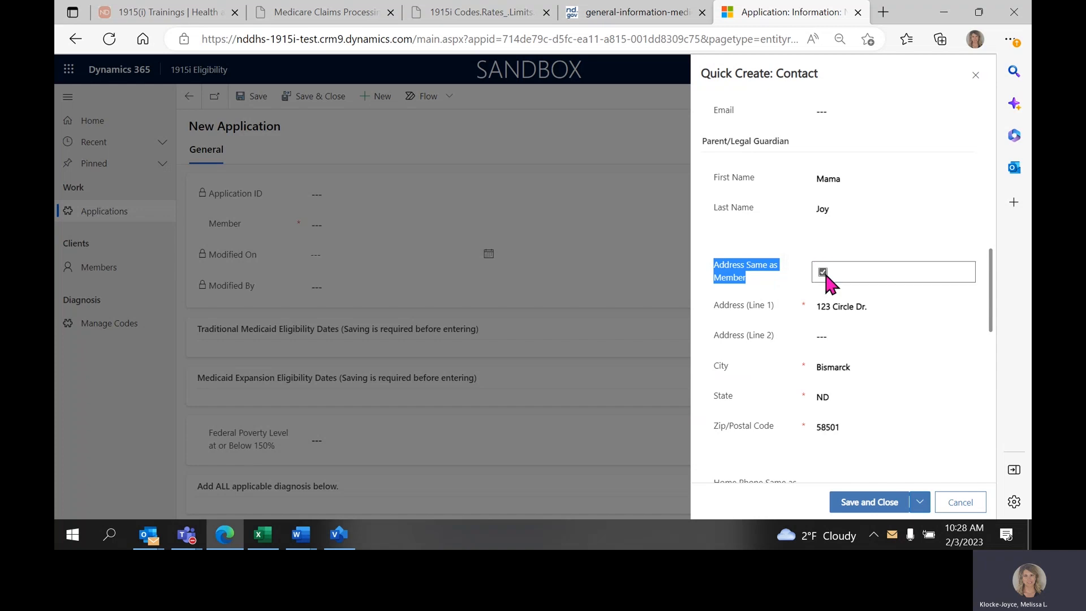
Clear the guardian's Home Phone Same as Member option and enter the guardian's cell phone number.
scroll(856, 426, down, 2)
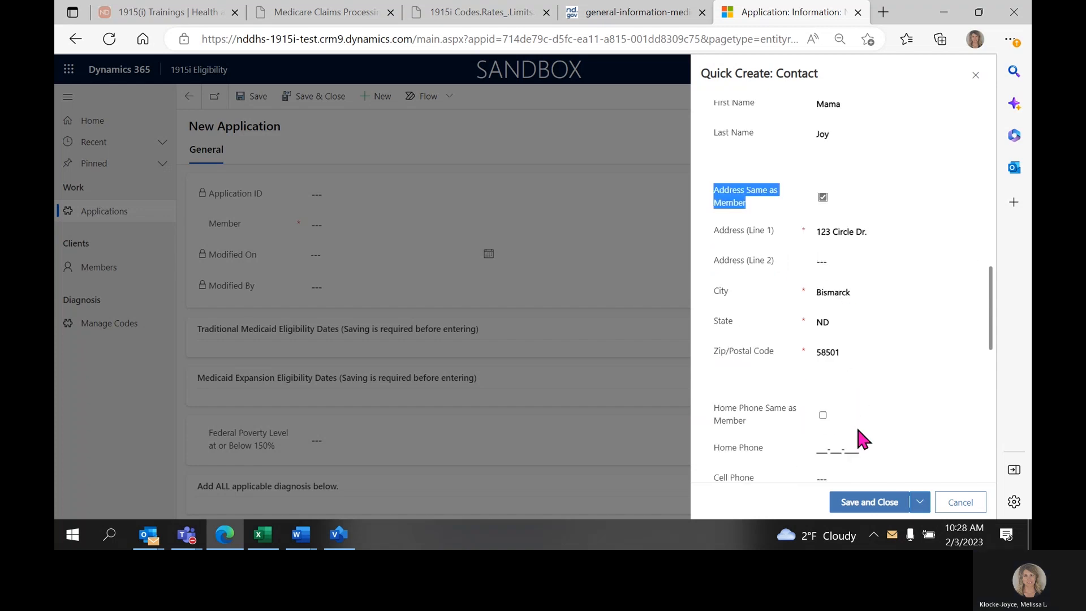
scroll(857, 423, down, 4)
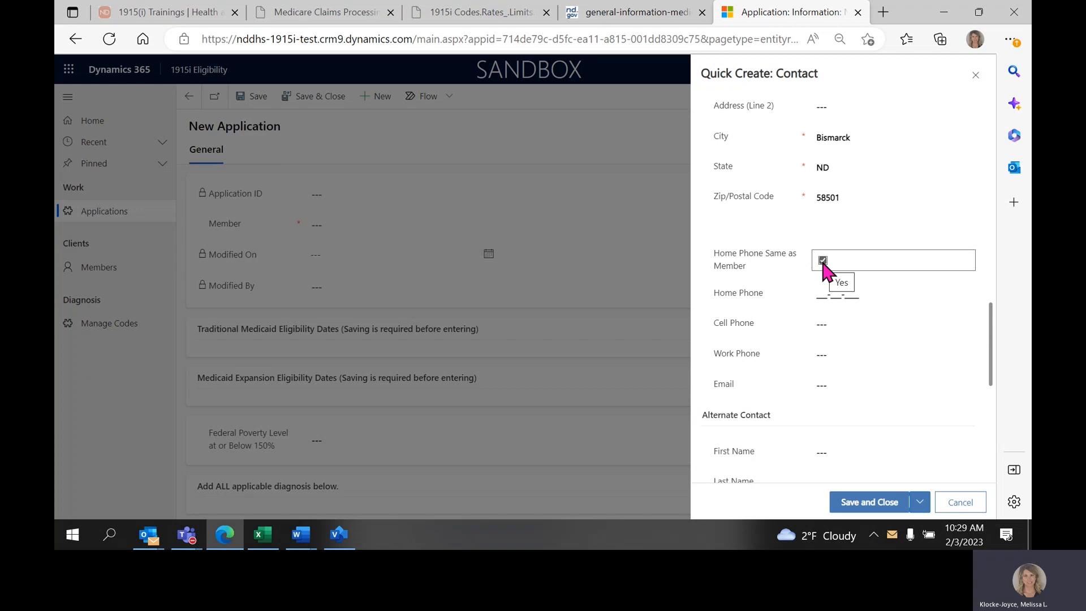
click(823, 261)
click(829, 322)
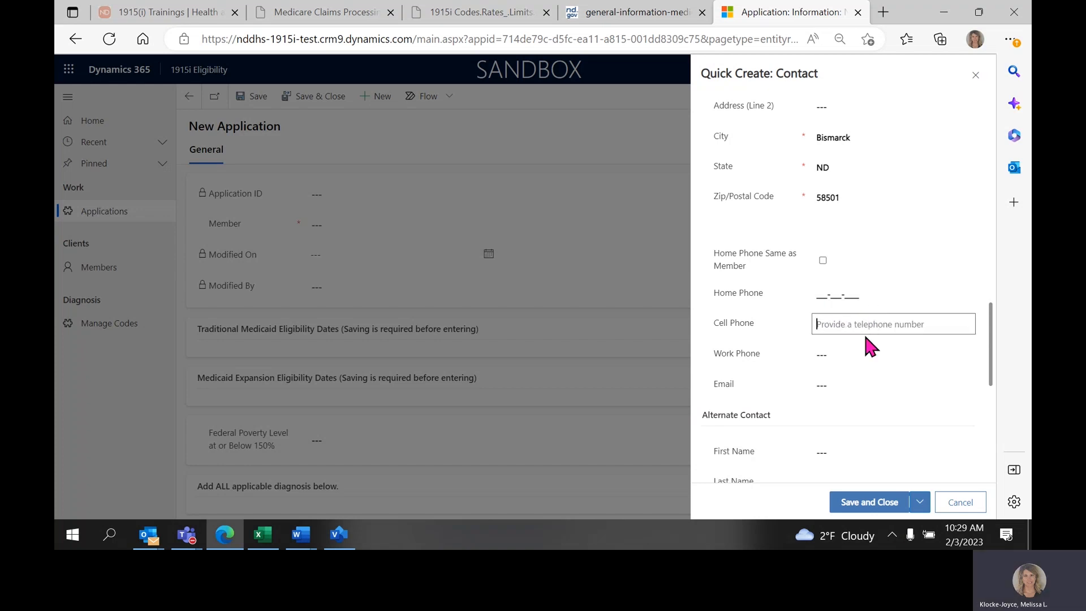
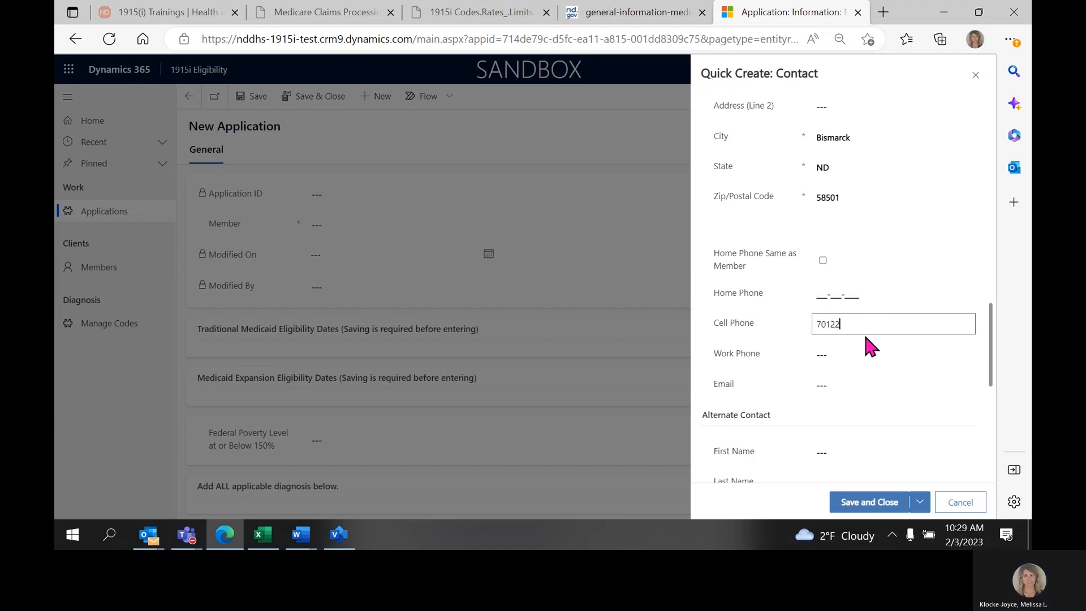
Enter the alternate contact's first and last name and set Relationship or Organization to Friend.
scroll(853, 362, down, 3)
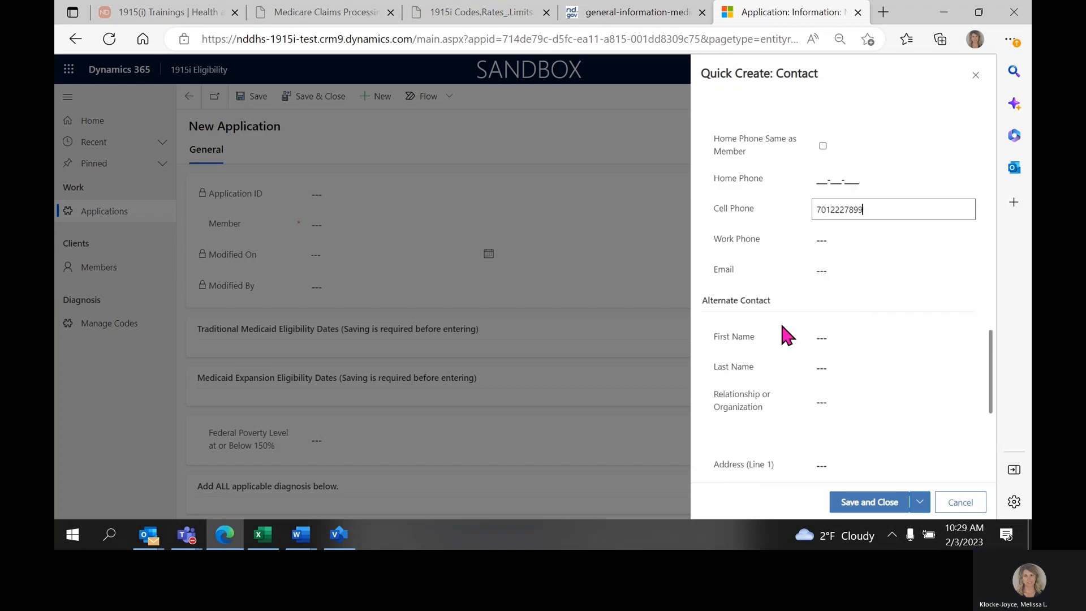
drag(702, 299, 727, 302)
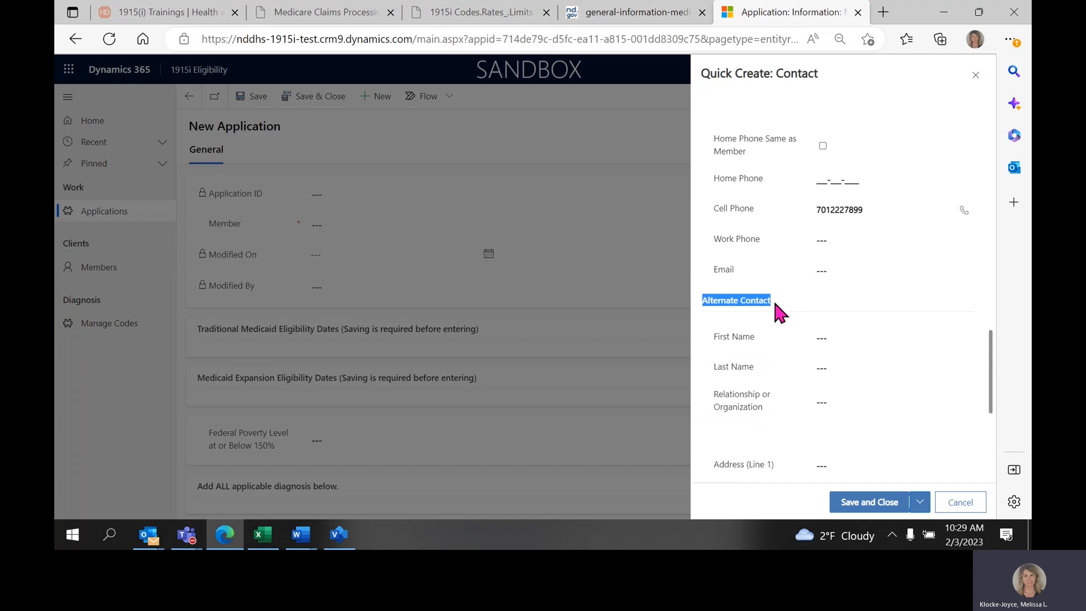
scroll(775, 304, down, 1)
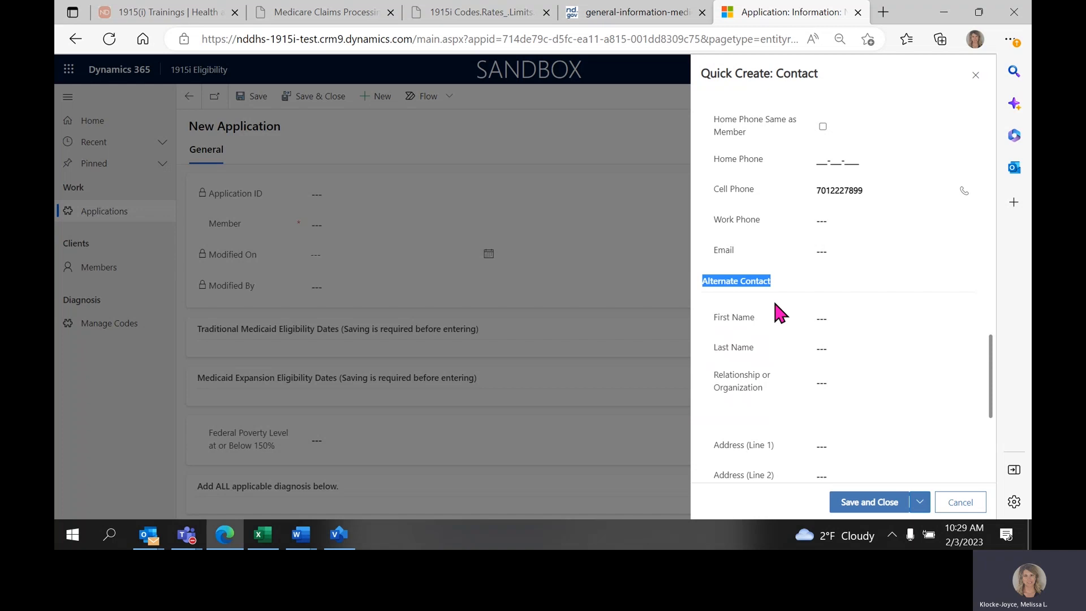
scroll(775, 304, down, 1)
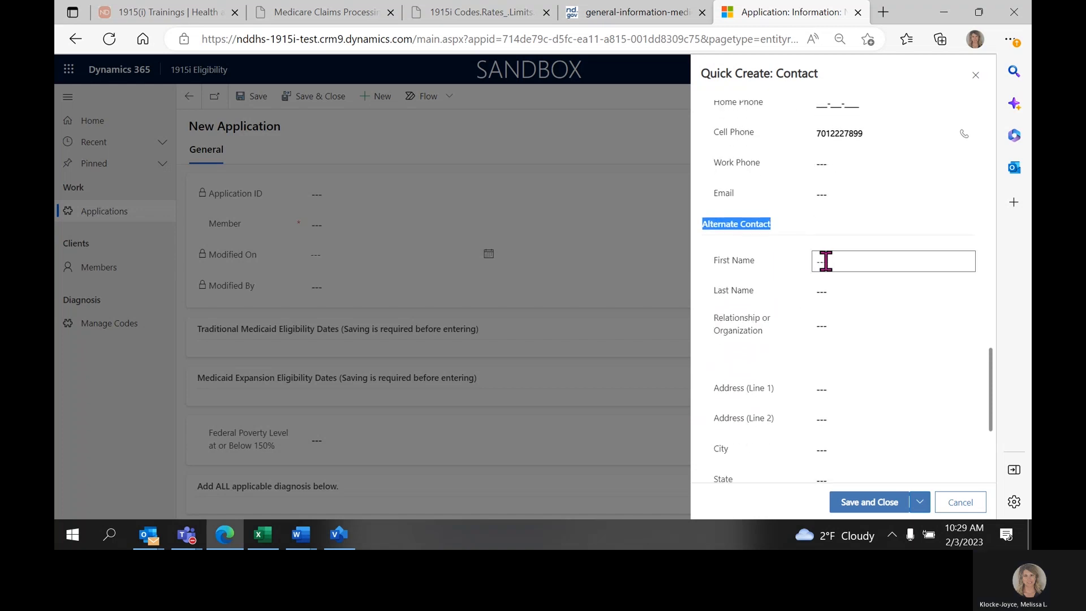
click(825, 260)
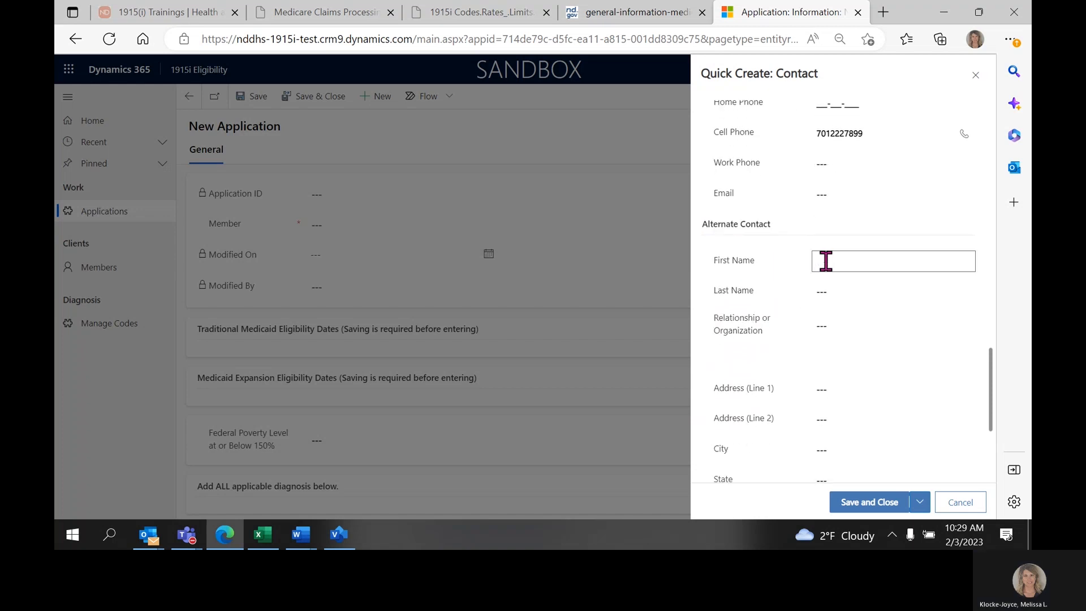
key(Tab)
key(Tab)
text(Friend)
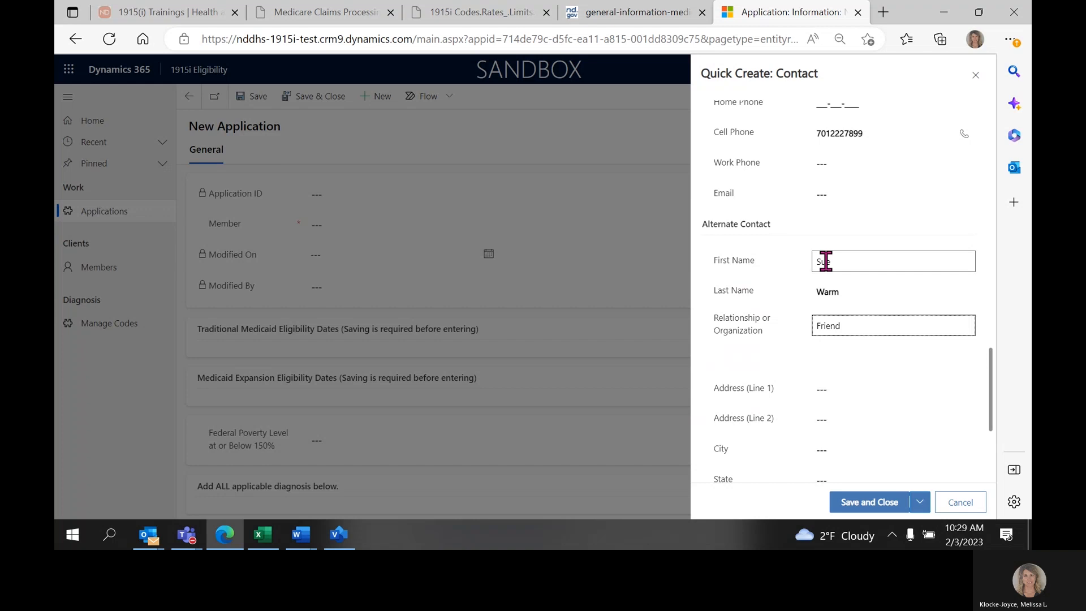
key(Tab)
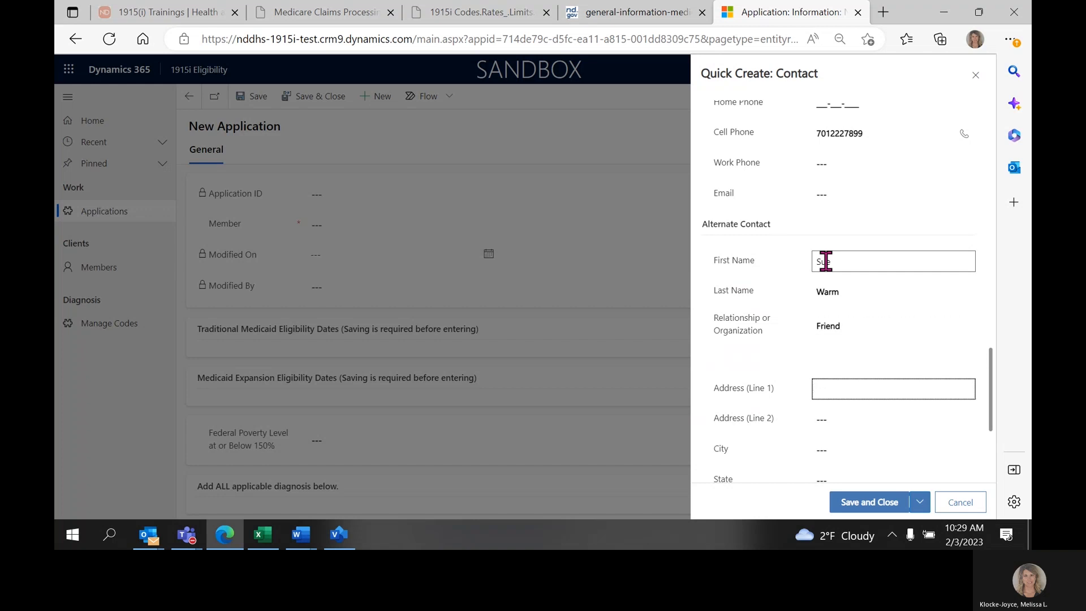
Save and close the new contact, leaving the alternate contact's address, phone and email fields empty.
scroll(891, 328, down, 2)
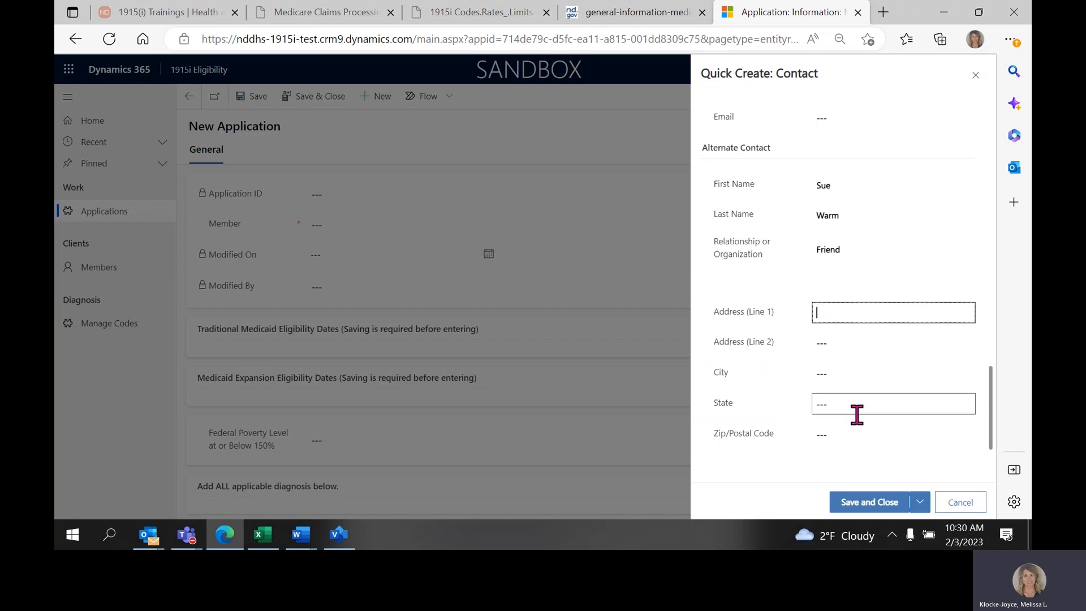
scroll(856, 413, down, 1)
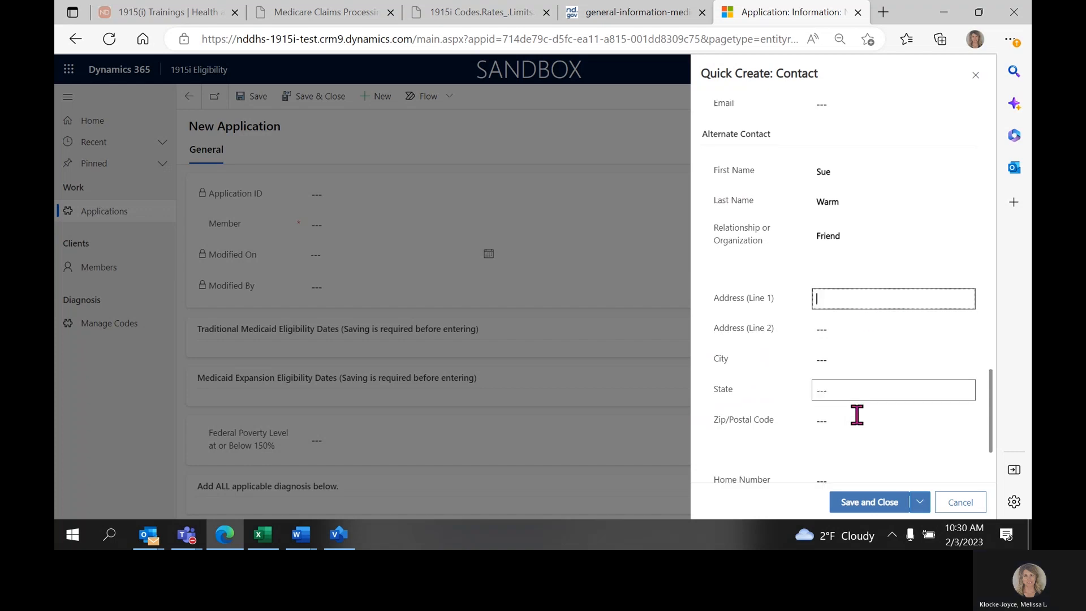
scroll(852, 400, down, 2)
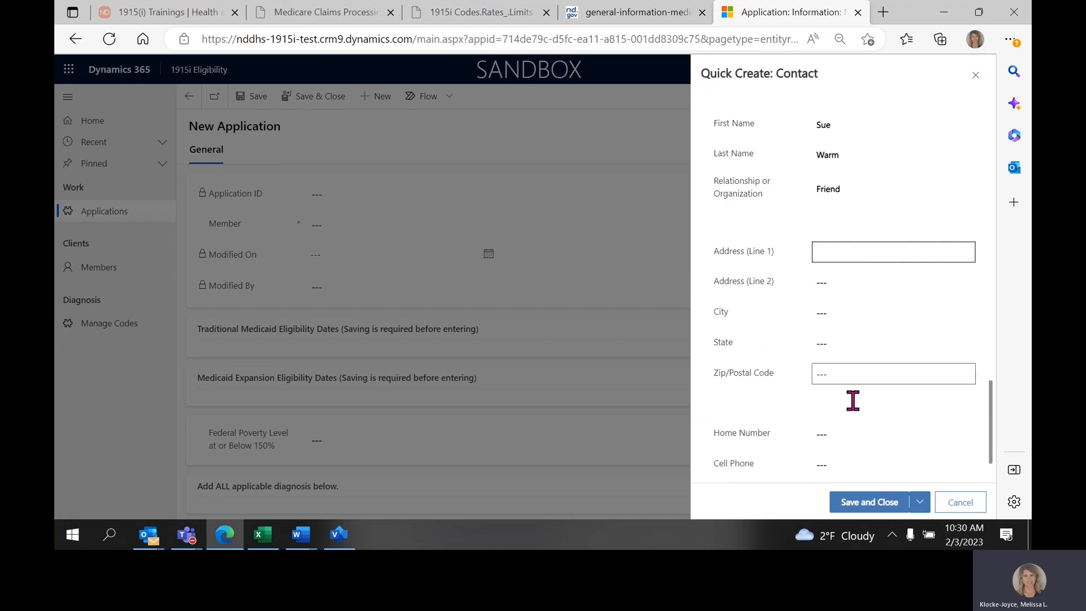
triple_click(736, 371)
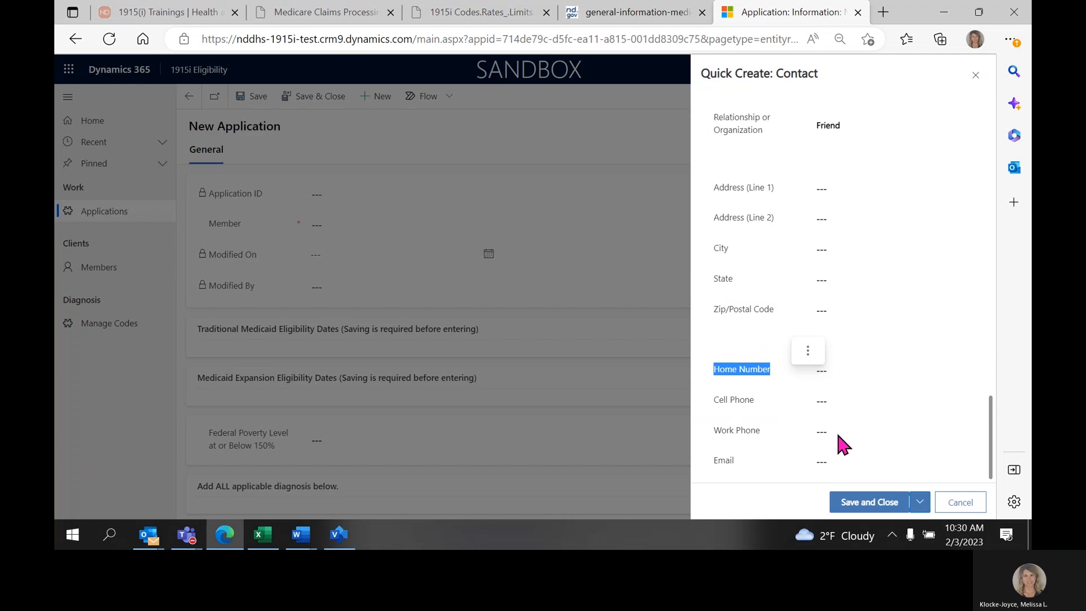
click(875, 507)
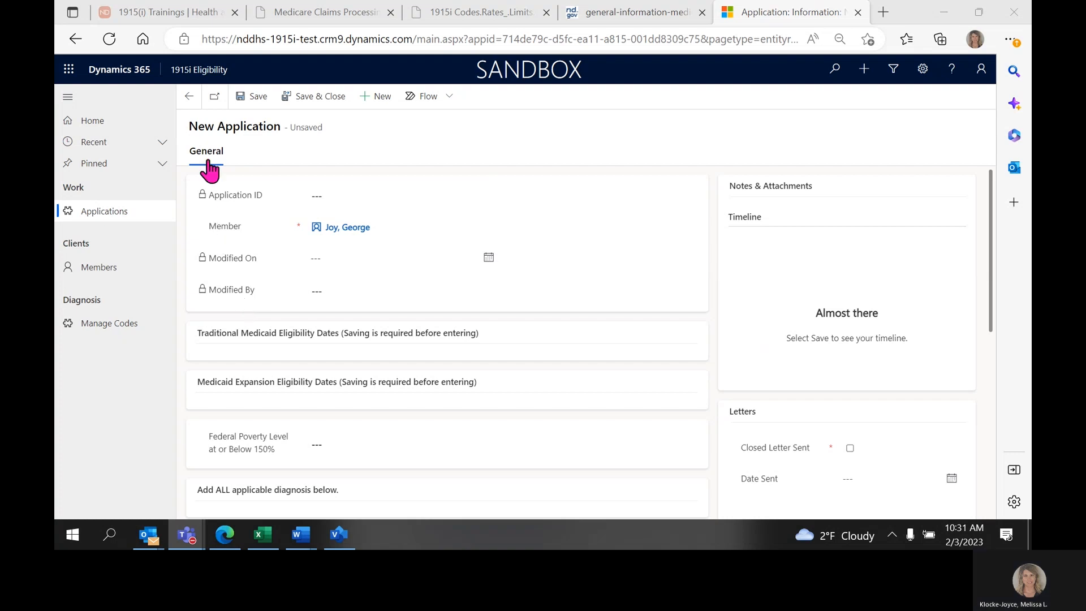
Save the new application and review its Application ID, Modified On and Modified By fields.
click(253, 104)
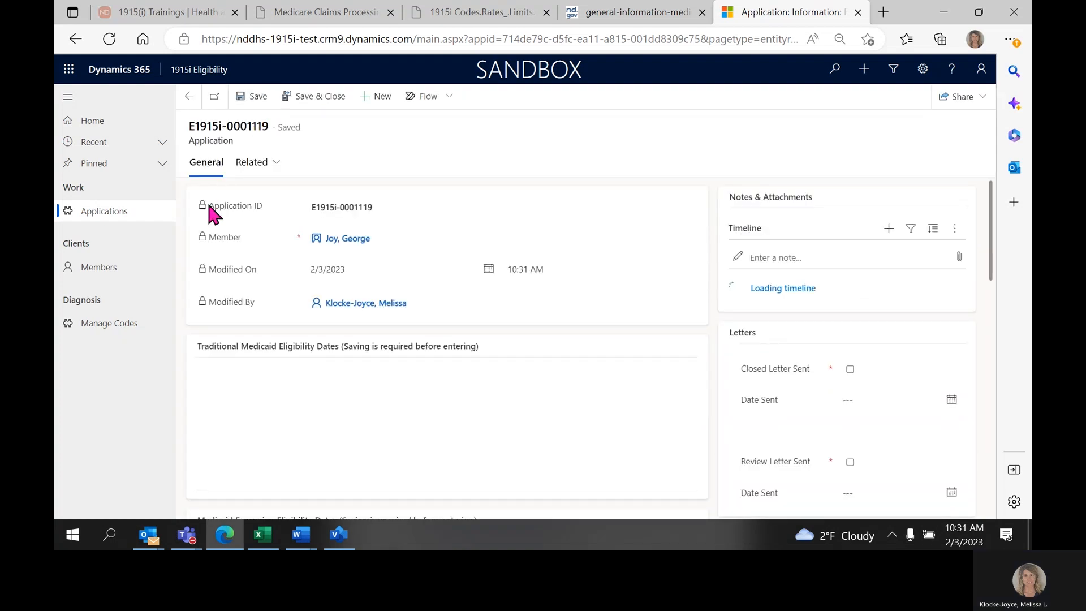
drag(209, 206, 250, 208)
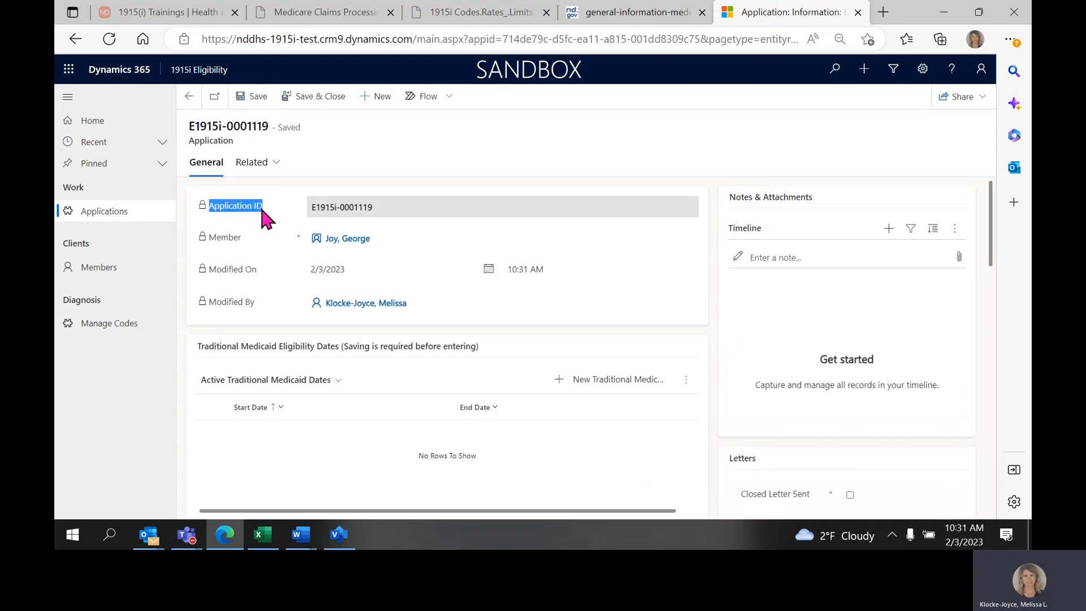
drag(207, 269, 221, 270)
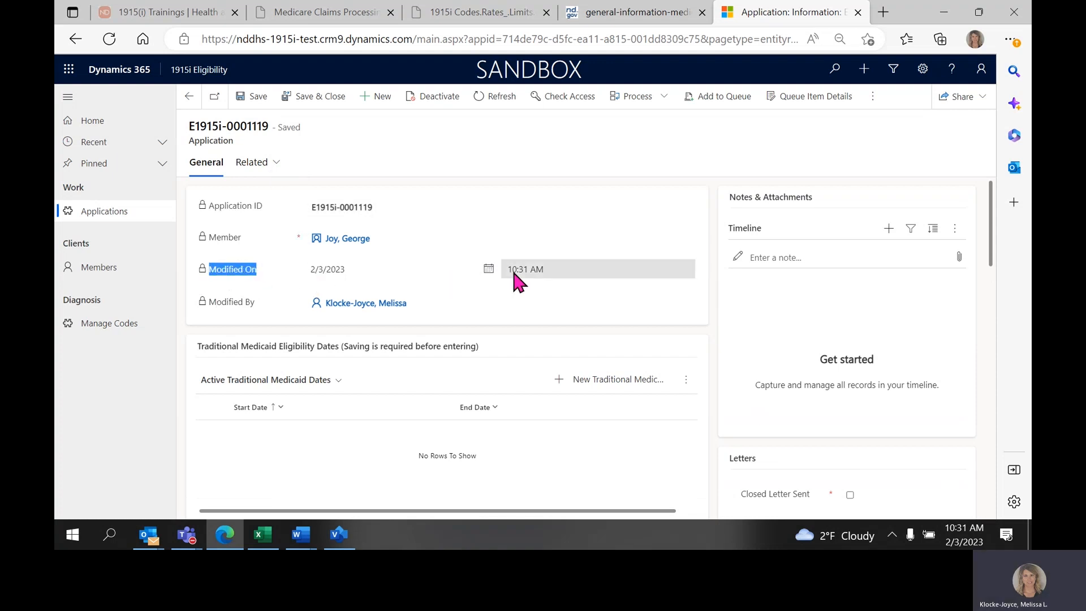
drag(210, 302, 261, 308)
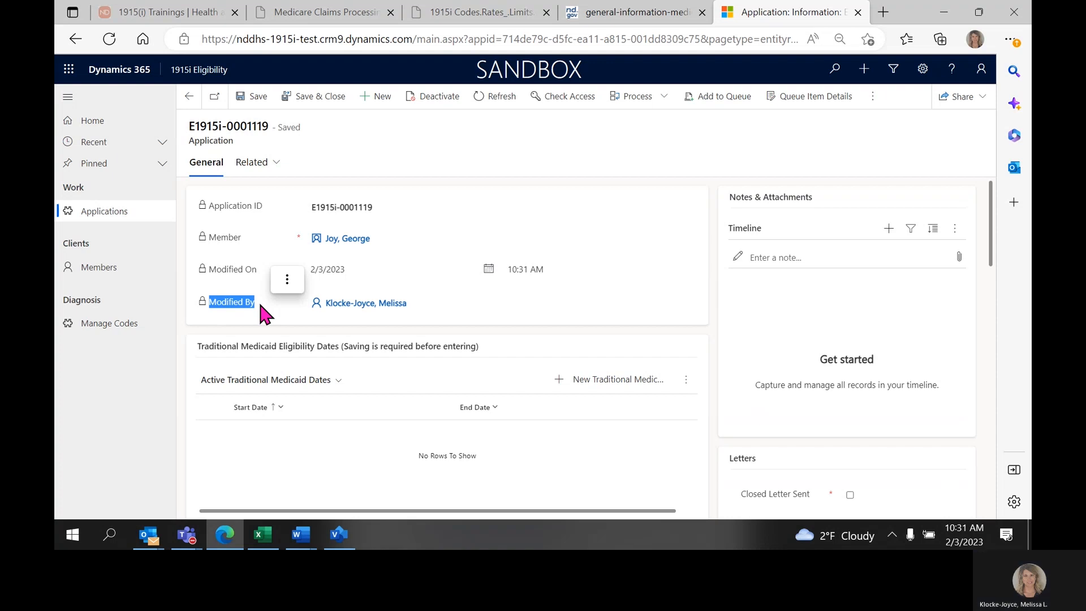
Save the application again and start a new Traditional Medicaid date record under Traditional Medicaid Eligibility Dates.
scroll(262, 310, down, 1)
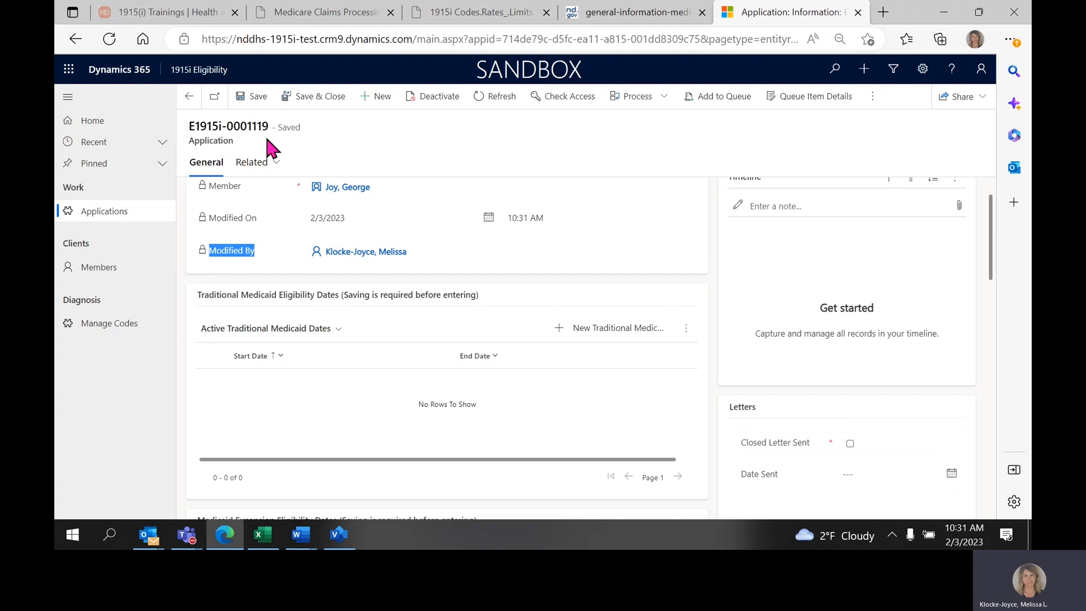
drag(368, 295, 480, 293)
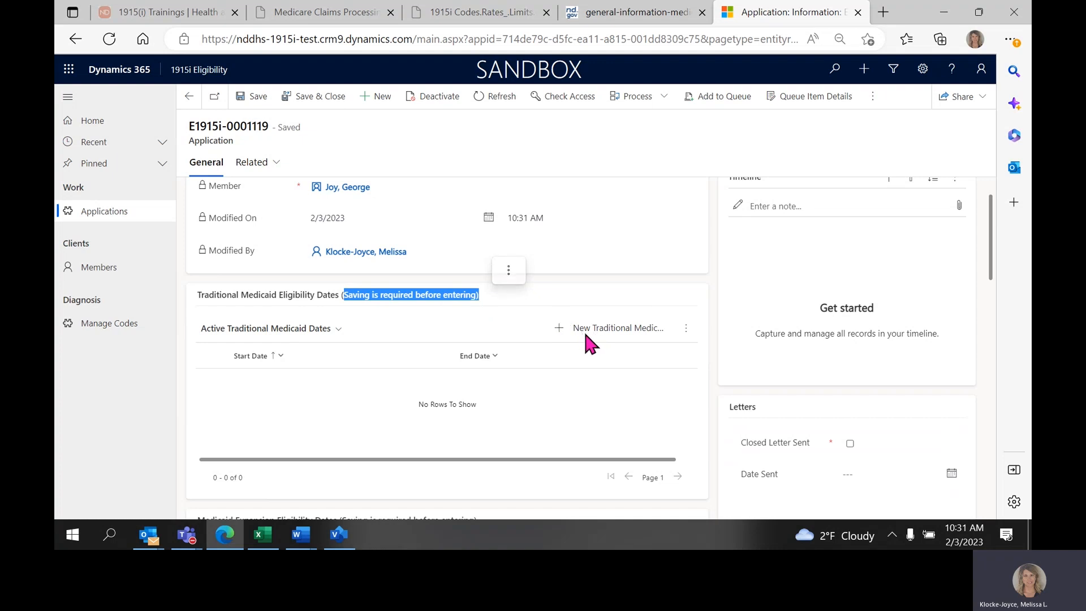
click(258, 98)
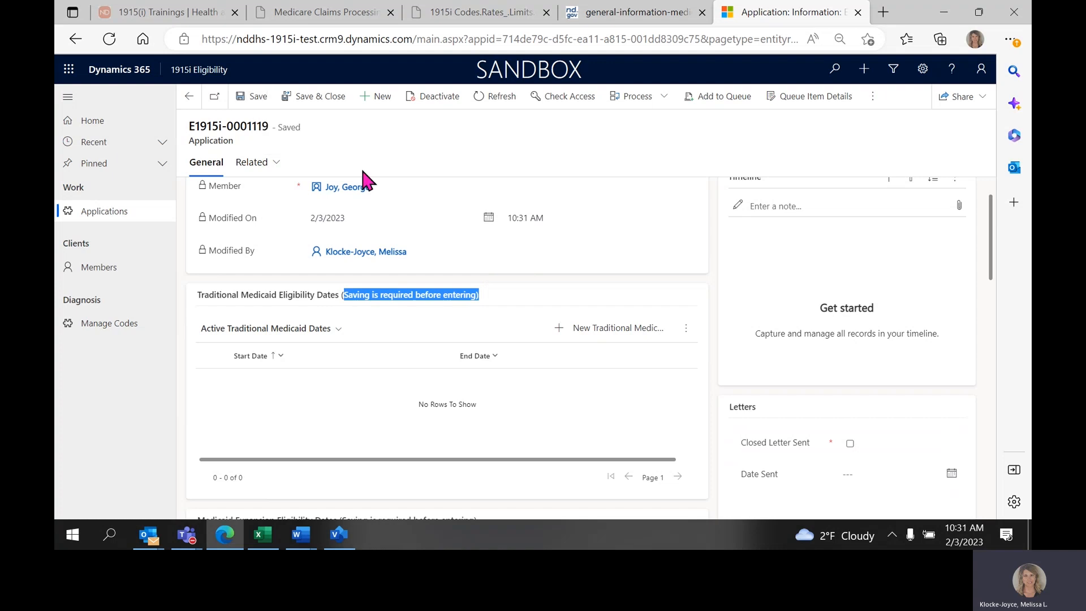
click(566, 342)
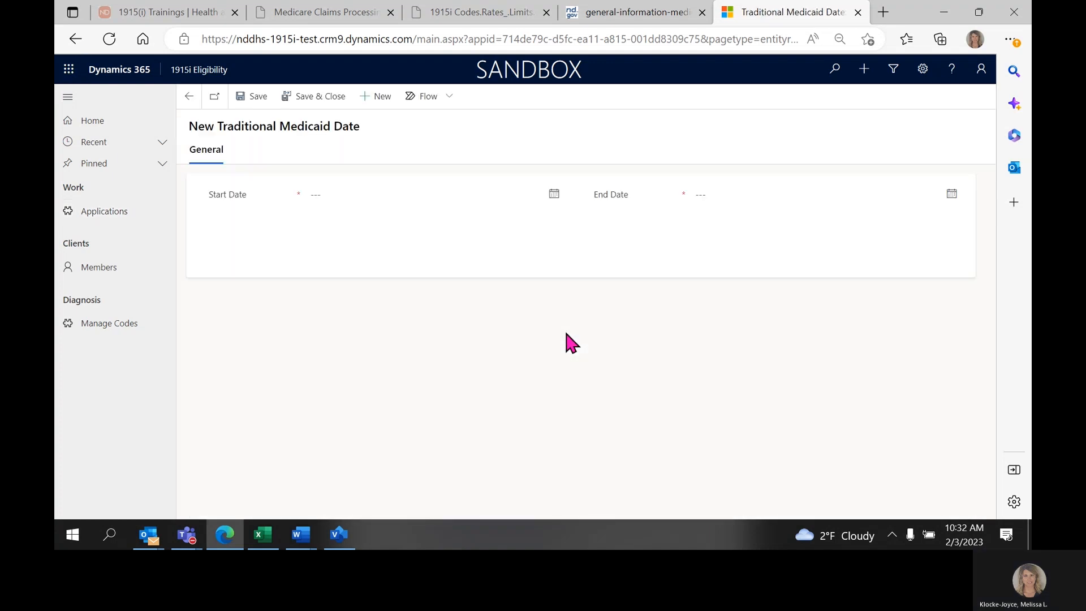
Set the Start Date of the new Traditional Medicaid date record to 2/1/2023.
click(321, 193)
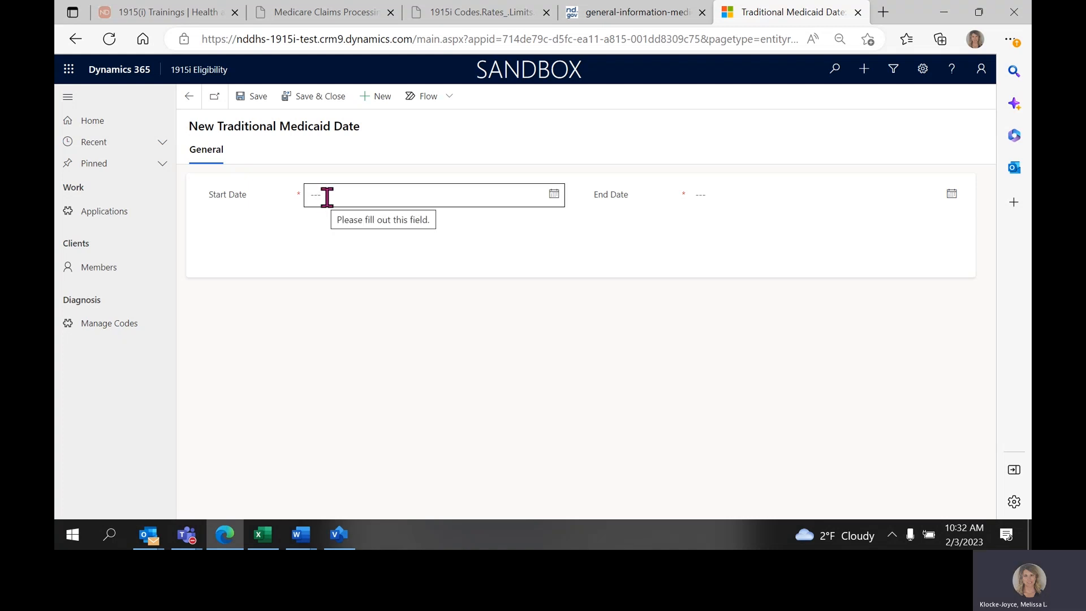
click(554, 195)
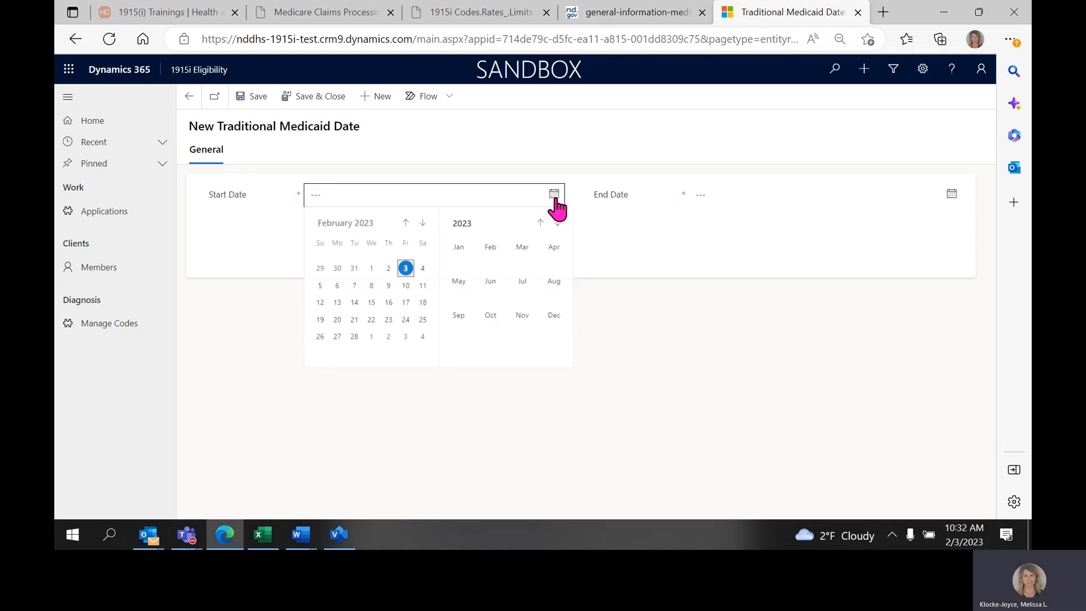
click(371, 269)
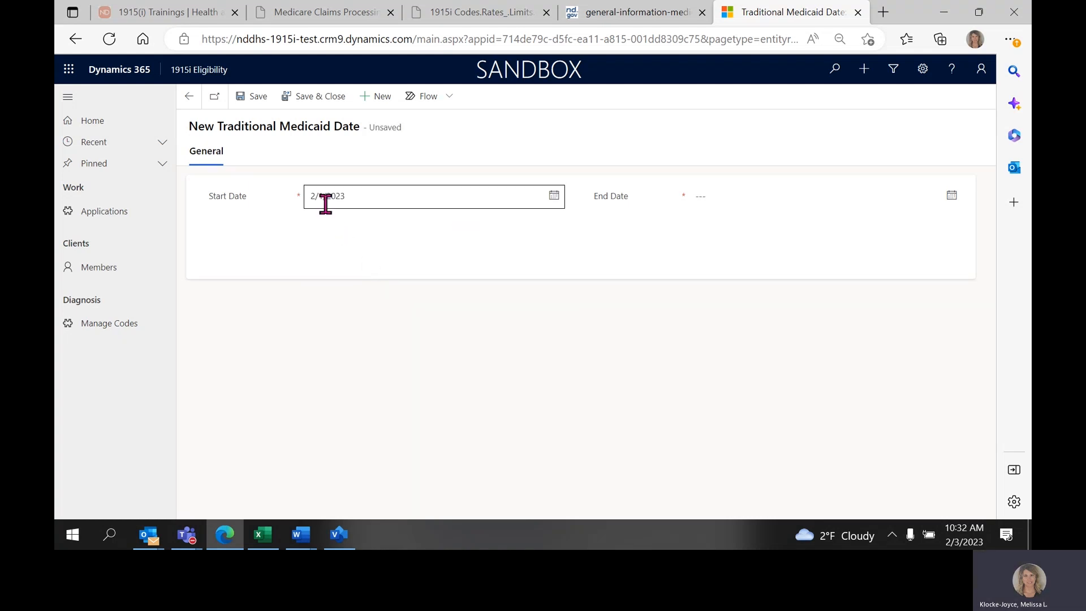
Set the End Date to 12/31/9999, and save and close the Traditional Medicaid date record.
click(701, 198)
click(705, 198)
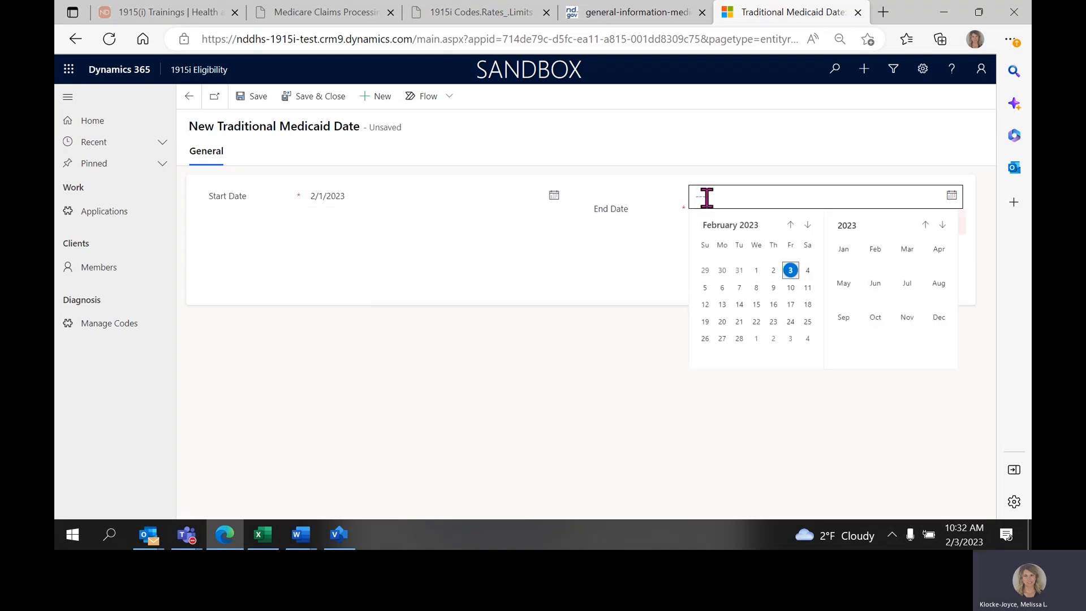
click(712, 197)
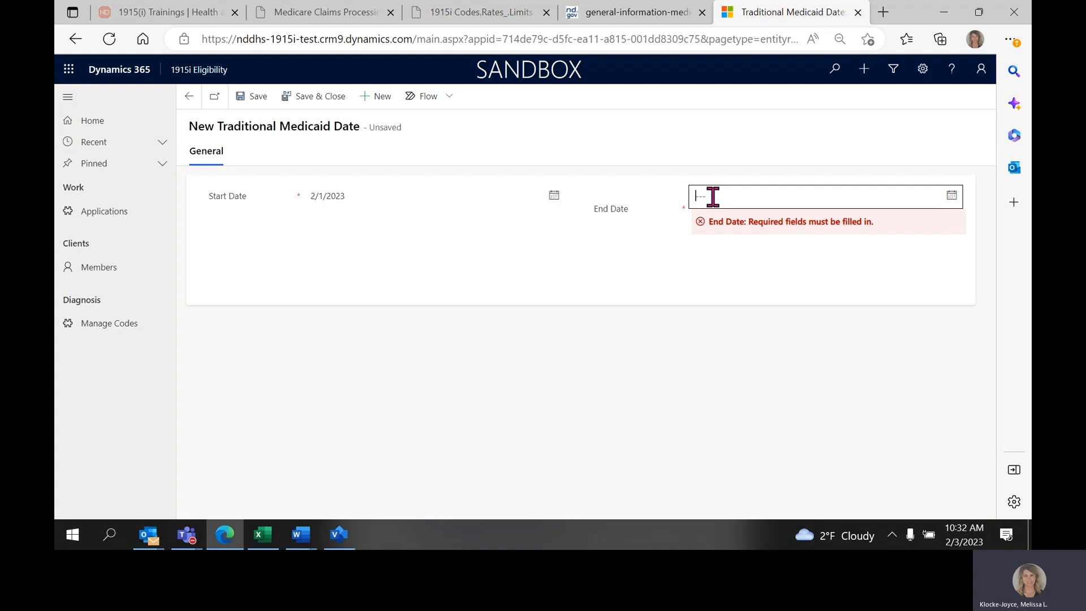
text(12/31)
click(788, 101)
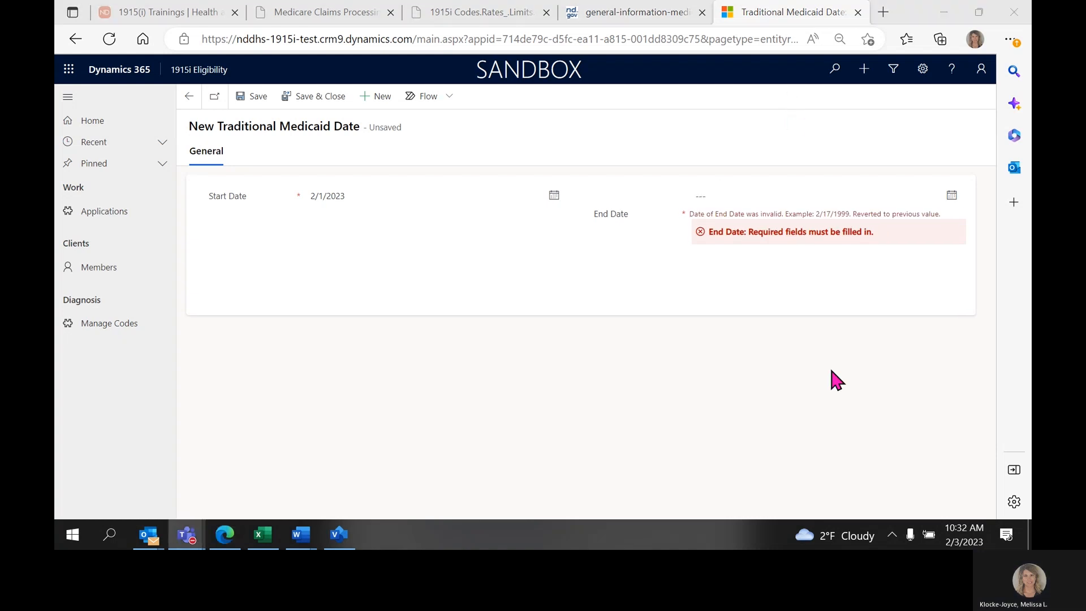
click(711, 196)
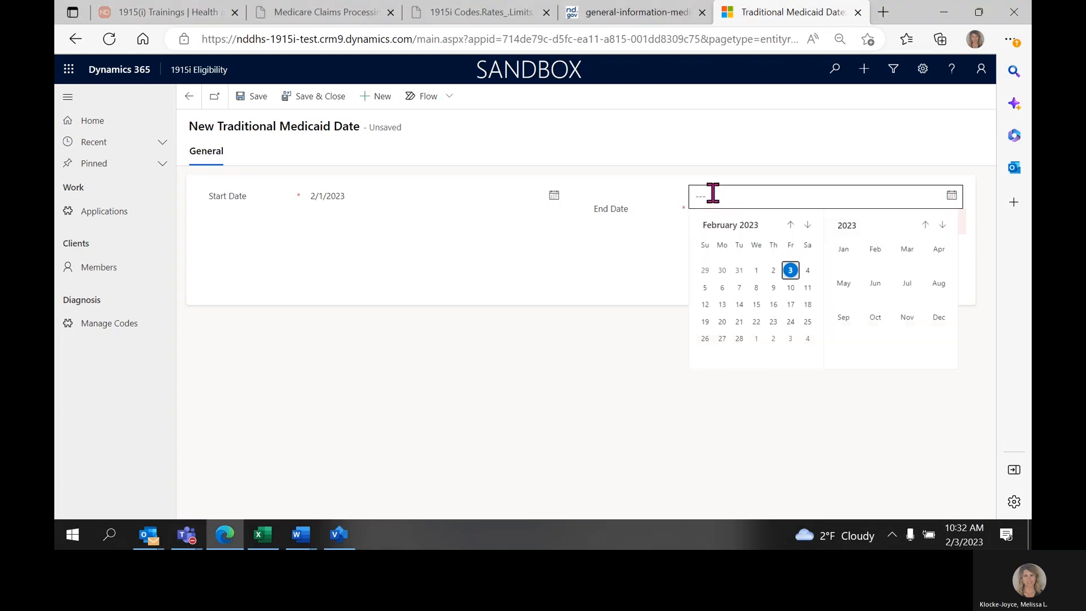
text(1)
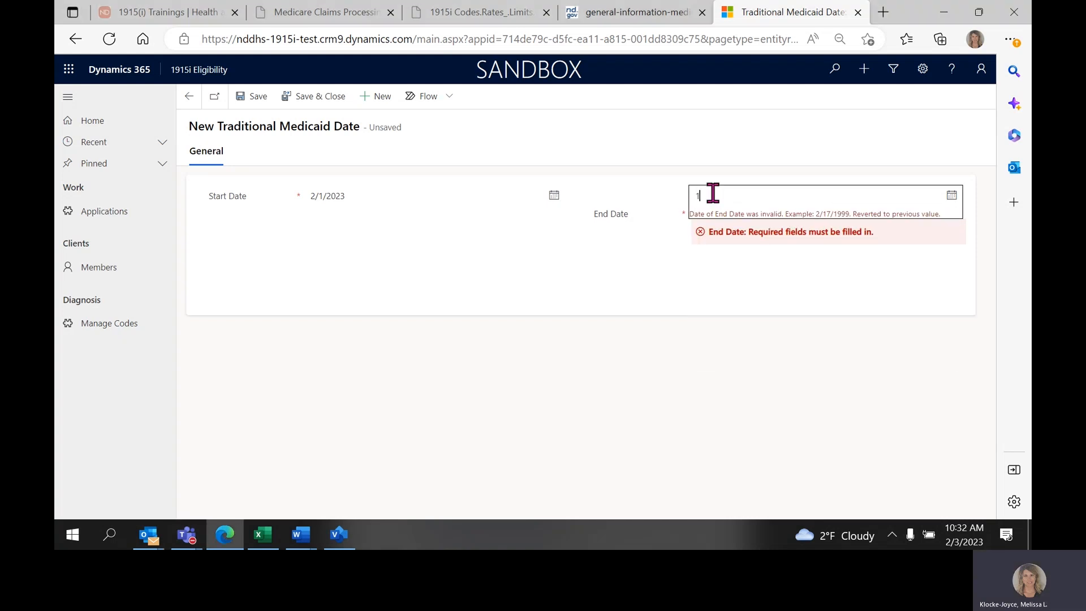
text(2/31/9999)
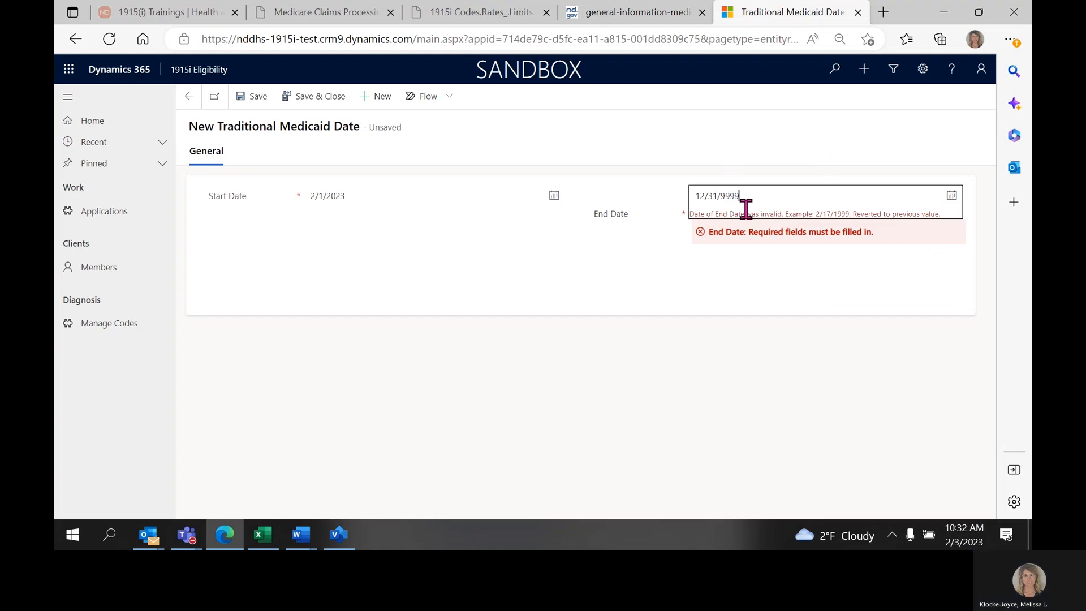
click(303, 101)
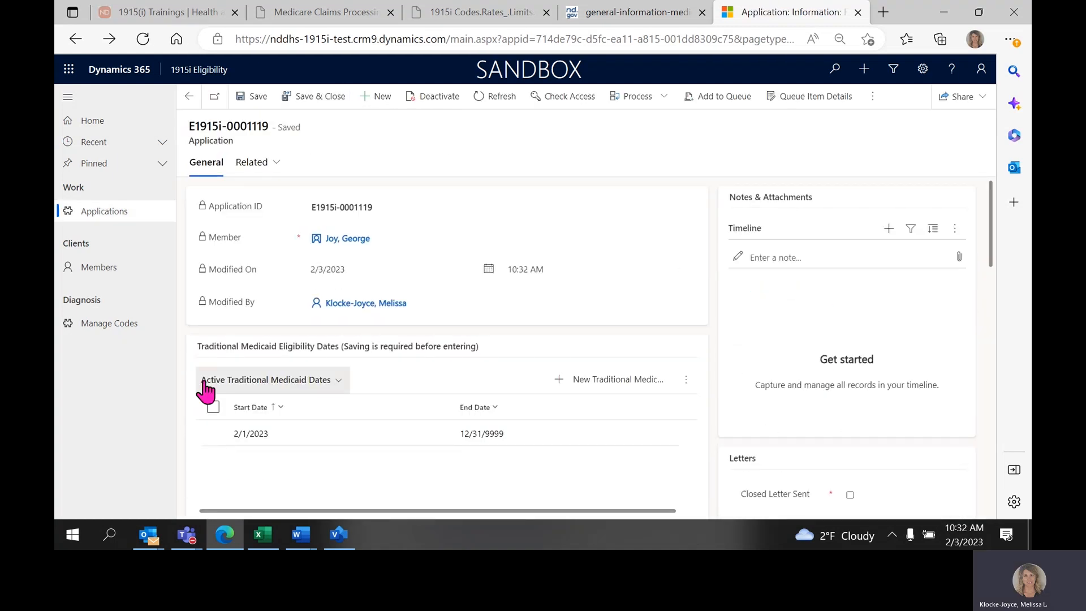
Open the Traditional Medicaid date record from the application for editing, and save and close it.
drag(202, 346, 302, 352)
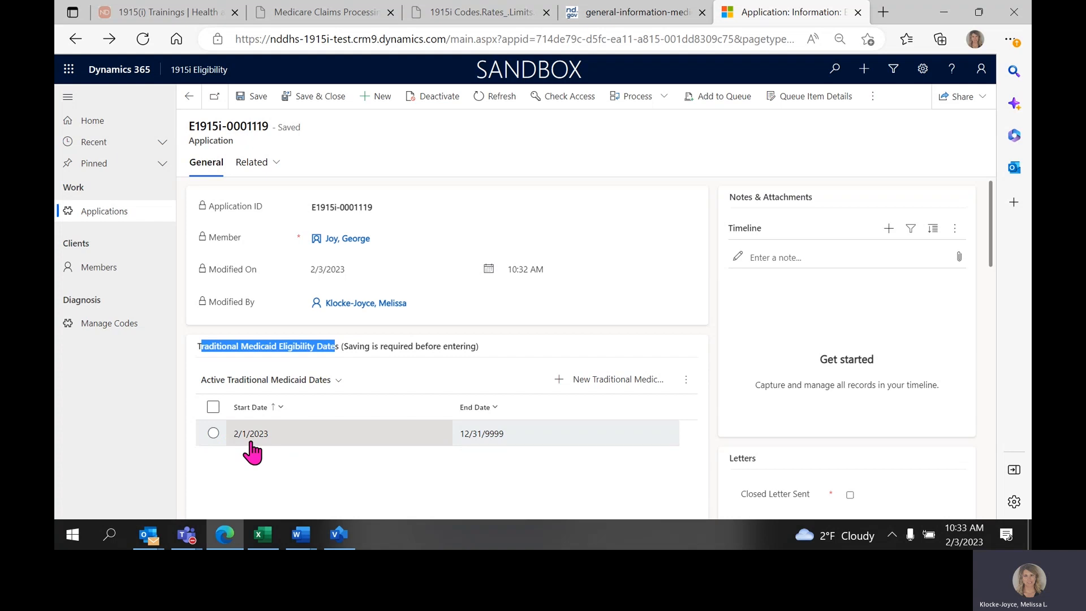
click(213, 434)
click(213, 435)
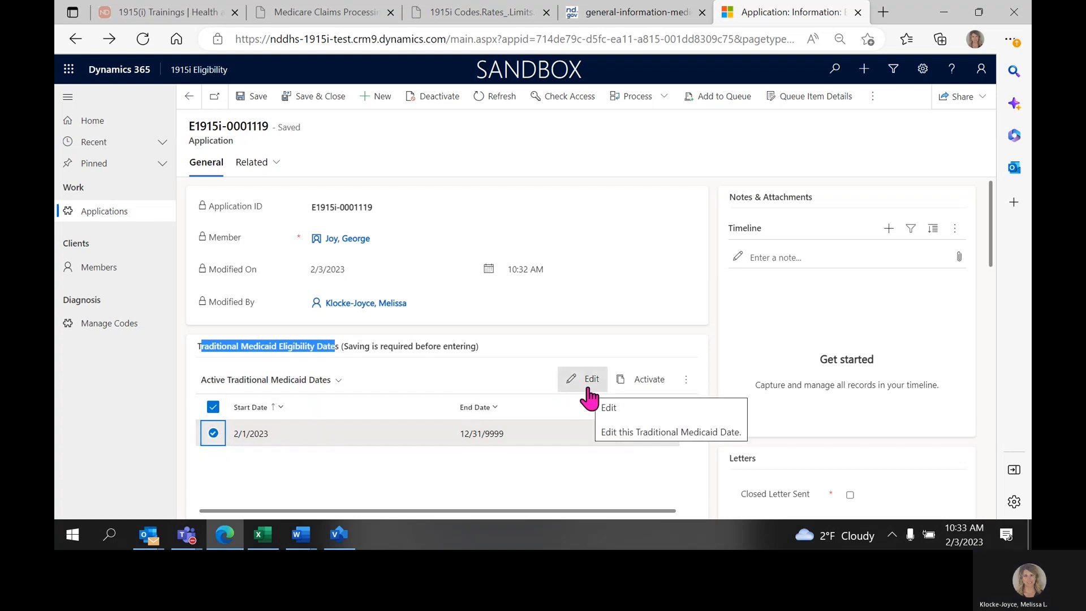
click(588, 388)
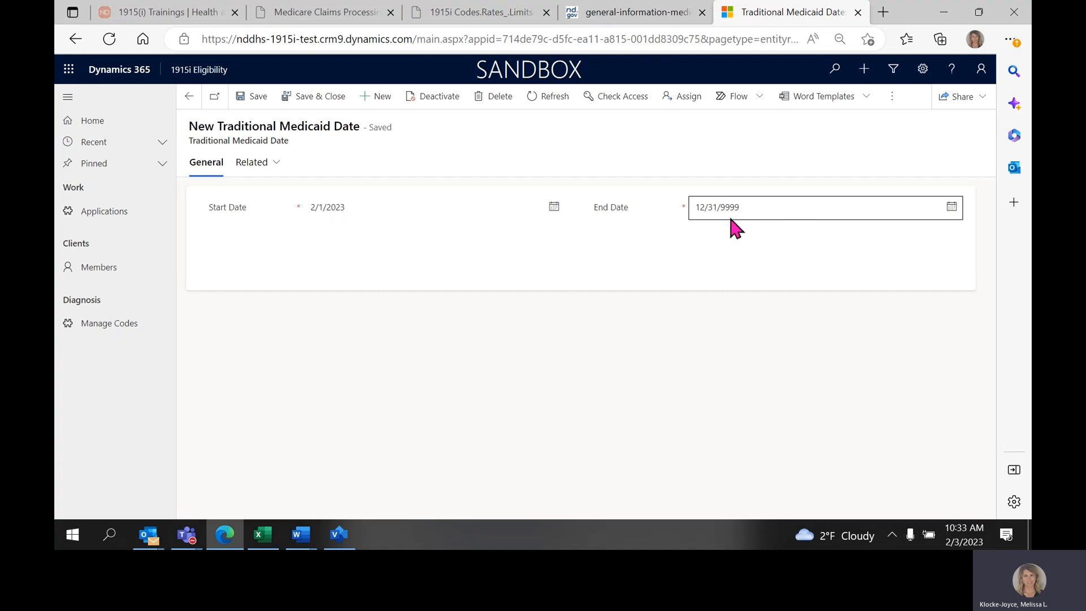
click(327, 110)
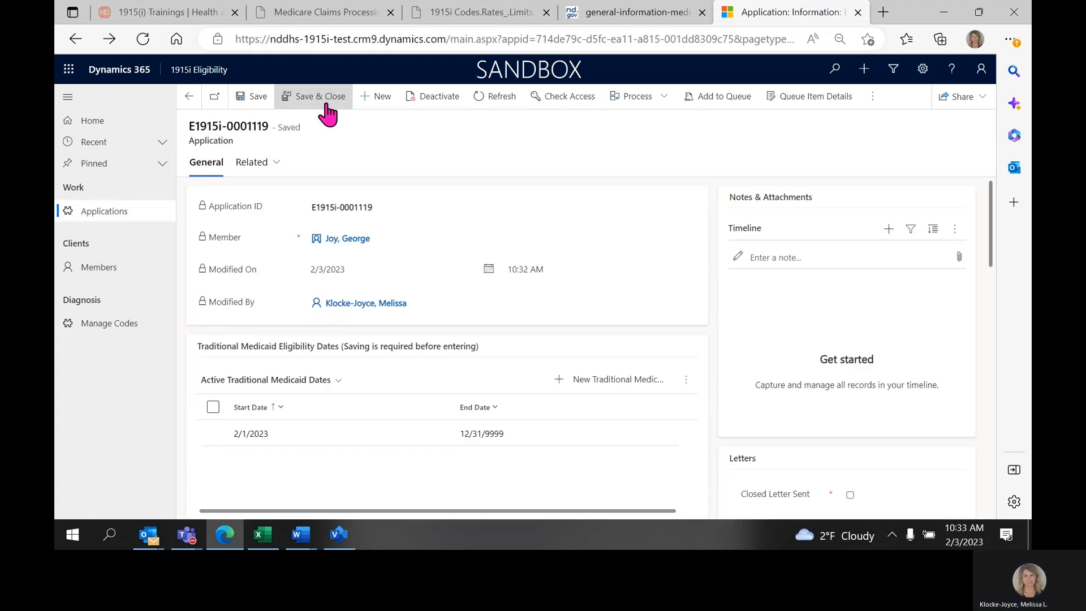
Look over the Medicaid Expansion Eligibility Dates section and the additional commands for the Traditional Medicaid date record, including its delete option.
scroll(296, 422, down, 3)
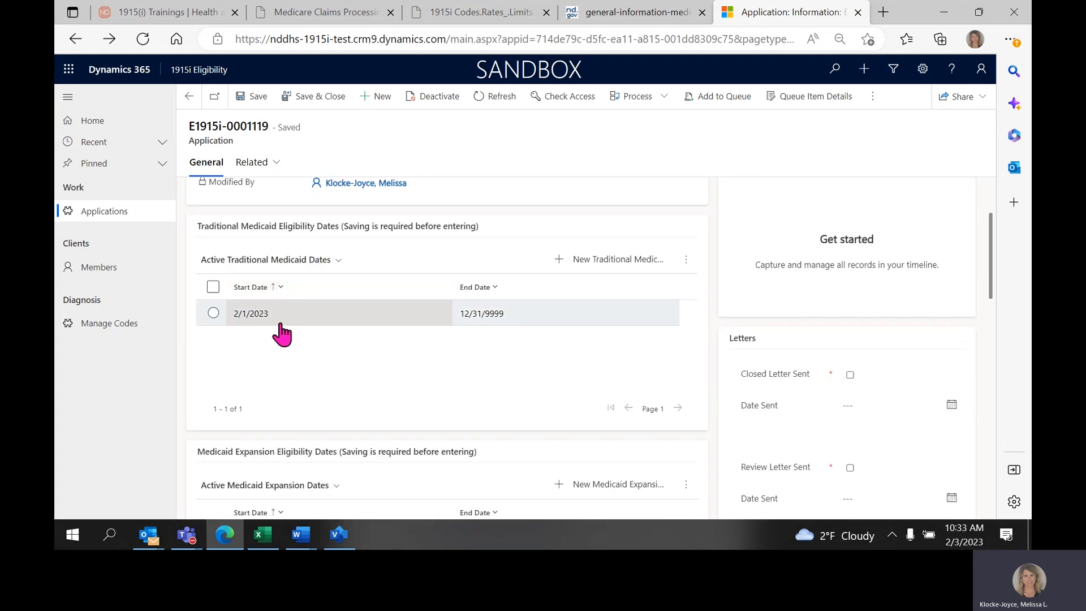
scroll(281, 334, down, 1)
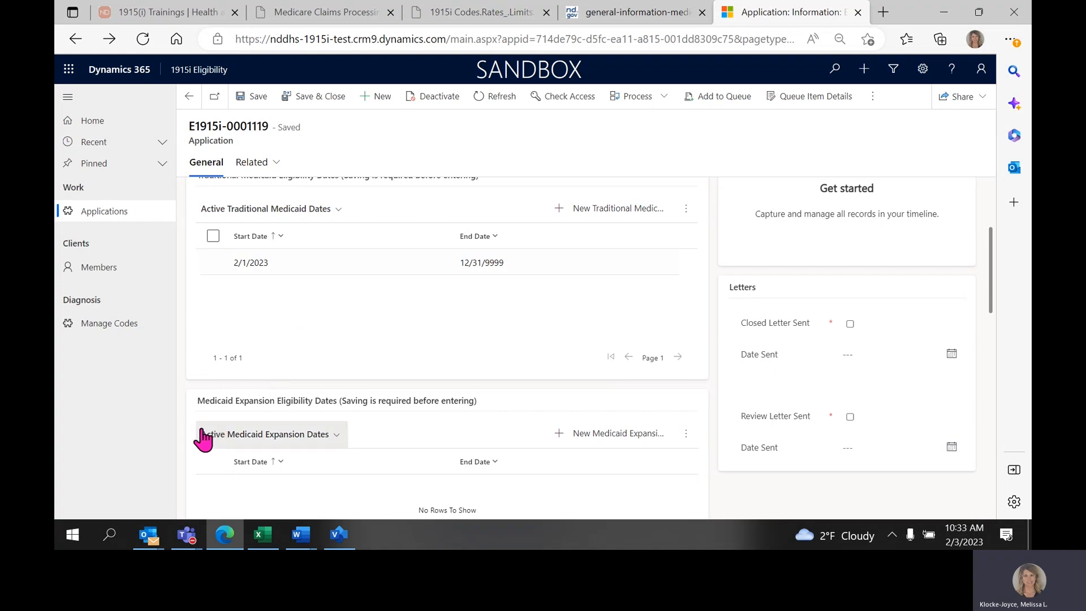
drag(198, 400, 341, 403)
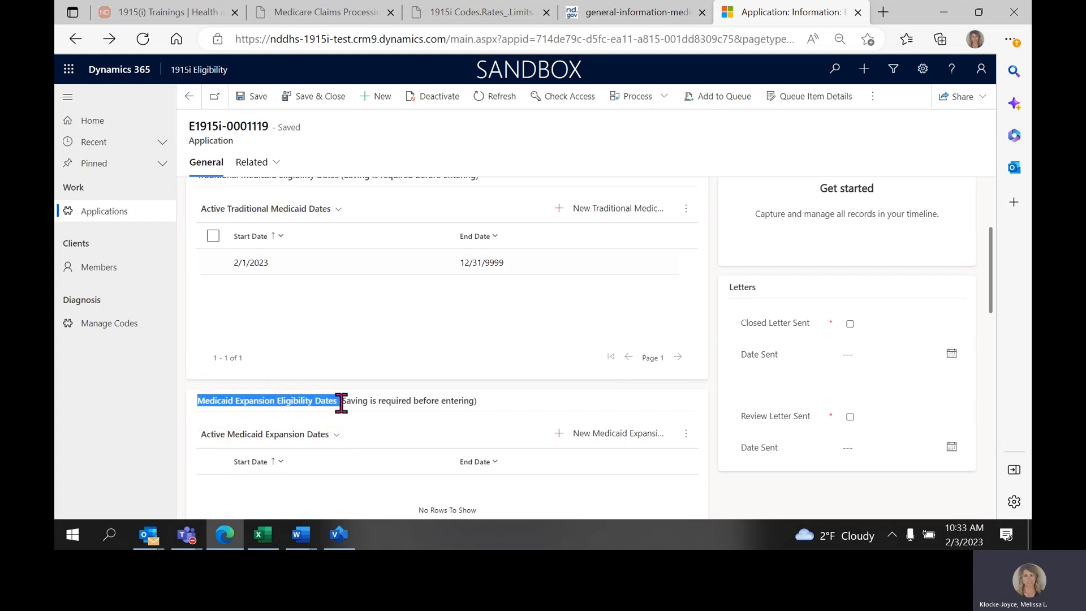
click(368, 377)
scroll(594, 277, up, 1)
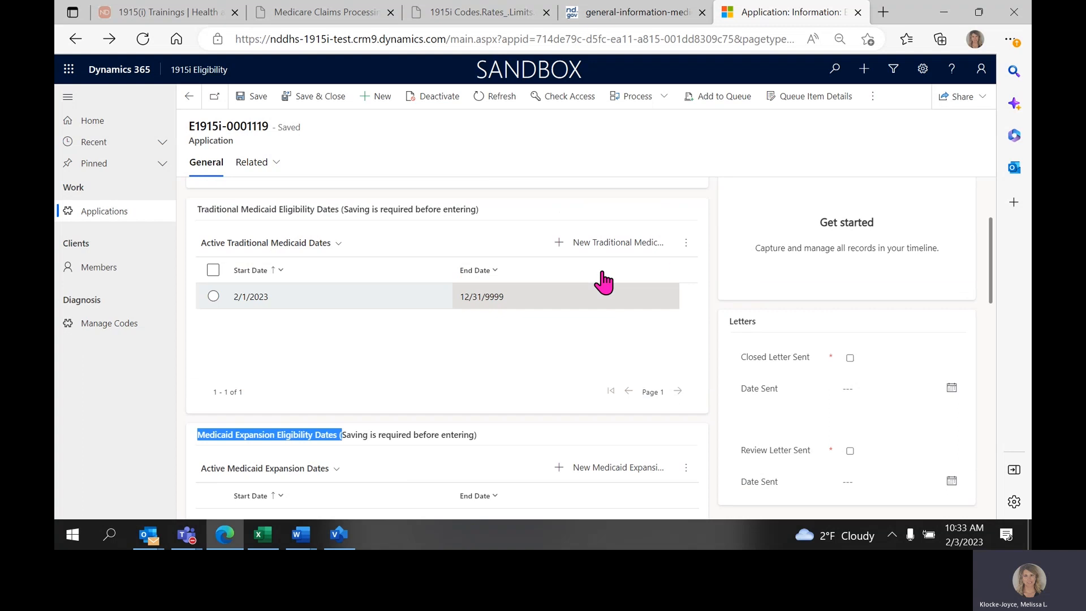
click(686, 245)
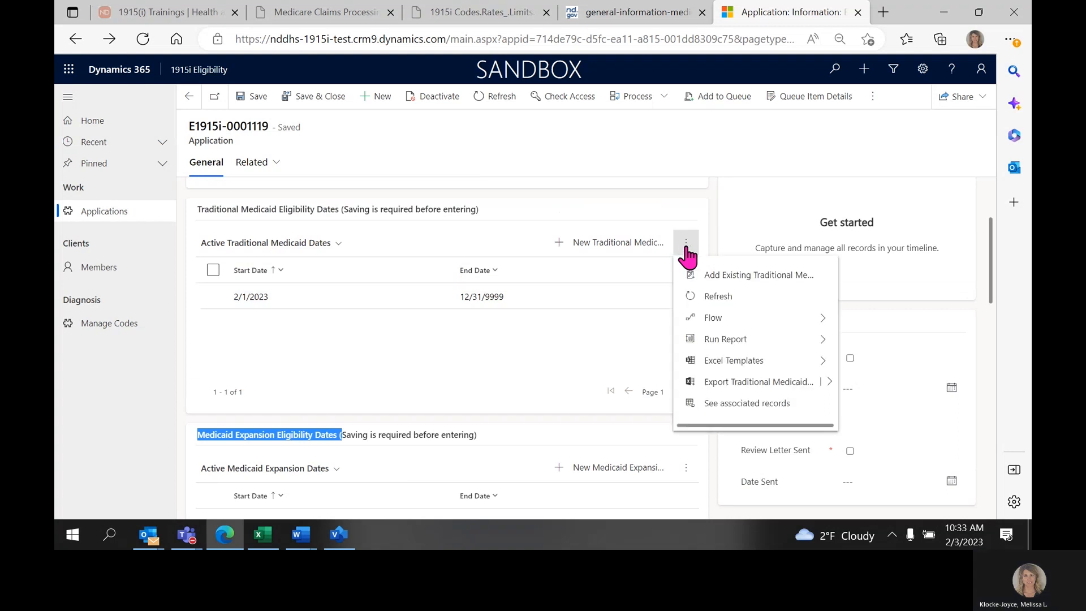
click(686, 249)
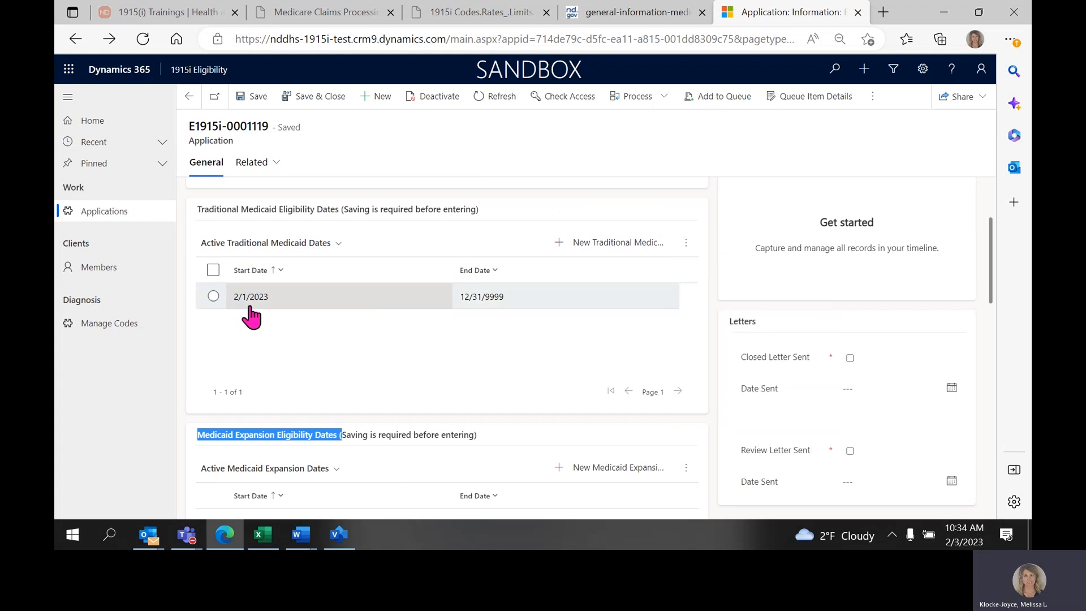
click(214, 299)
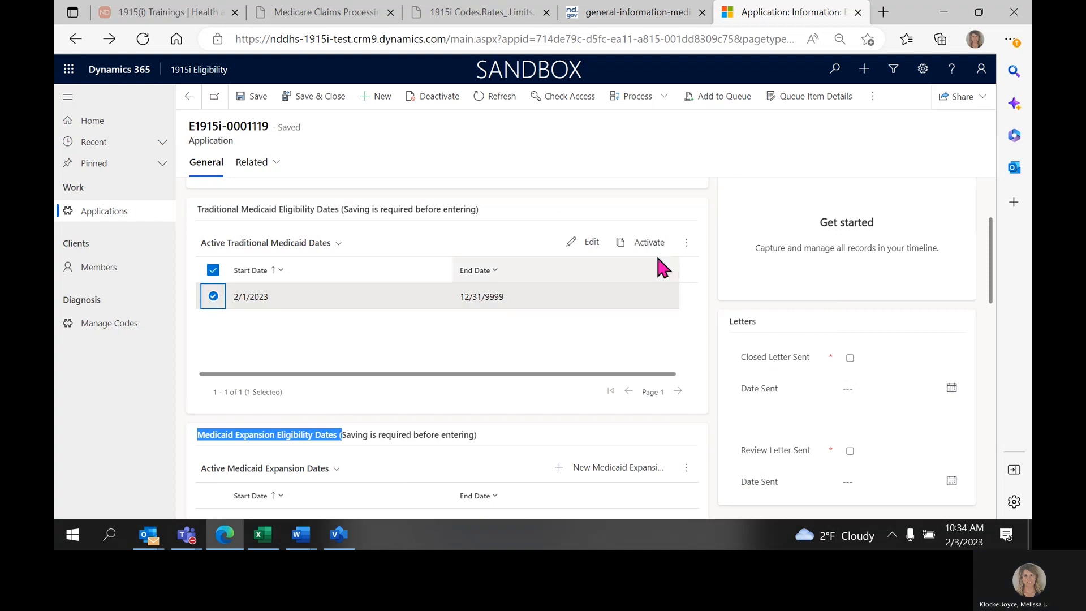
click(686, 244)
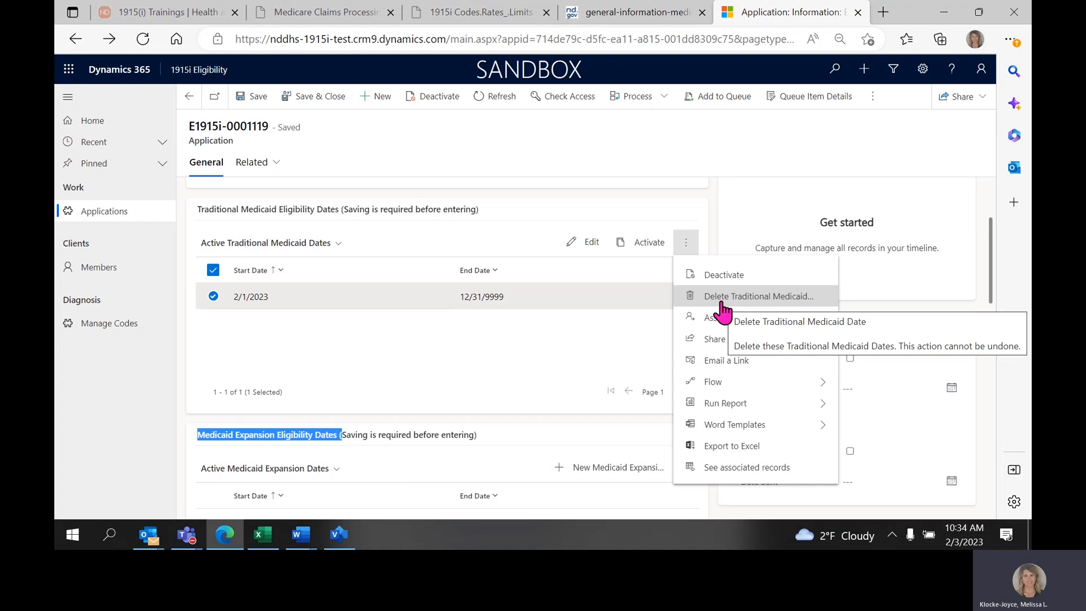
click(607, 329)
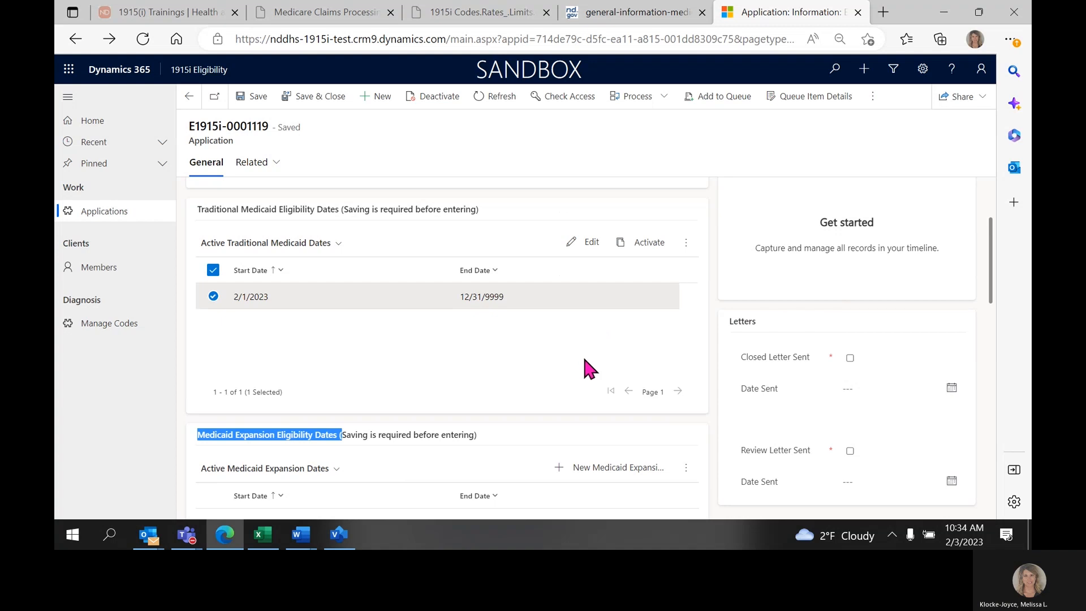
Review the Medicaid Expansion Eligibility Dates section and set Federal Poverty Level at or Below 150% to Yes.
scroll(582, 355, down, 3)
scroll(529, 300, down, 1)
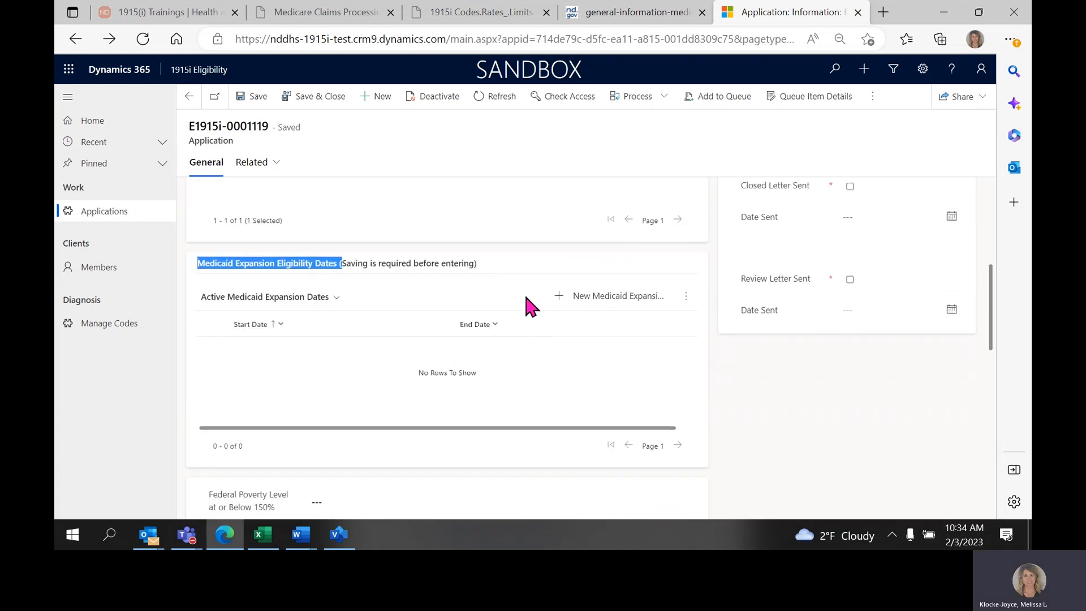
click(194, 287)
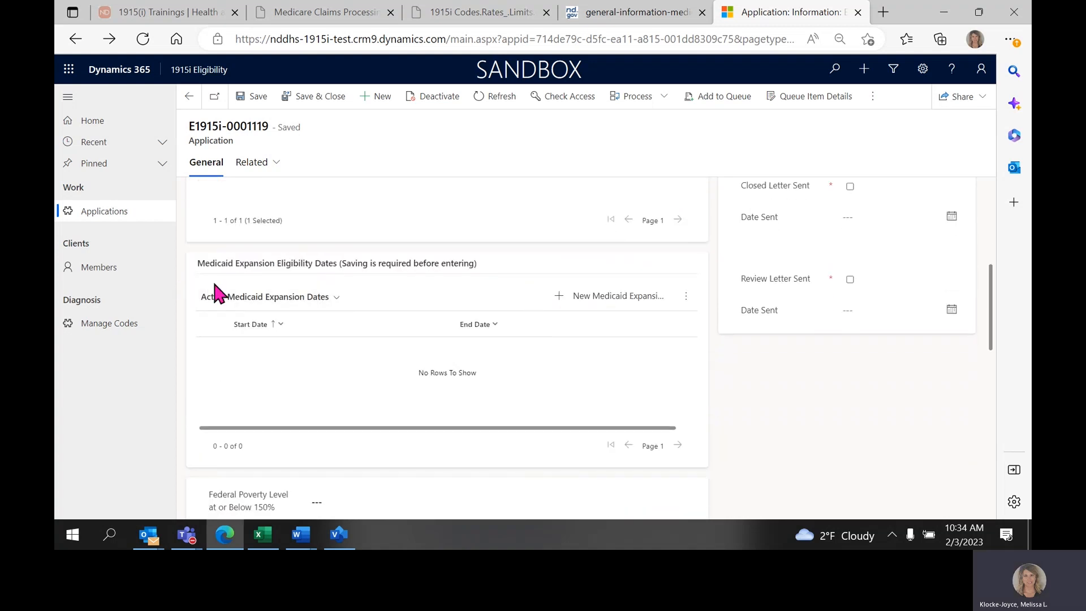
drag(204, 263, 291, 264)
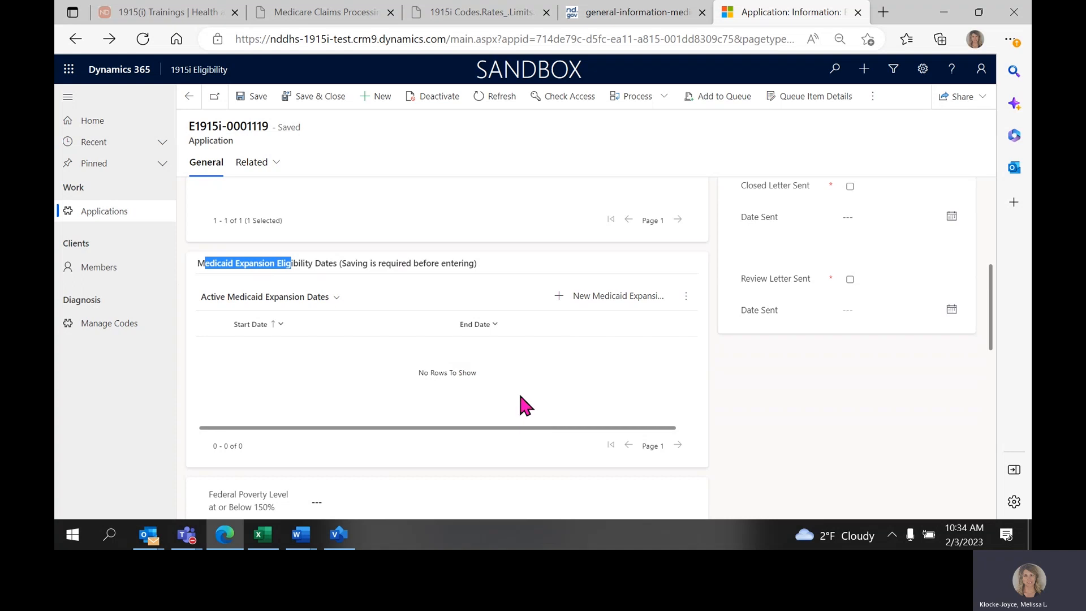
scroll(521, 396, down, 4)
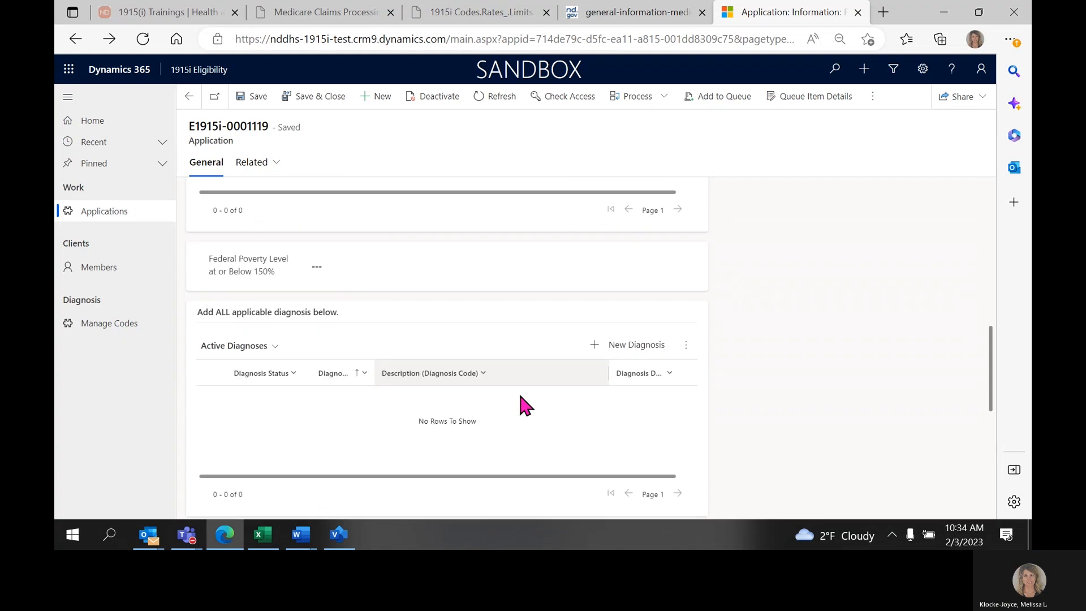
scroll(520, 396, down, 1)
drag(209, 203, 285, 204)
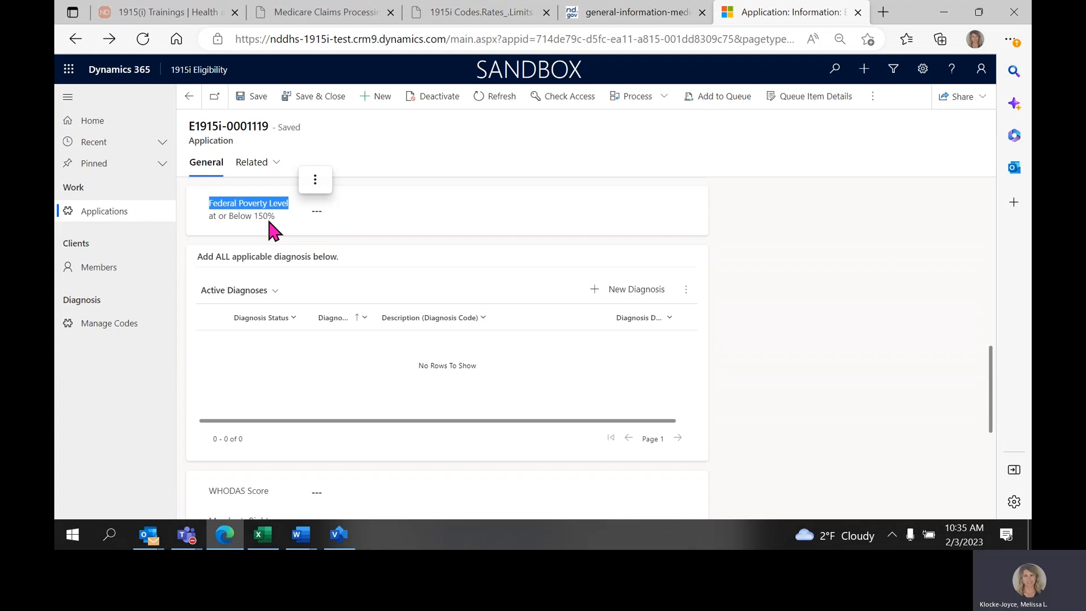
click(327, 209)
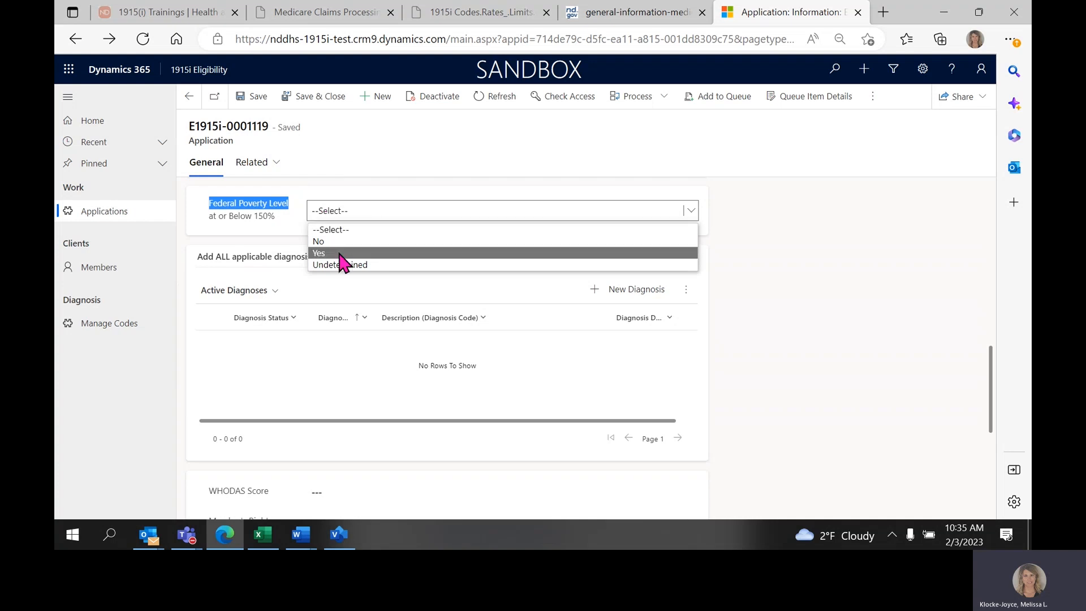
click(408, 255)
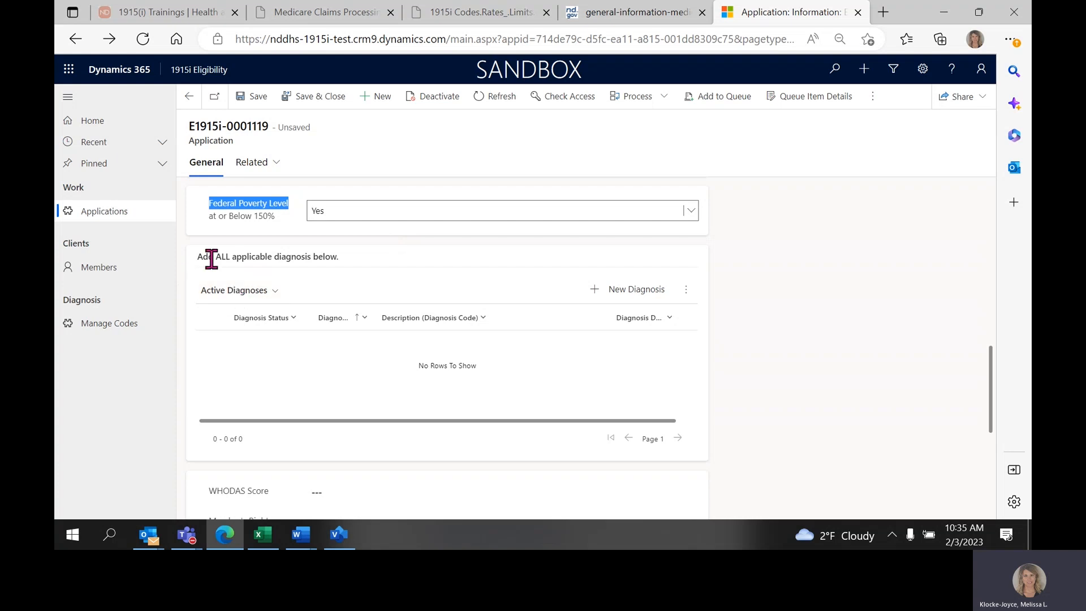
Start a new diagnosis record for the application and set its Status to No Qualifying Diagnosis.
drag(199, 256, 325, 256)
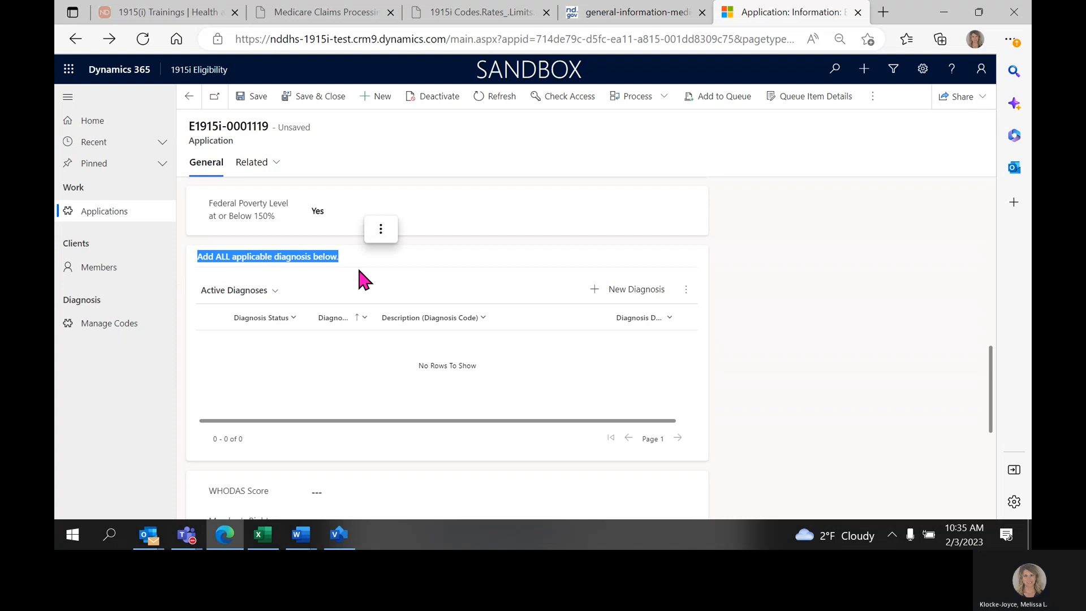
click(628, 306)
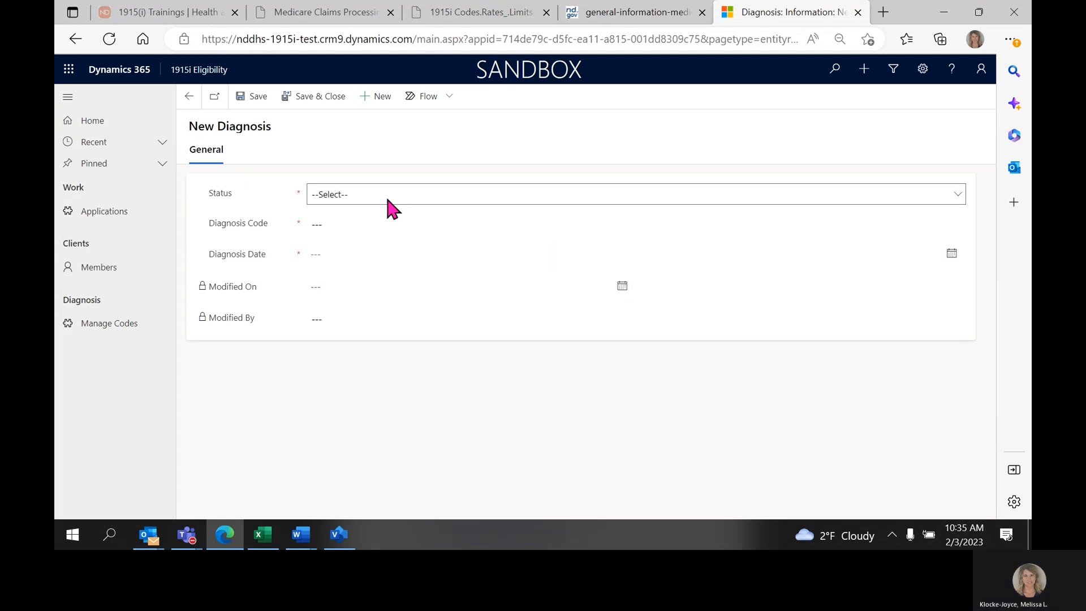
click(388, 195)
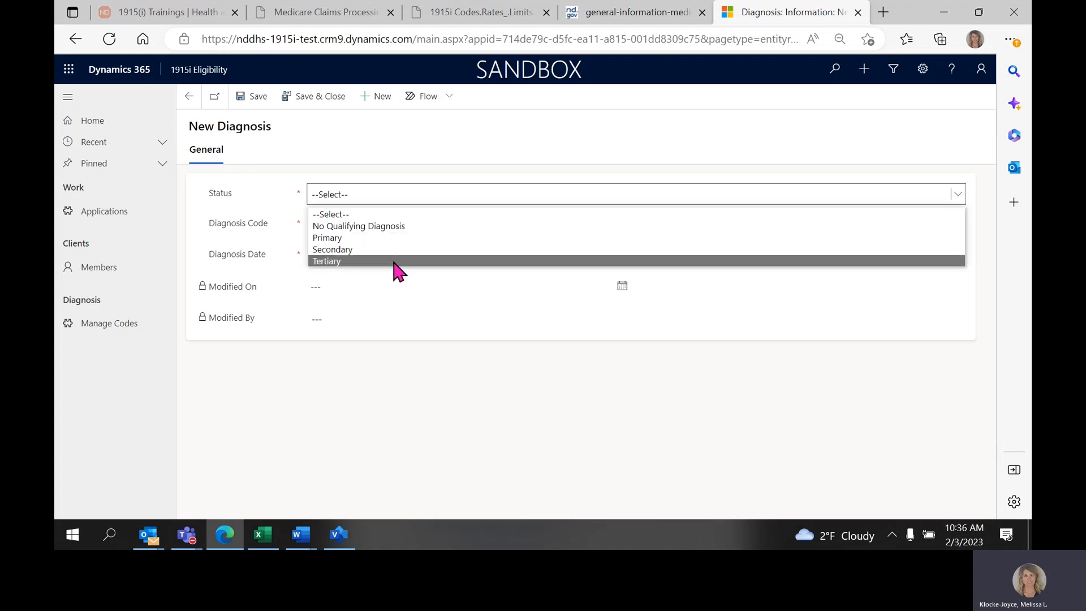
click(425, 227)
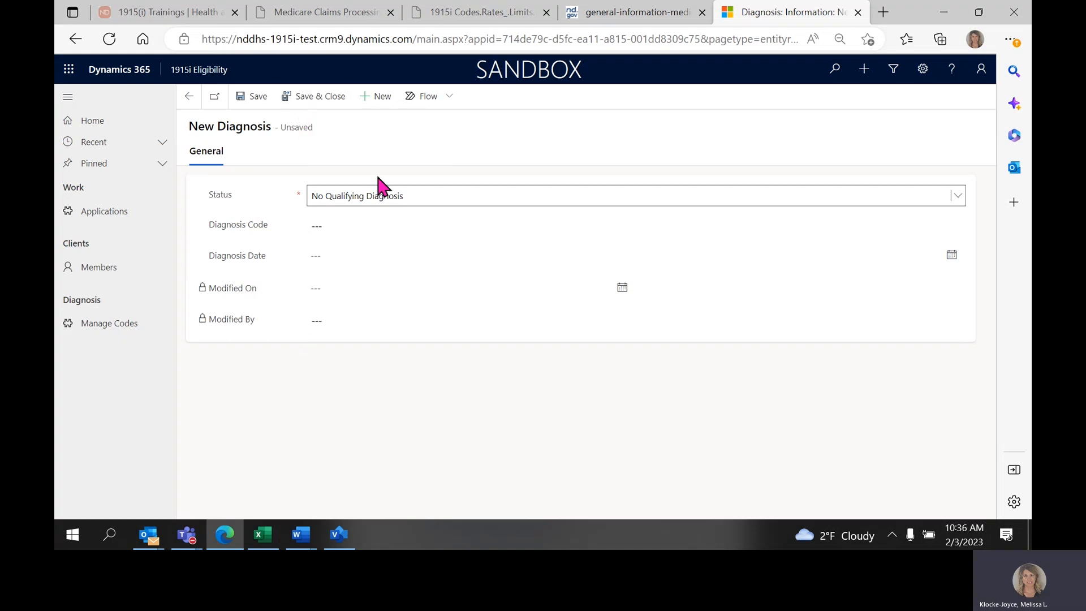
Set the new diagnosis record's Status to Primary and select F20.1 (Disorganized schizophrenia) as the Diagnosis Code.
click(416, 196)
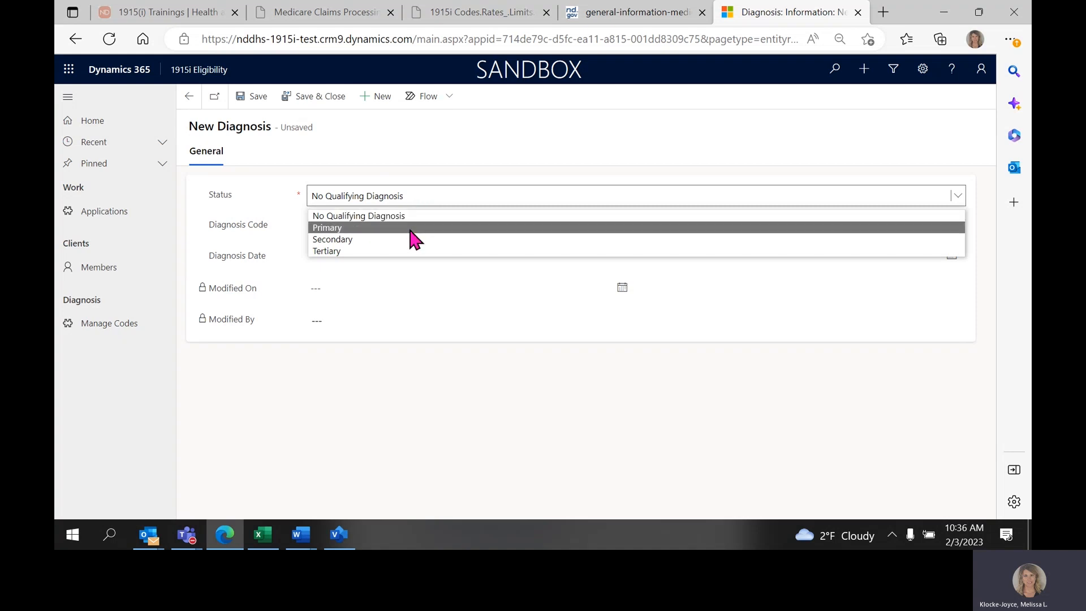
click(411, 229)
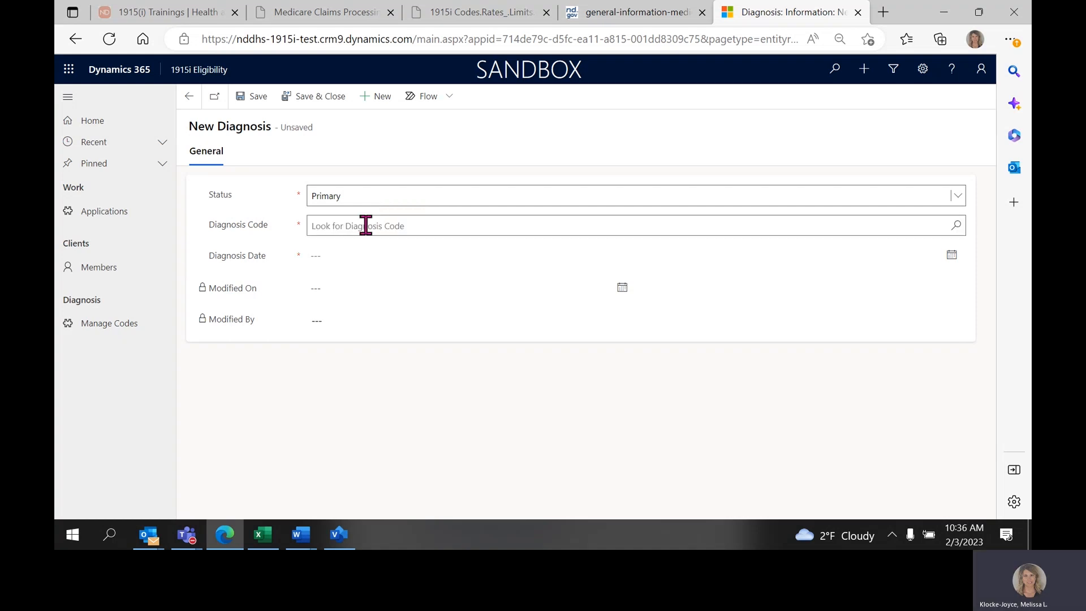
click(366, 225)
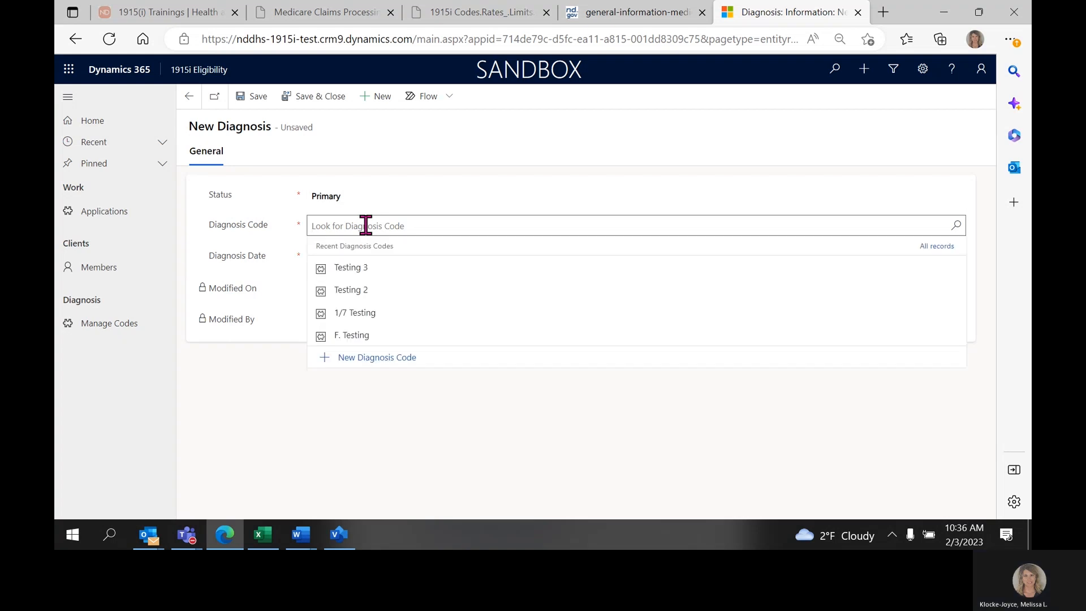
text(F)
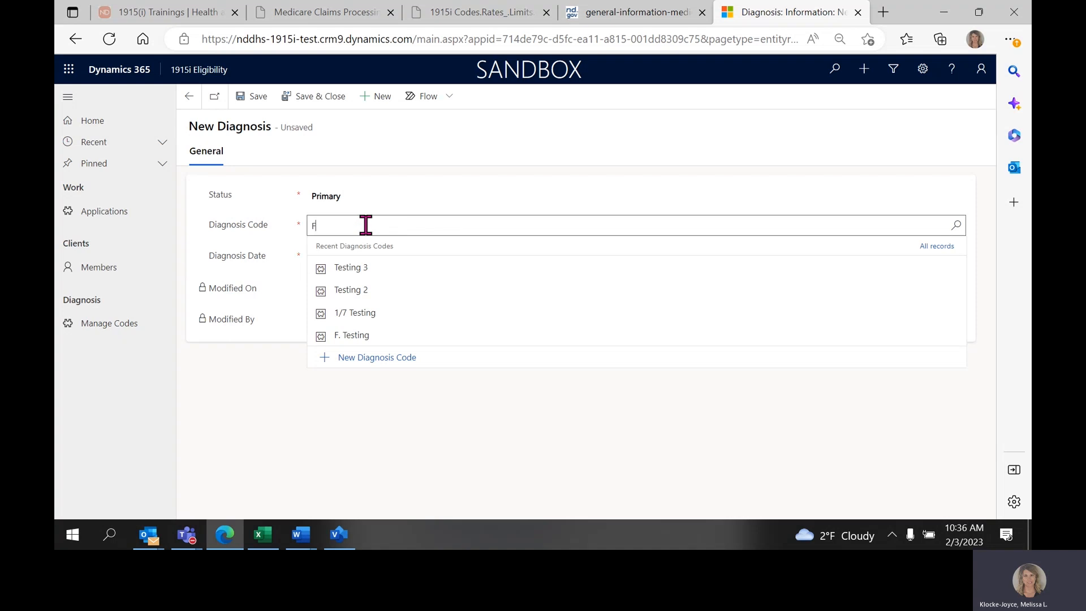
text(26)
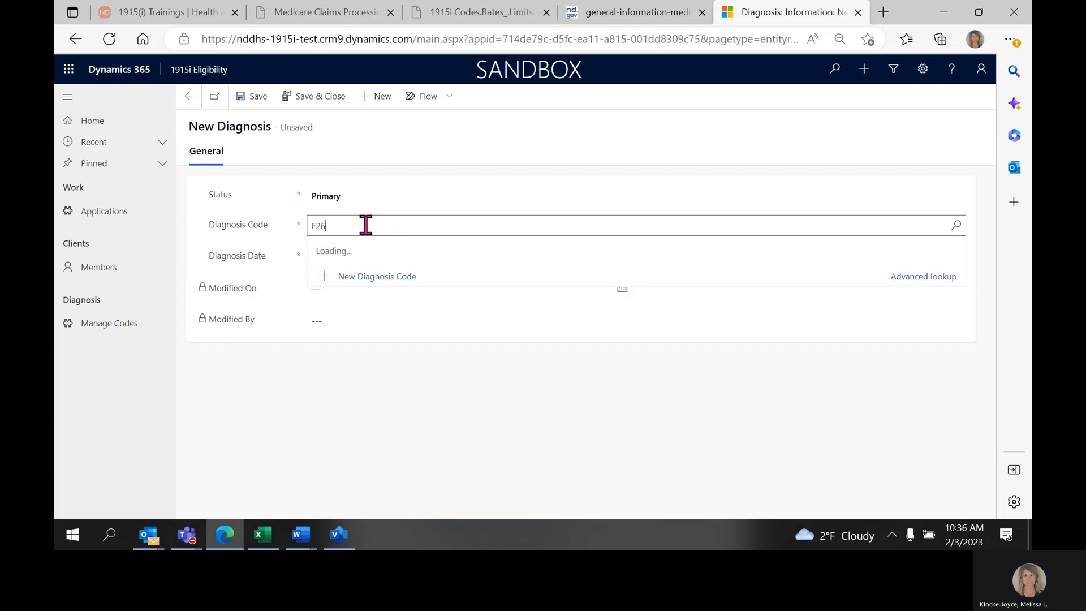
key(BackSpace)
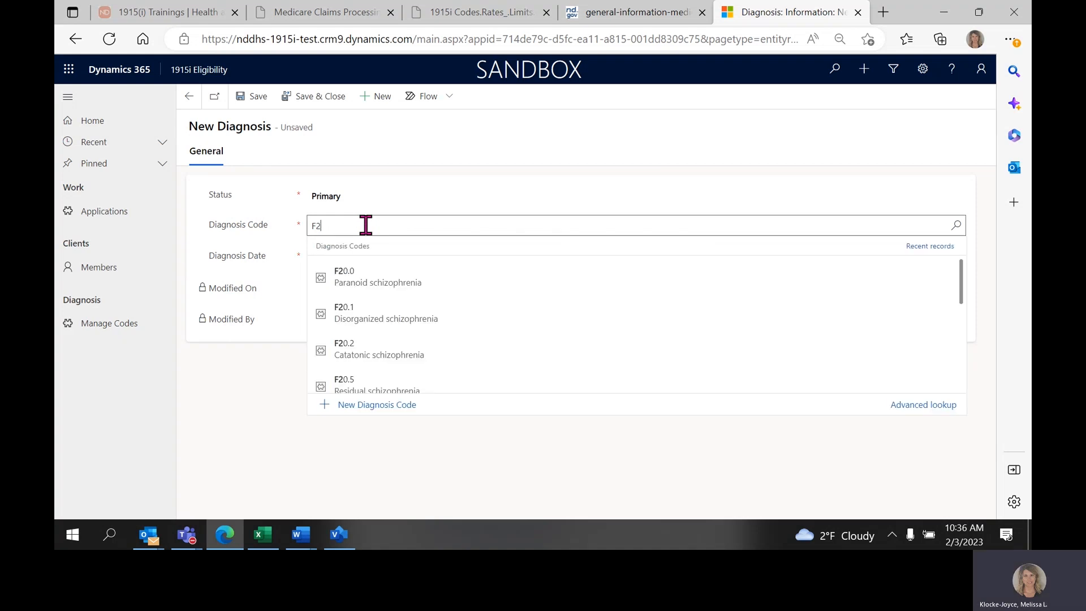
click(356, 312)
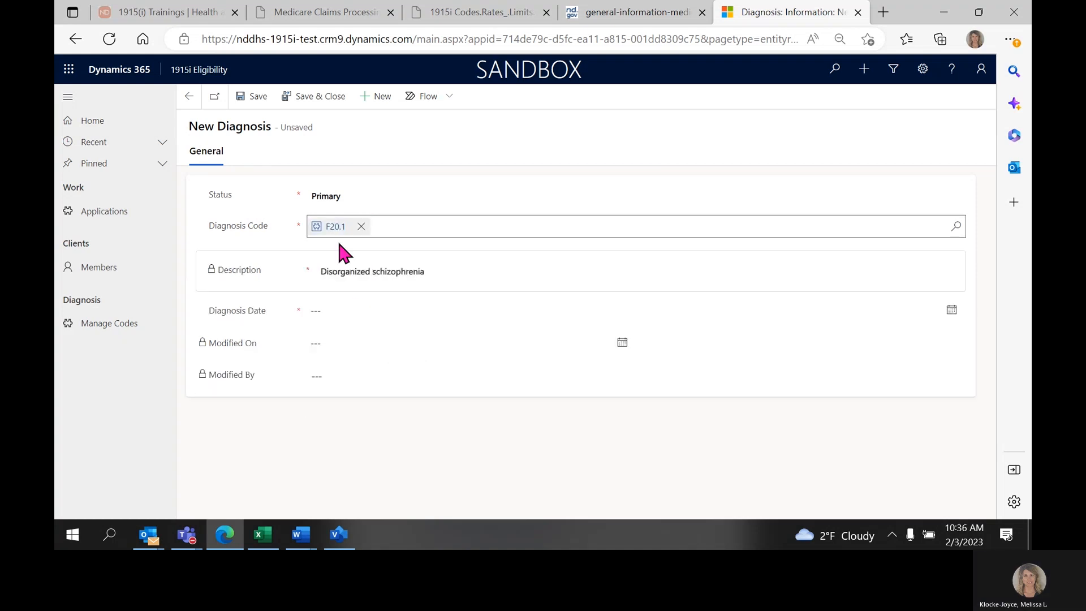
Browse the available diagnosis codes and check the Status choices in the new diagnosis record, keeping Primary and F20.1.
click(956, 227)
scroll(863, 308, down, 3)
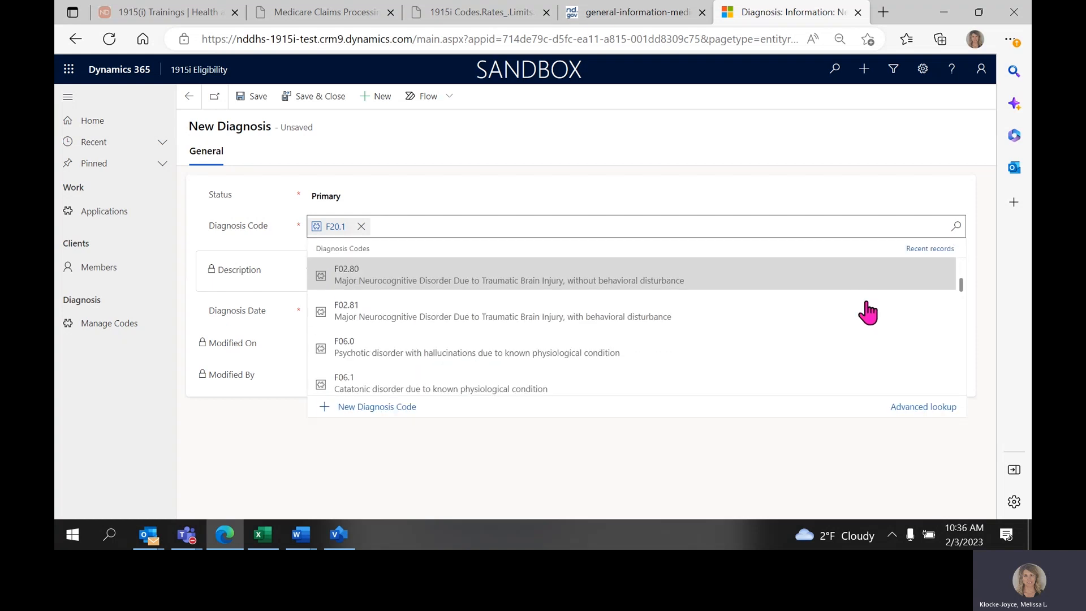
scroll(867, 313, down, 3)
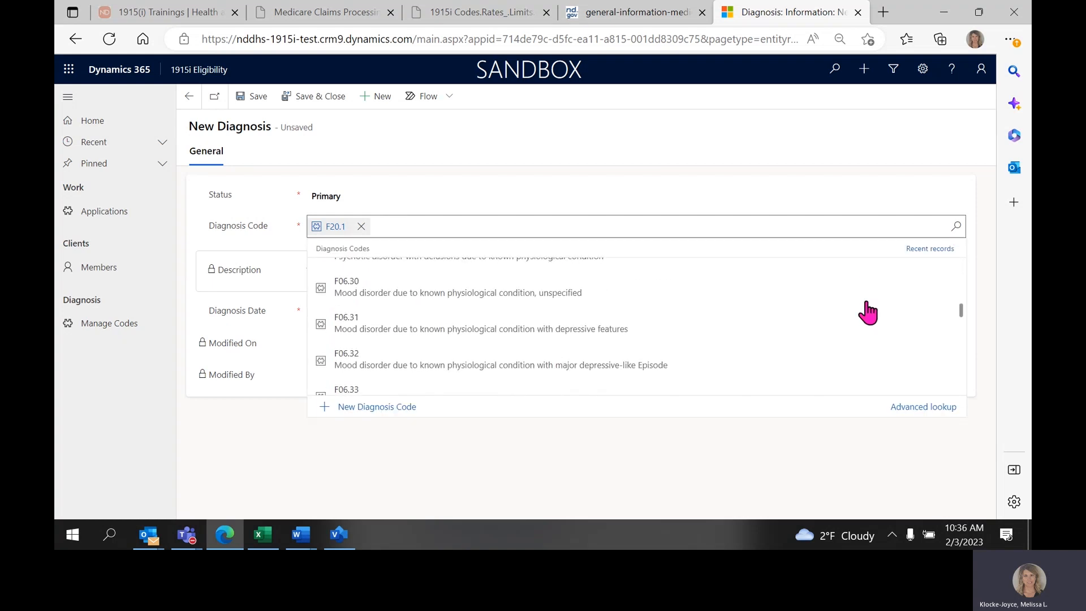
scroll(866, 311, down, 1)
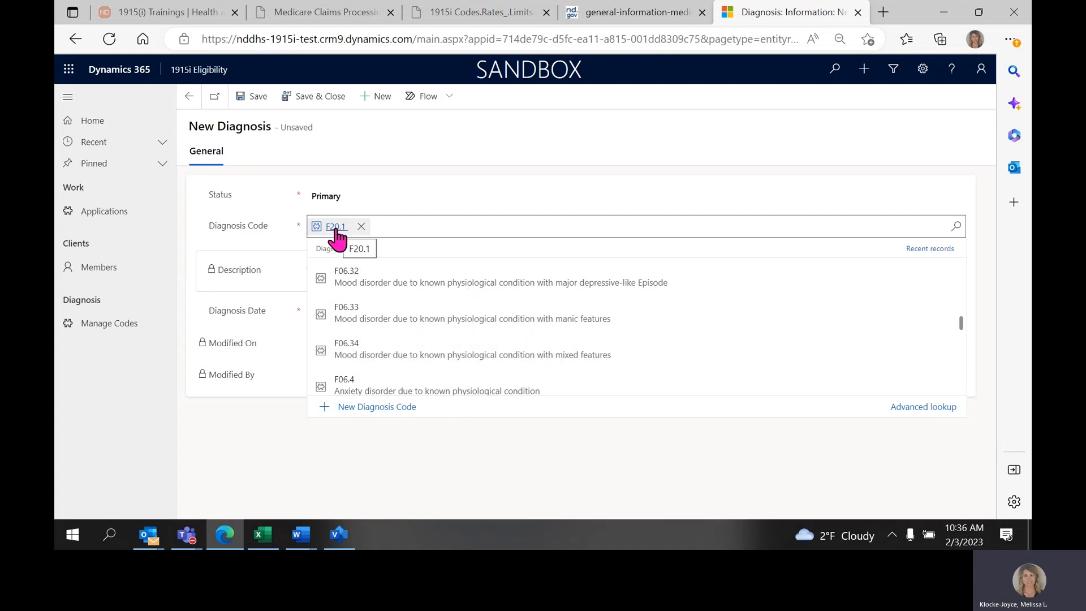
click(783, 192)
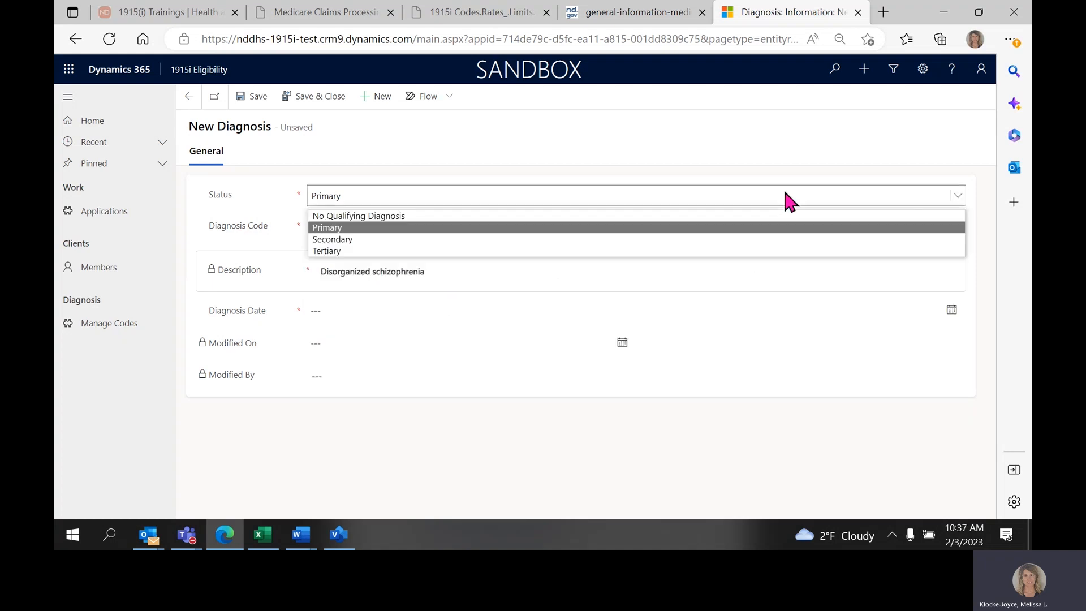
click(516, 232)
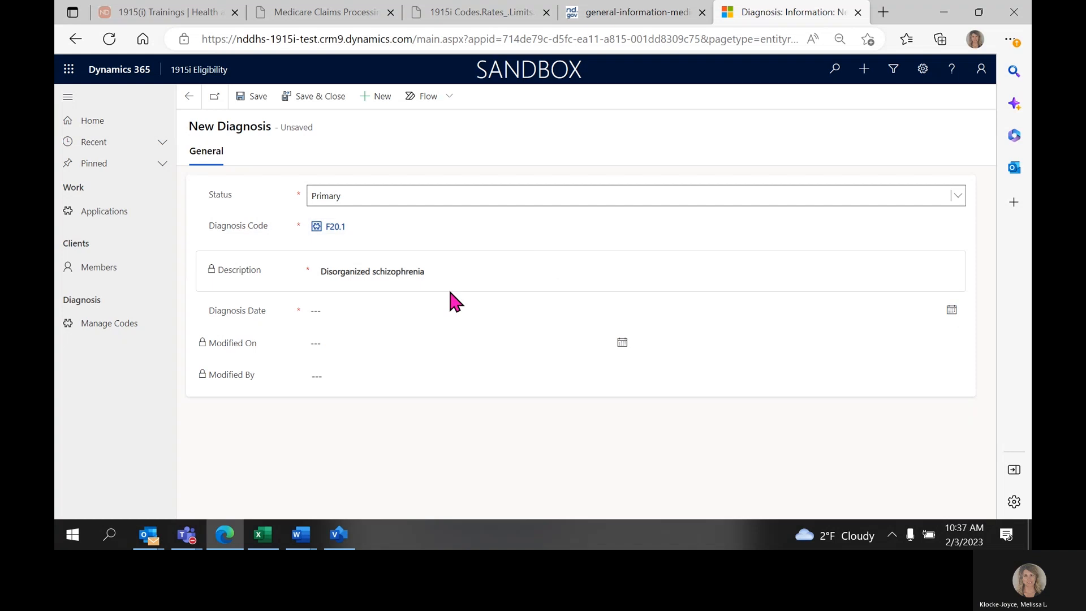
Set the Diagnosis Date to 2/1/2023, then save and close the diagnosis record.
click(371, 310)
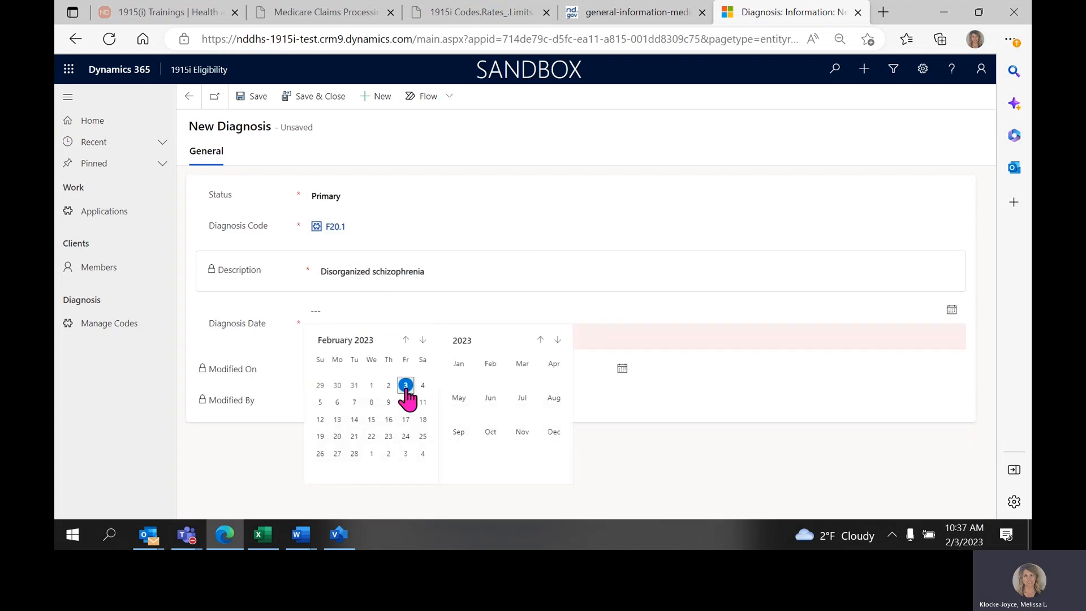
click(371, 386)
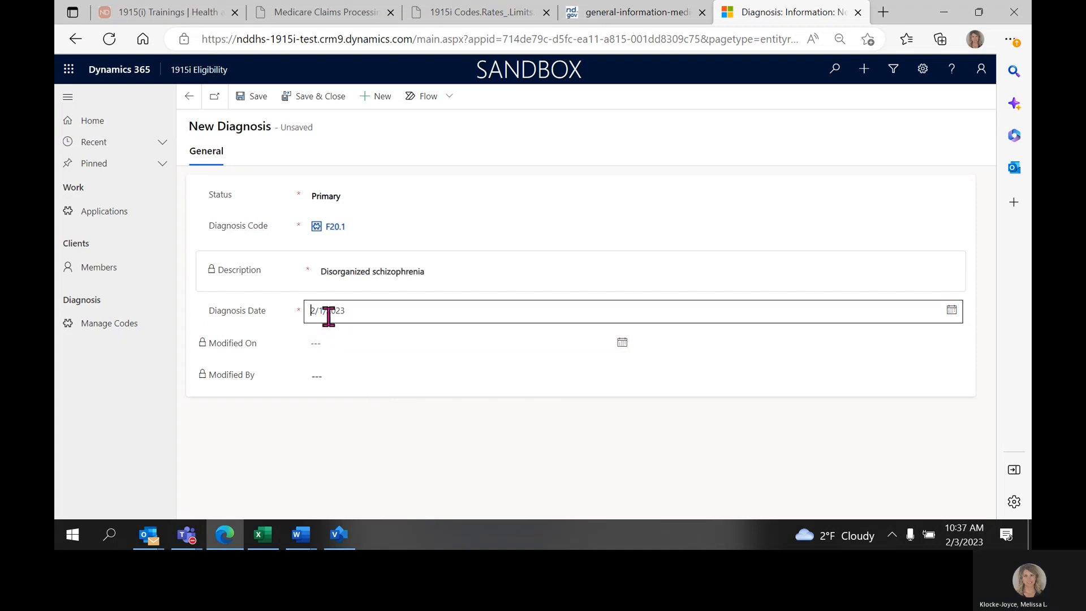
drag(209, 343, 256, 345)
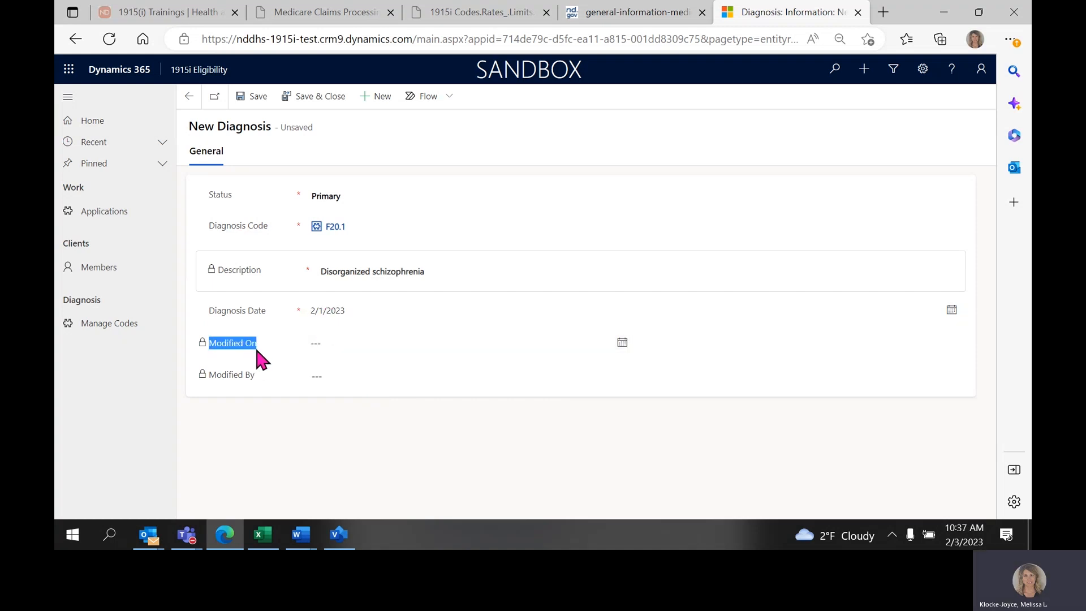
click(210, 375)
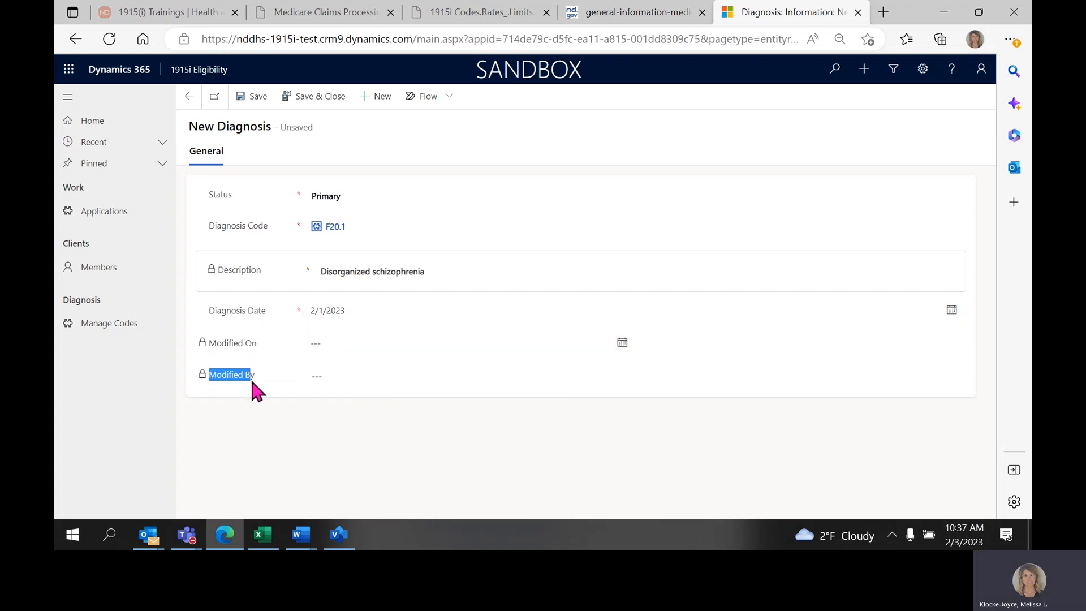
click(255, 97)
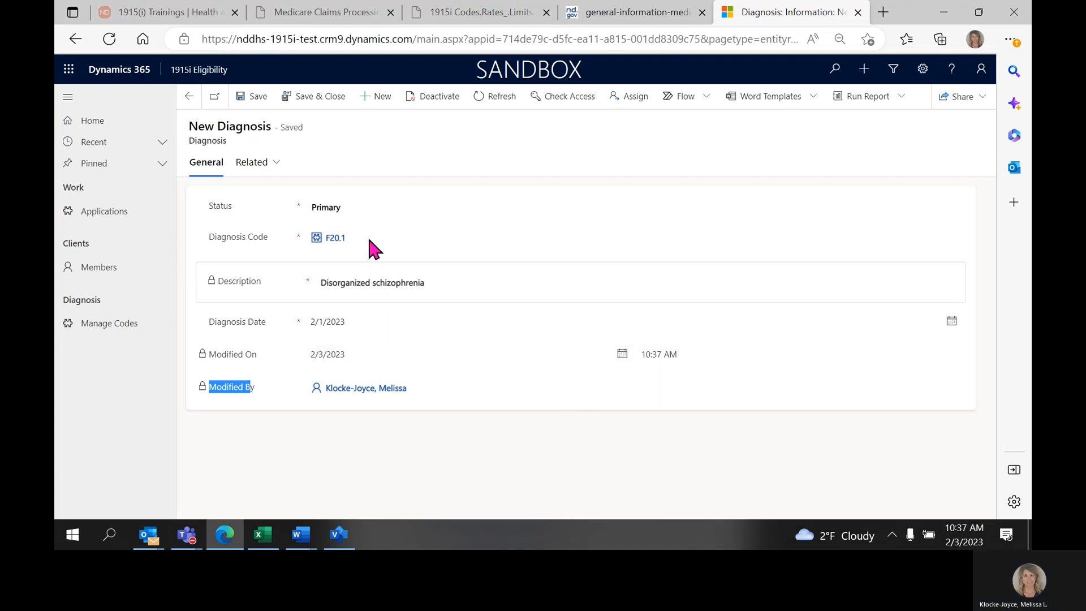
click(318, 109)
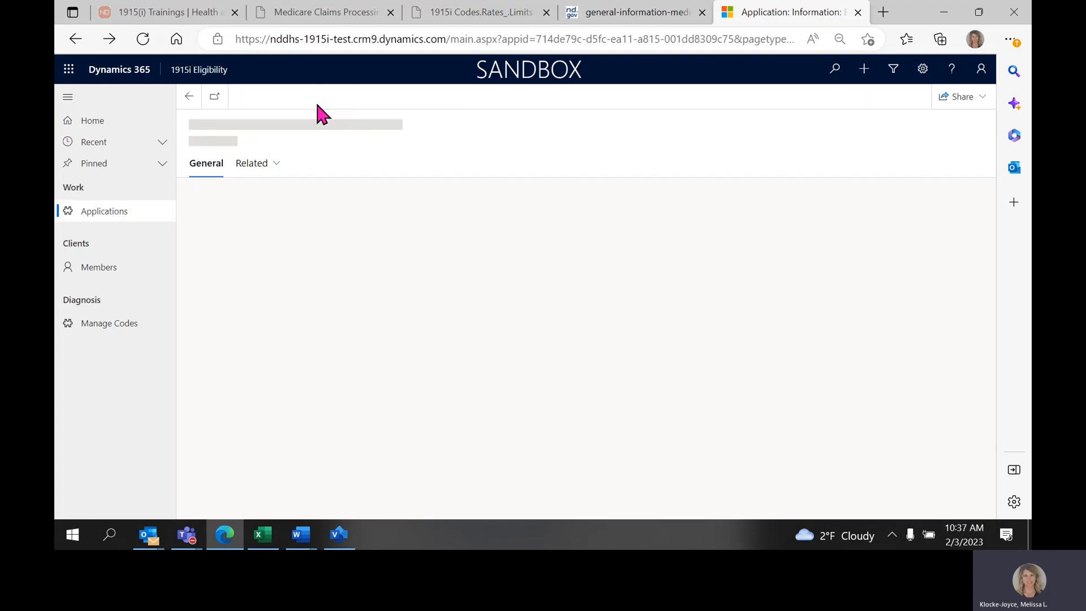
Select the F20.1 diagnosis in the application's Active Diagnoses list and examine its editing and additional commands, including Deactivate.
scroll(377, 335, down, 5)
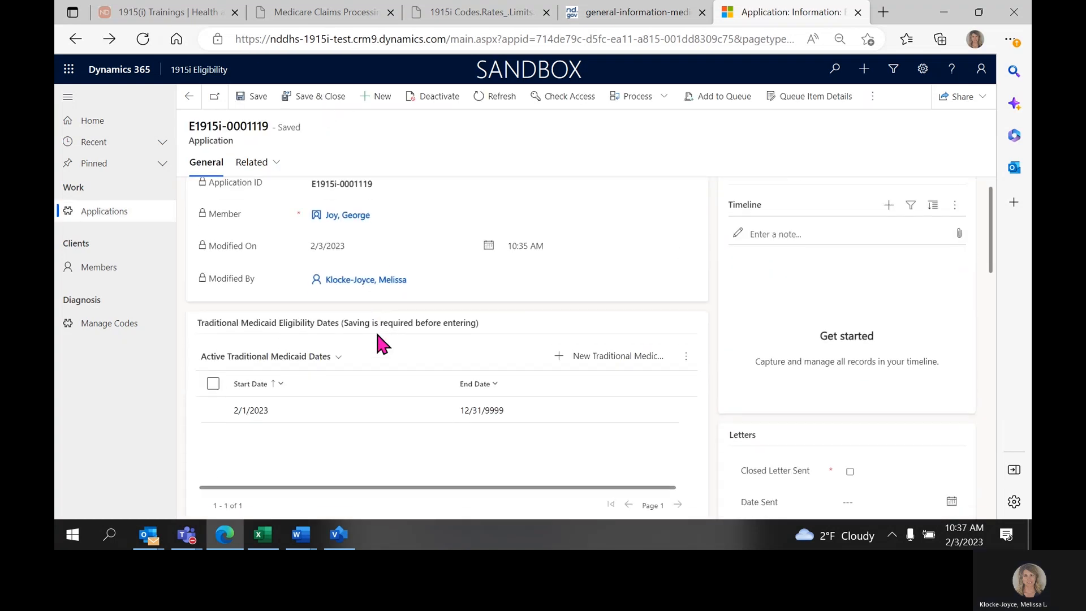
scroll(377, 335, down, 7)
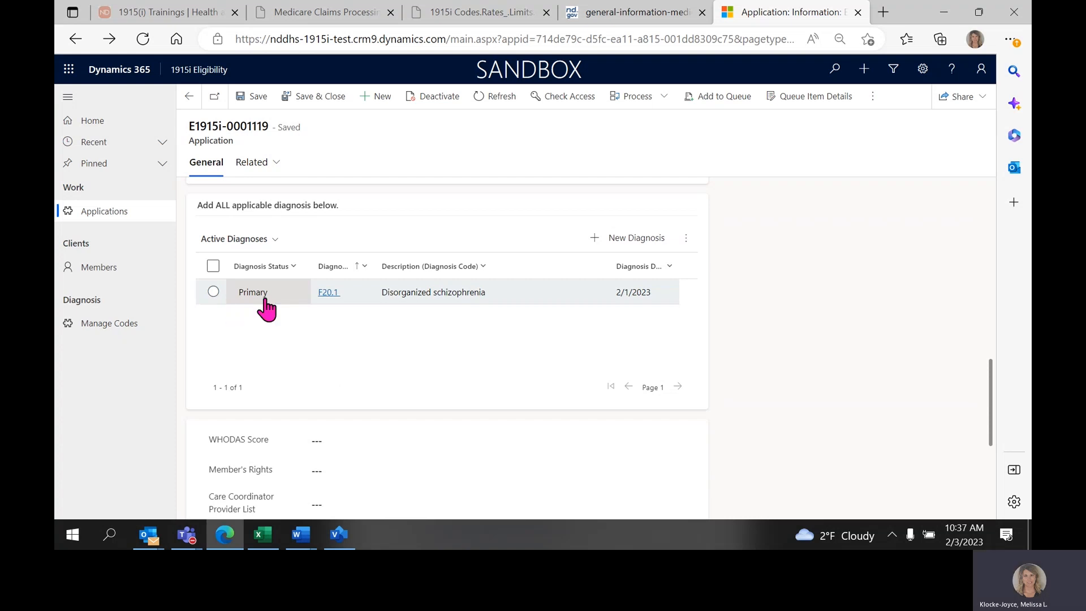
click(213, 292)
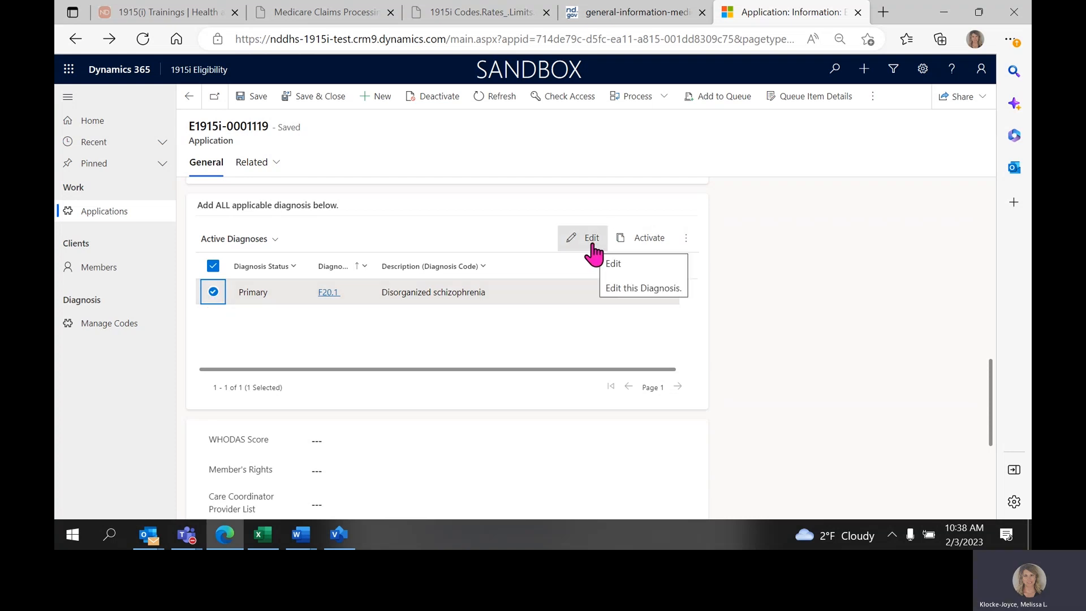
click(686, 239)
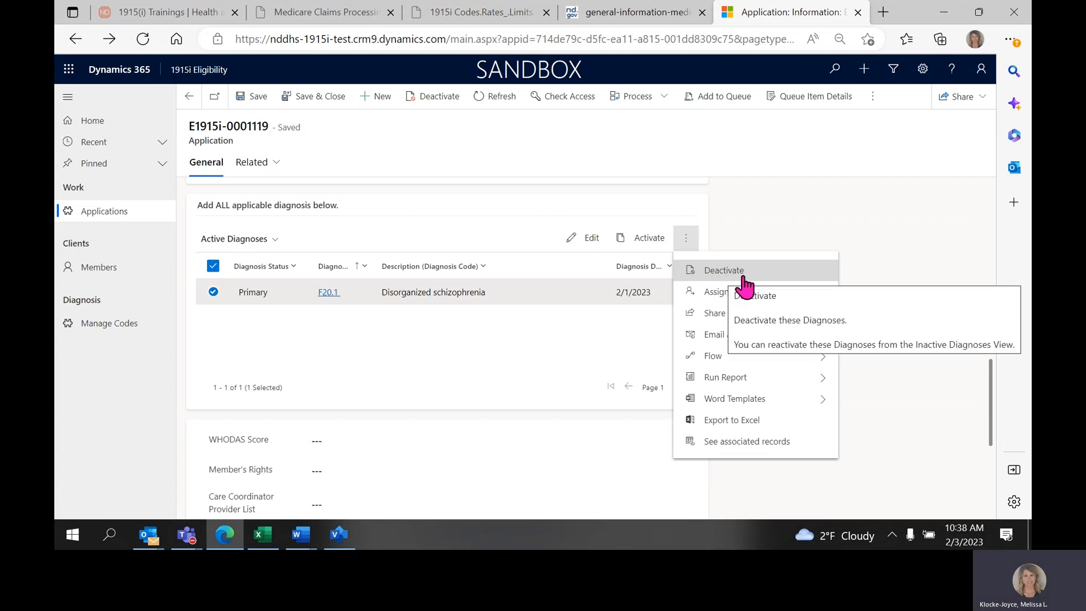
click(516, 338)
Enter a WHODAS Score of 30 in the application.
scroll(516, 339, down, 3)
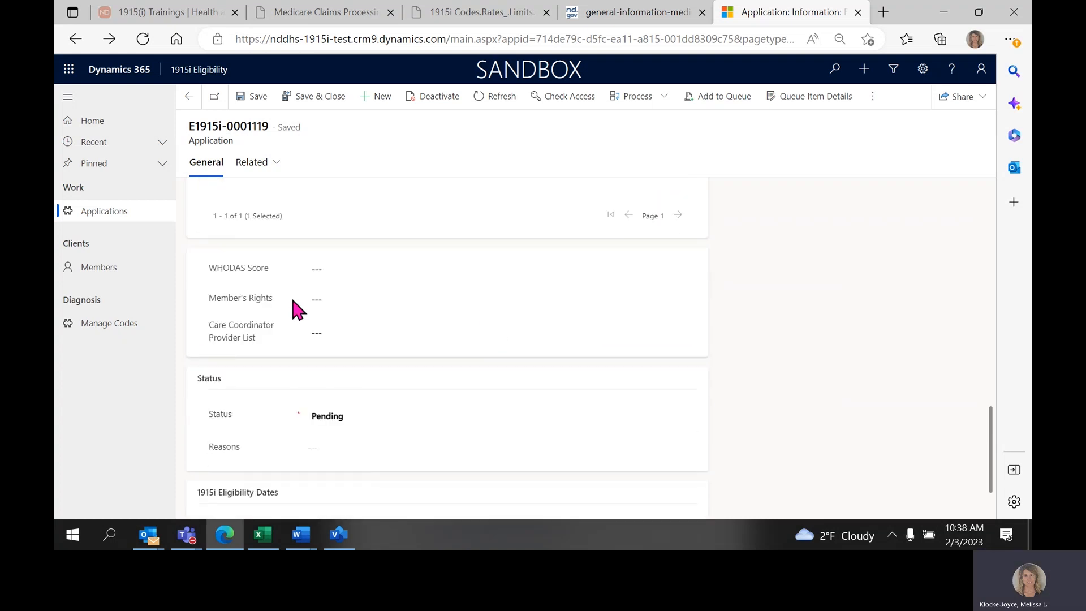
drag(214, 268, 270, 269)
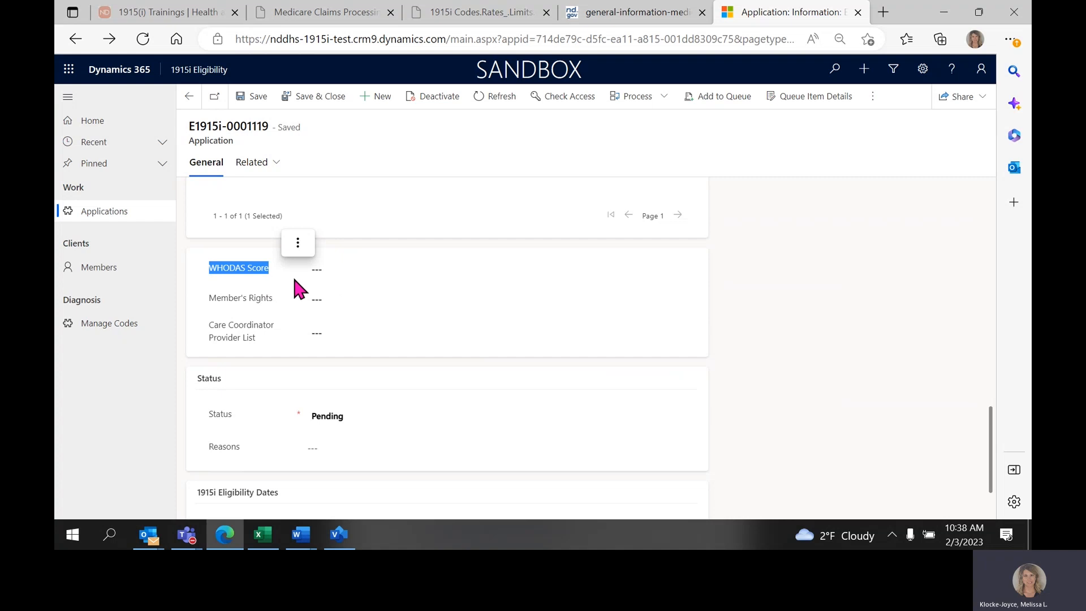
click(338, 269)
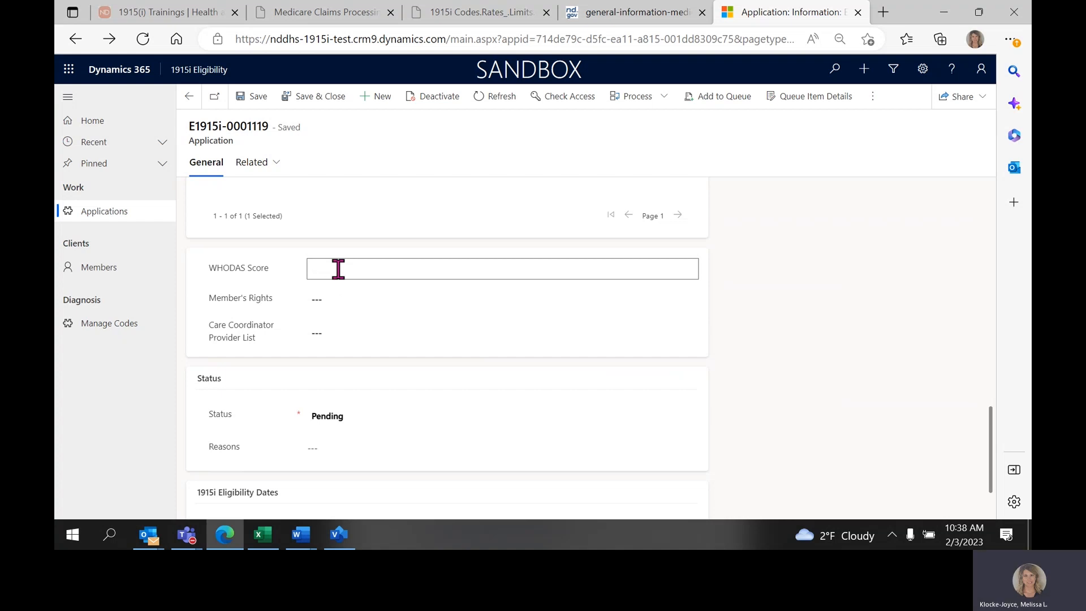
text(30)
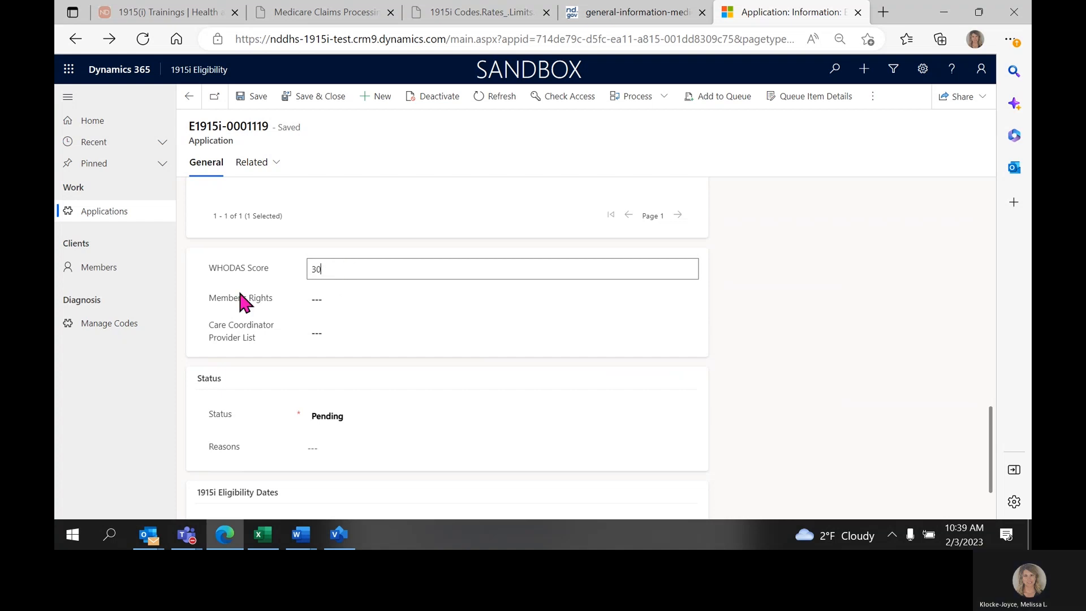
Set both Member's Rights and Care Coordinator Provider List to Yes.
drag(206, 297, 233, 301)
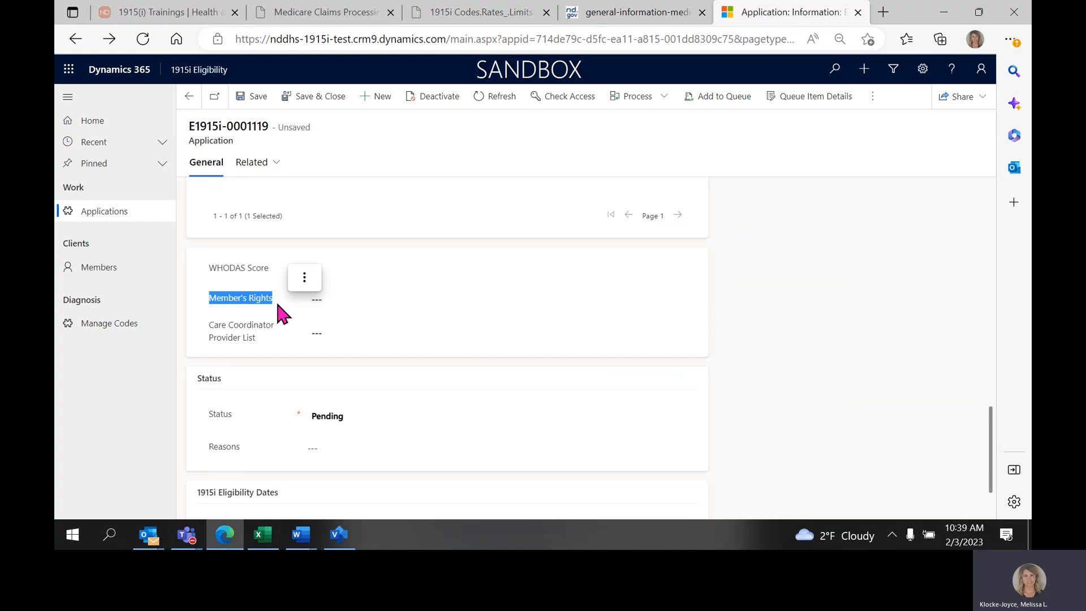
click(321, 299)
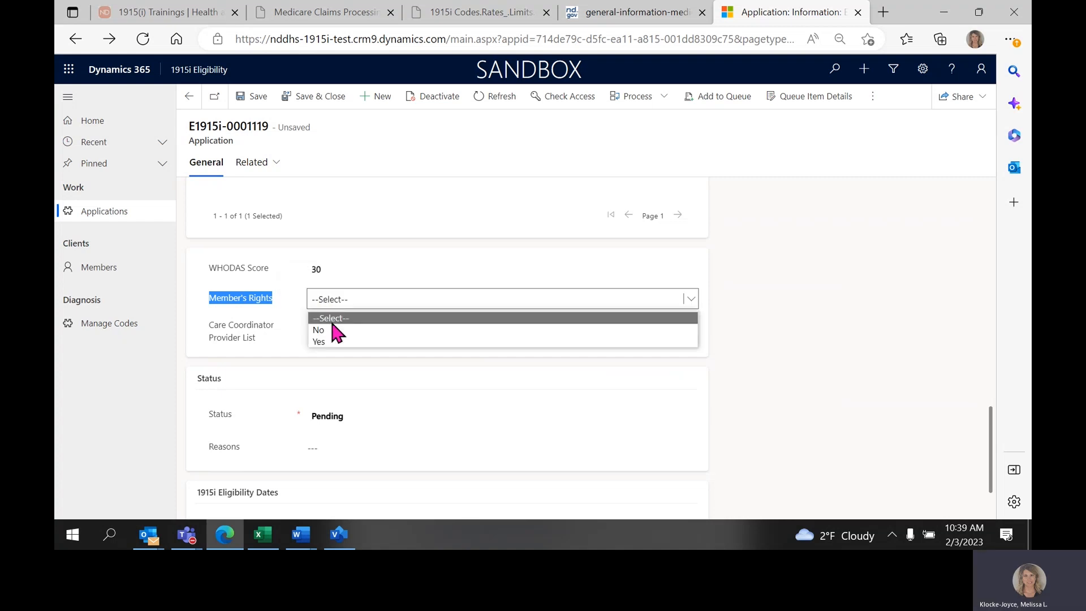
click(326, 342)
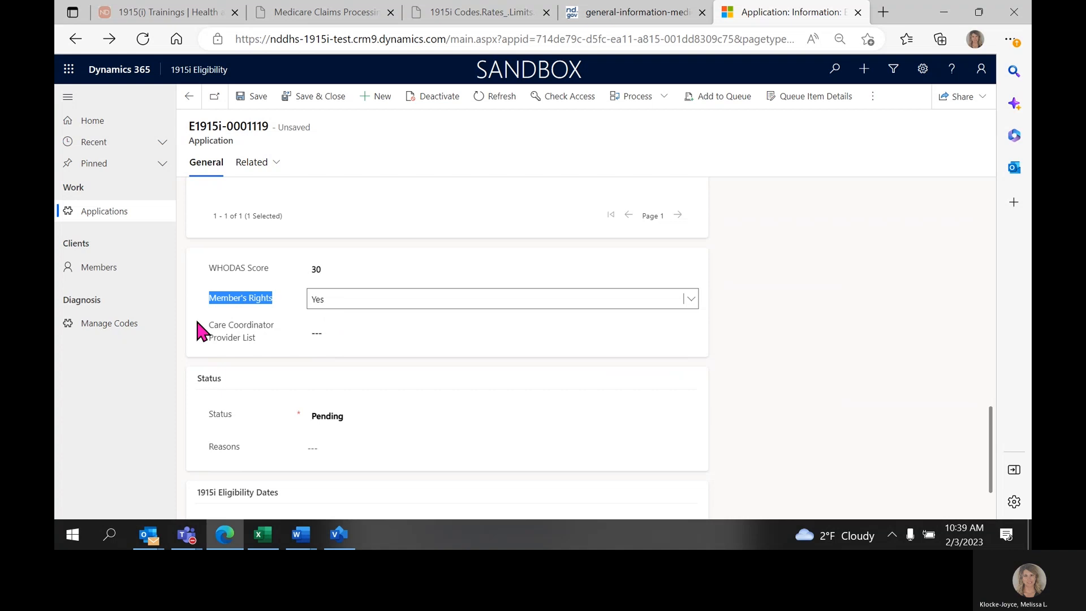
click(214, 328)
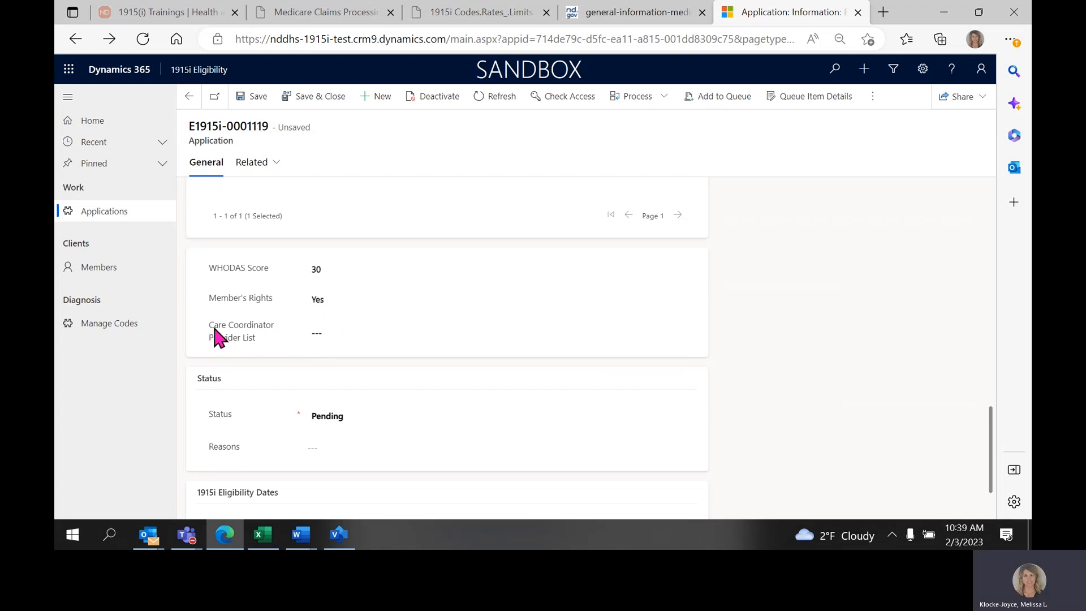
drag(262, 328, 275, 327)
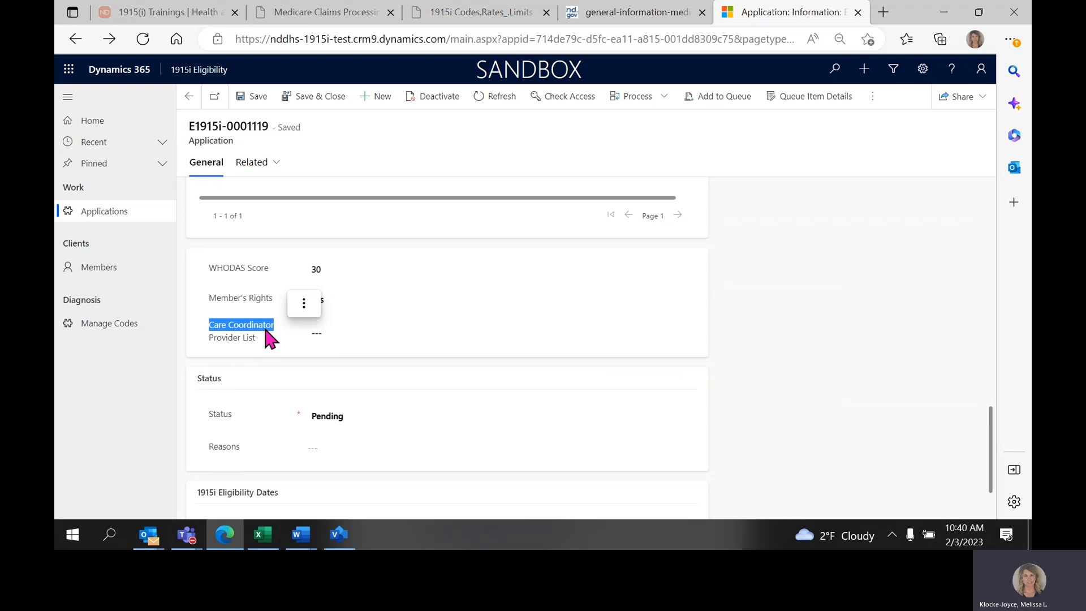
click(322, 333)
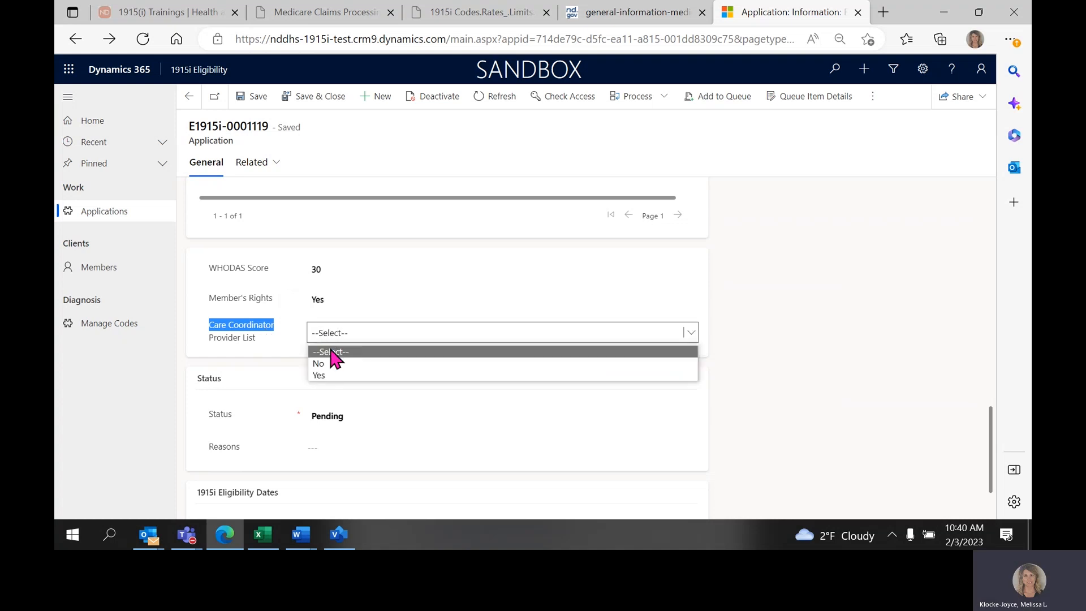
click(334, 372)
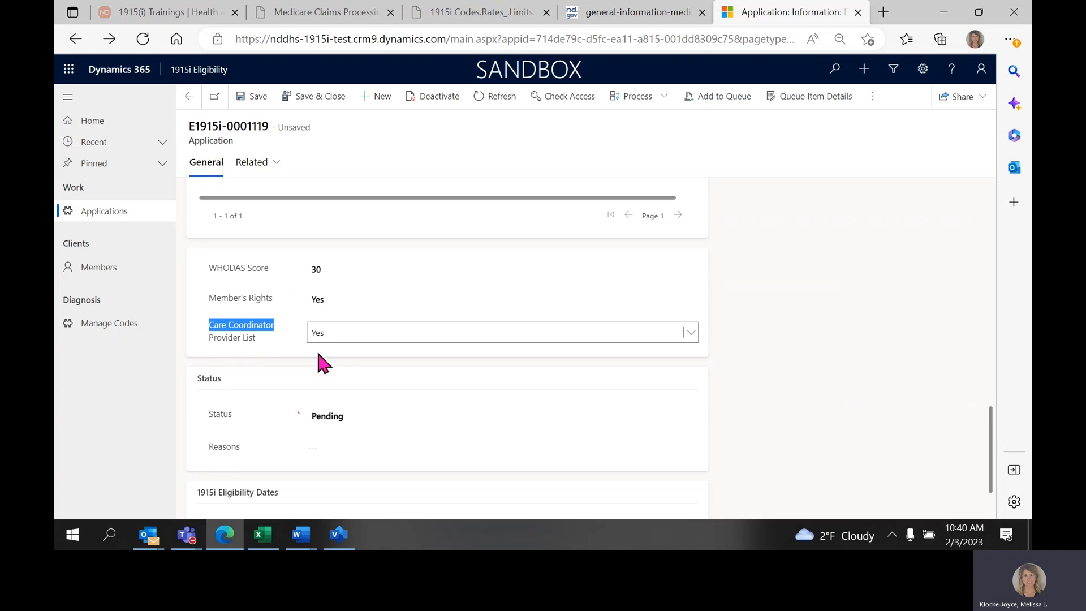
Set the application's Status to Denied.
click(200, 379)
drag(219, 382, 226, 382)
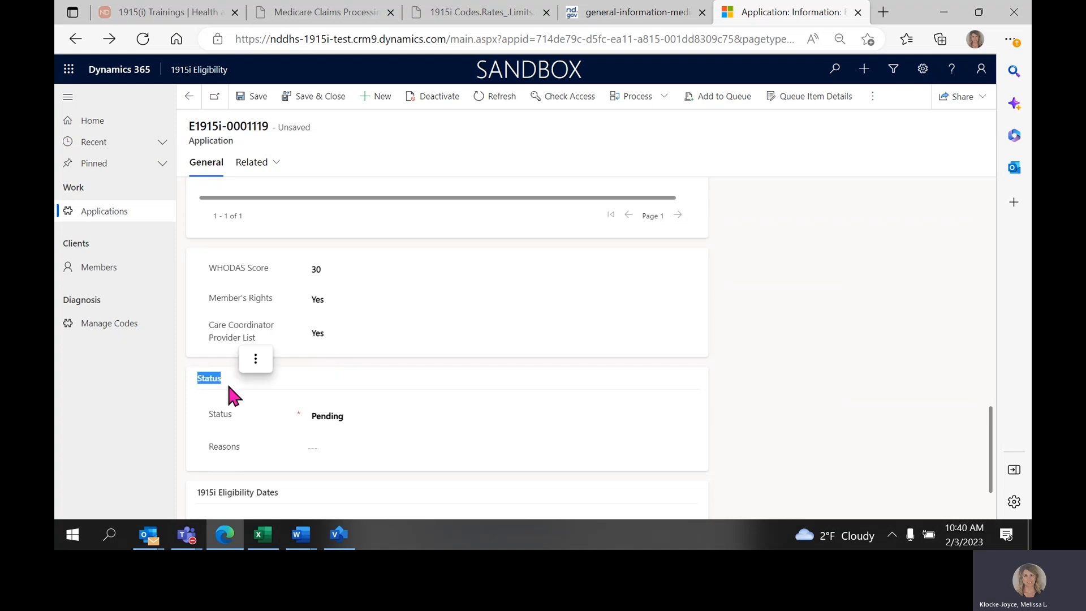
scroll(226, 382, down, 2)
click(389, 348)
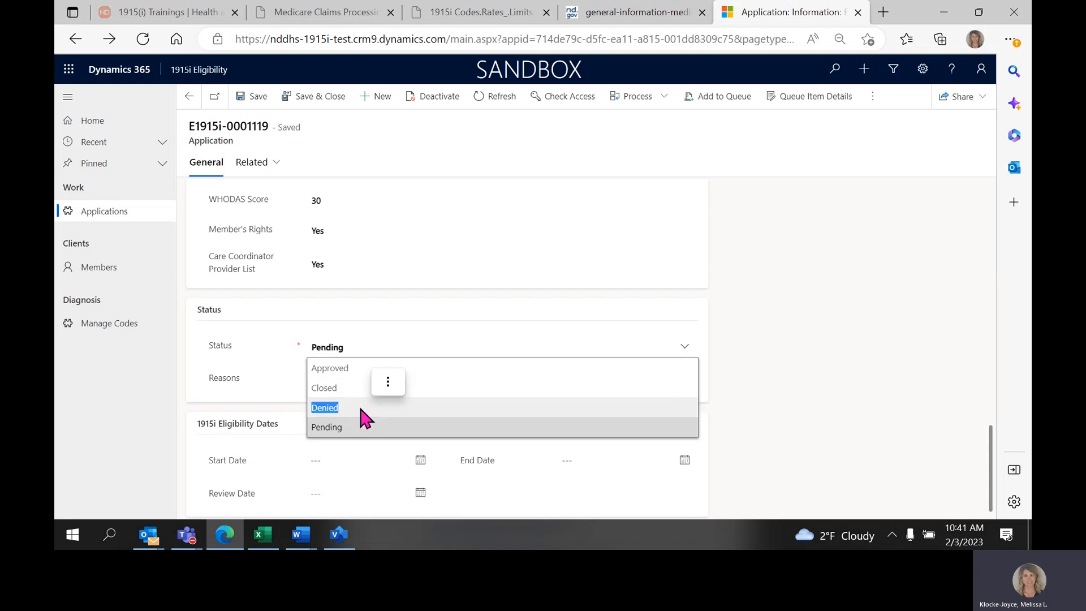
click(328, 408)
Examine the list of available denial reasons in the Reasons field, through to the last option.
double_click(232, 378)
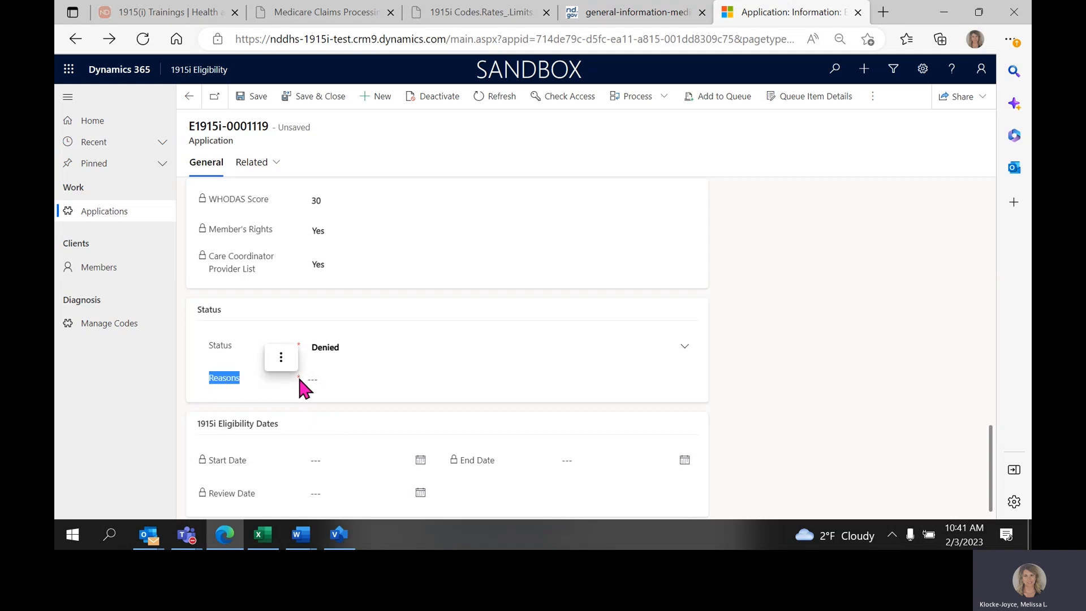
click(332, 380)
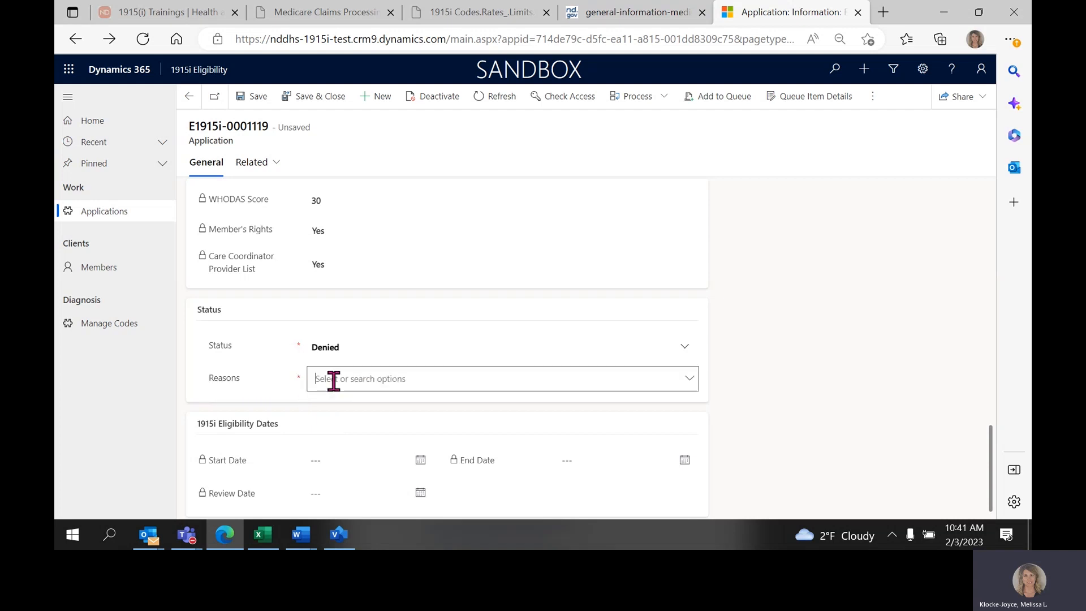
click(690, 387)
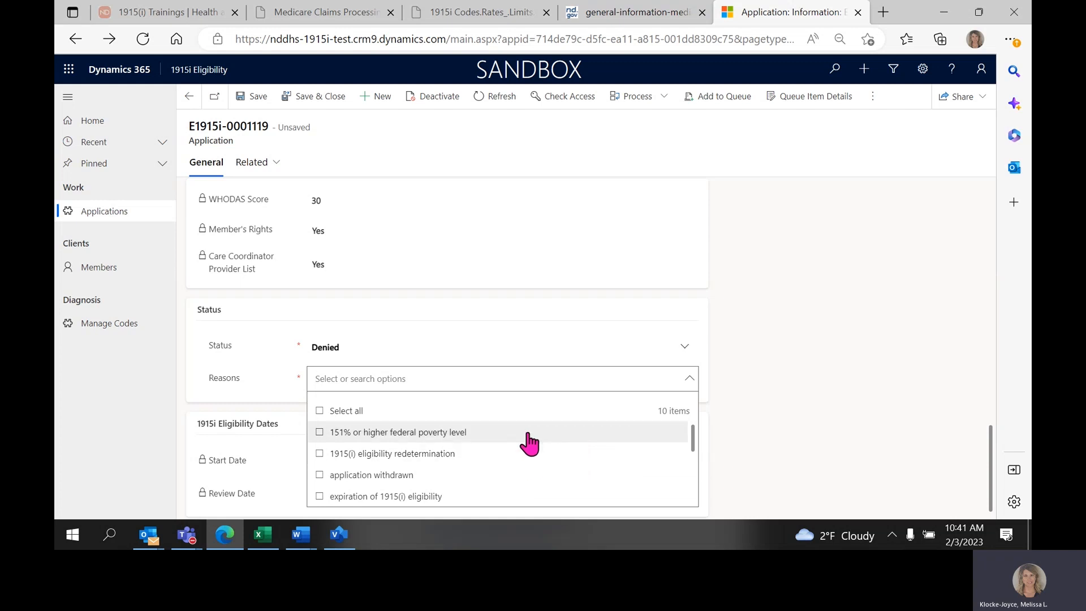
scroll(523, 487, down, 3)
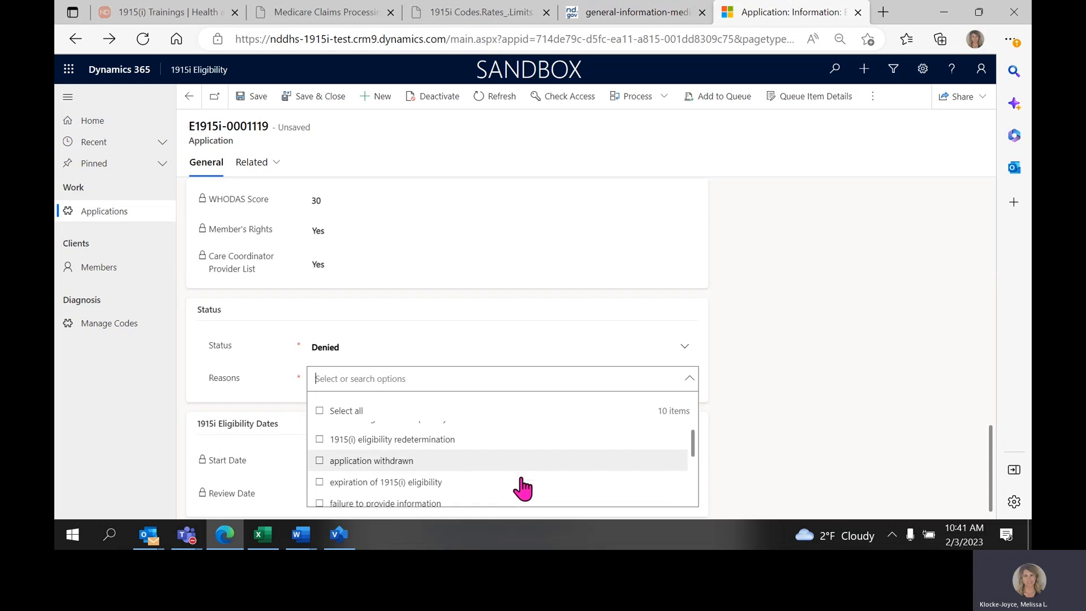
scroll(522, 487, down, 5)
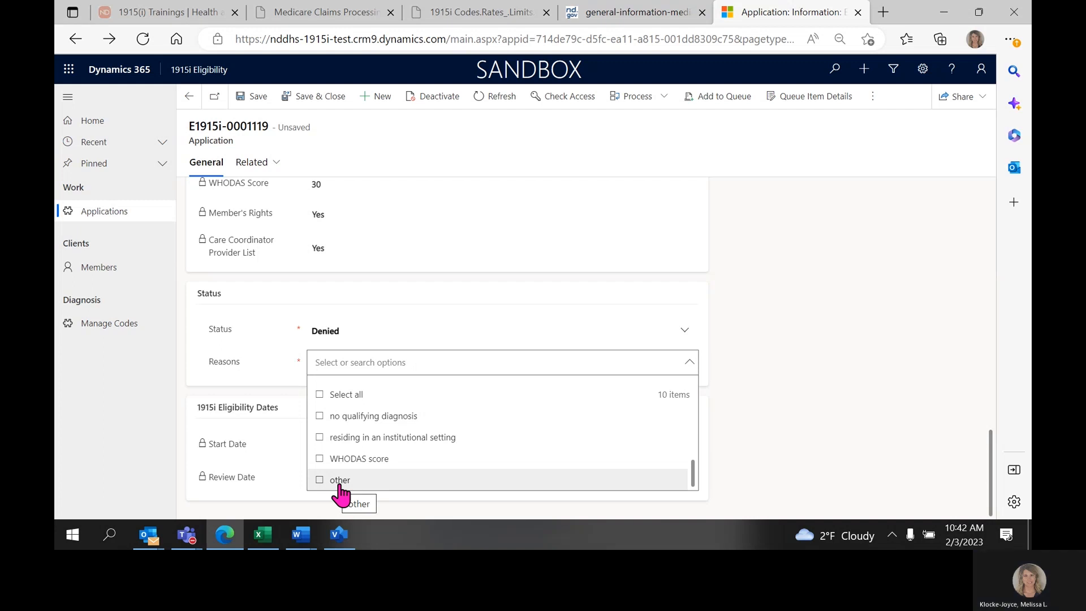
Set the application's Status to Approved and try to save the record.
click(371, 330)
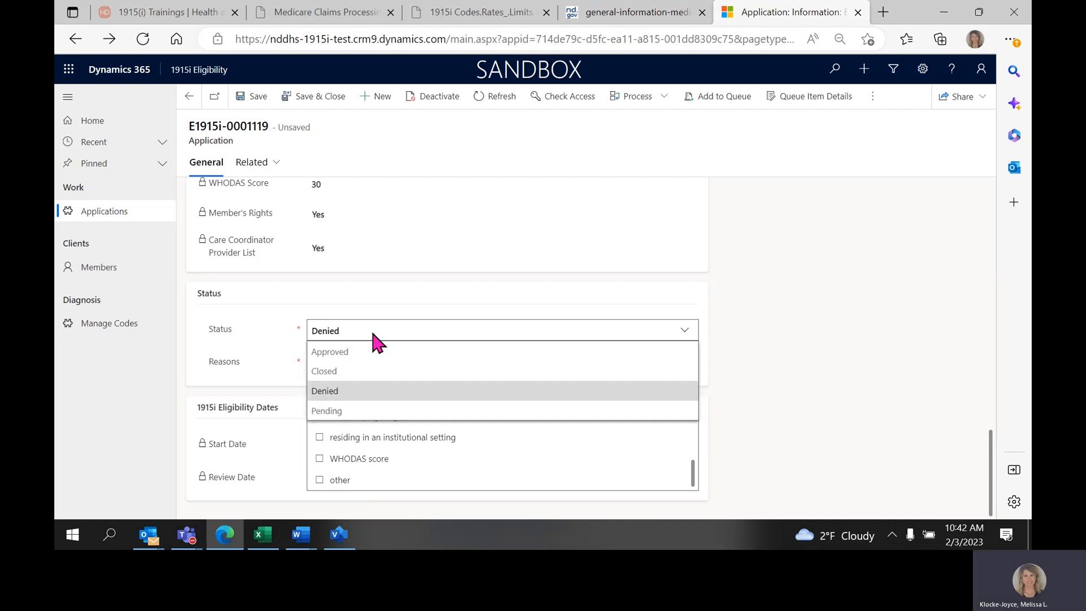
click(364, 353)
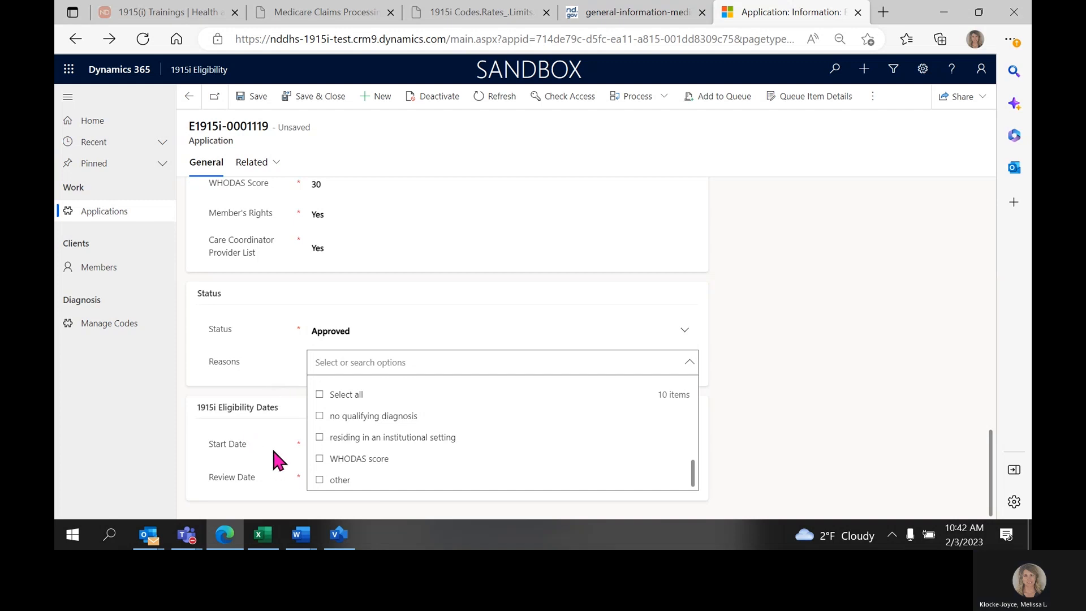
click(250, 105)
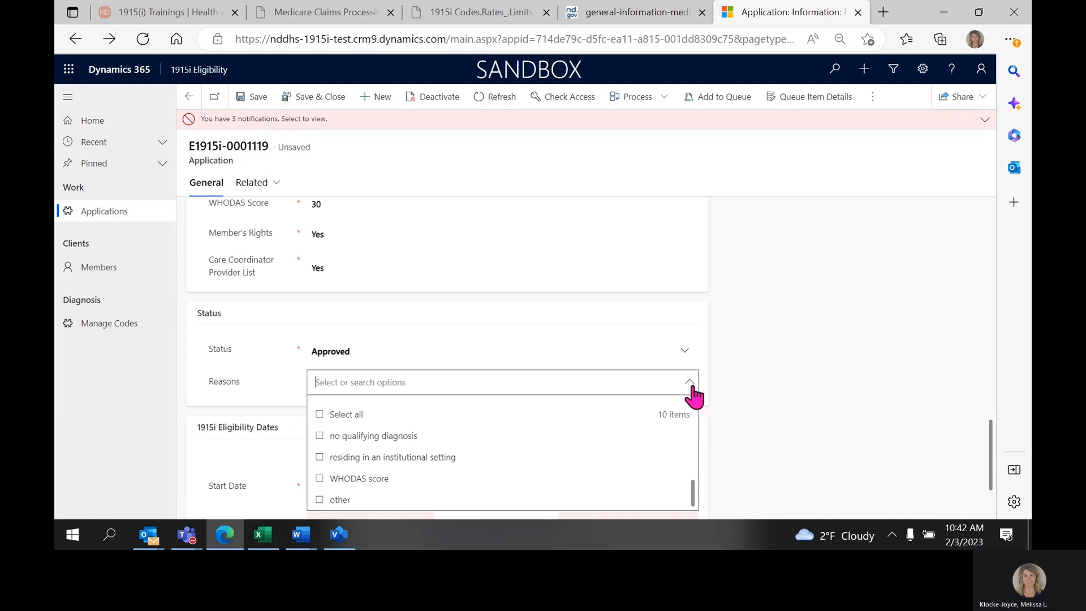
Select application withdrawn as a reason on the application, and remove that reason again.
drag(694, 493, 692, 379)
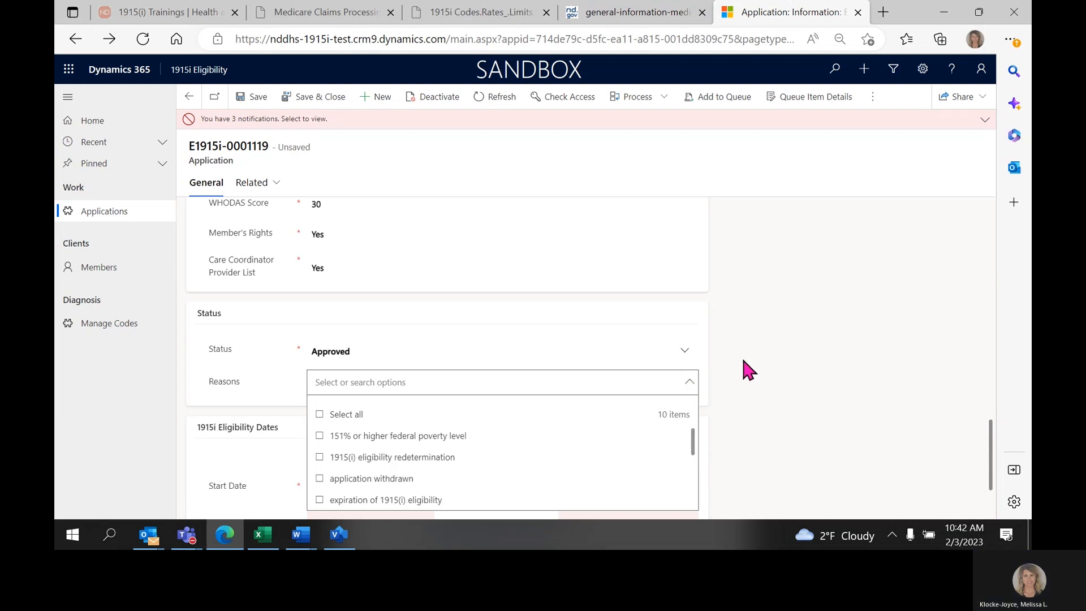
scroll(724, 374, down, 2)
click(328, 446)
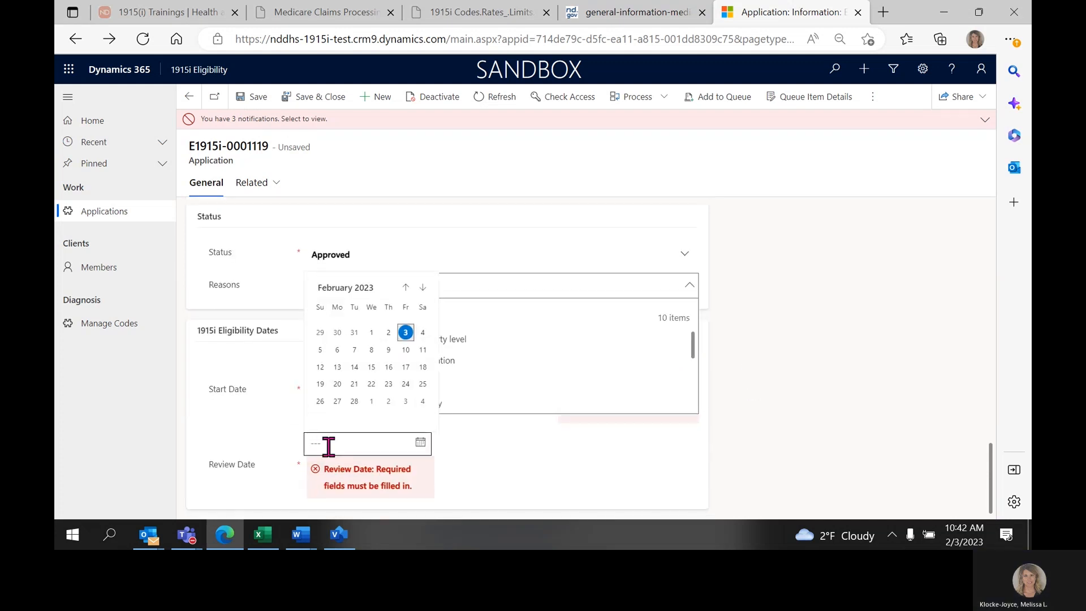
click(276, 444)
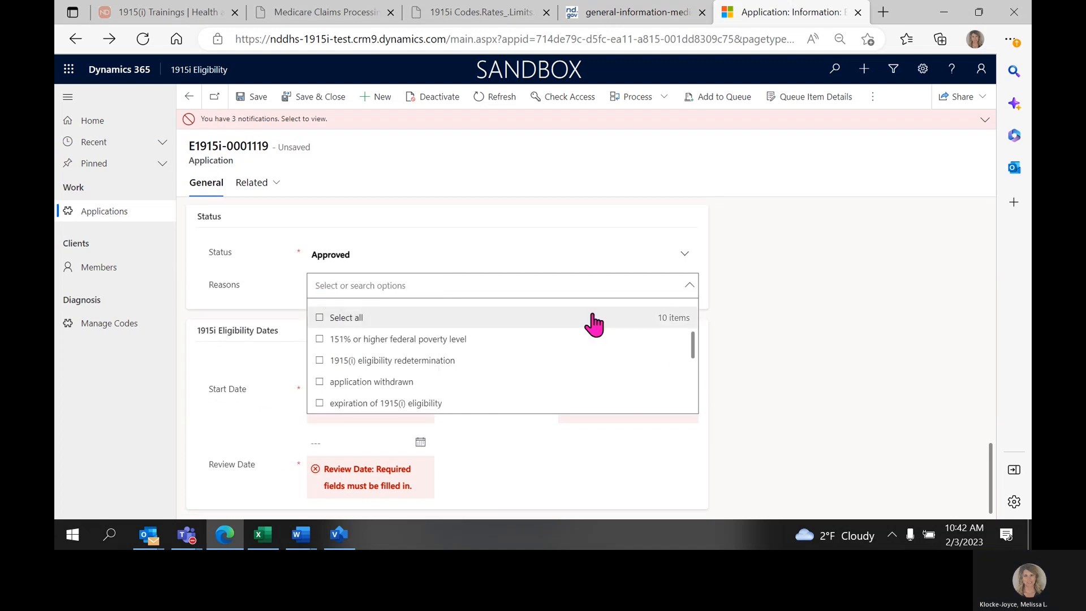
scroll(404, 351, down, 1)
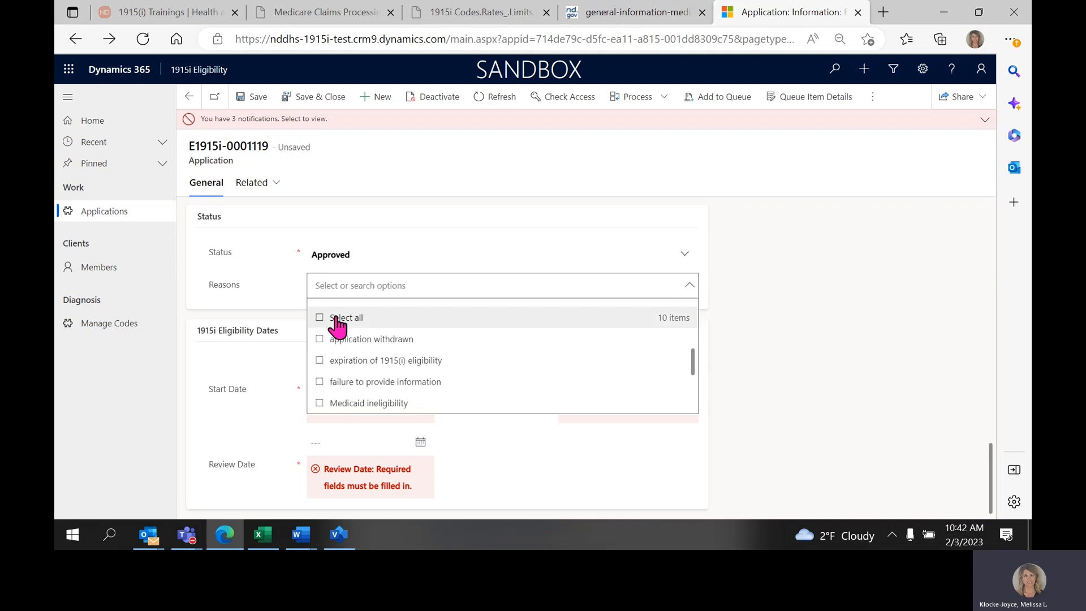
click(320, 340)
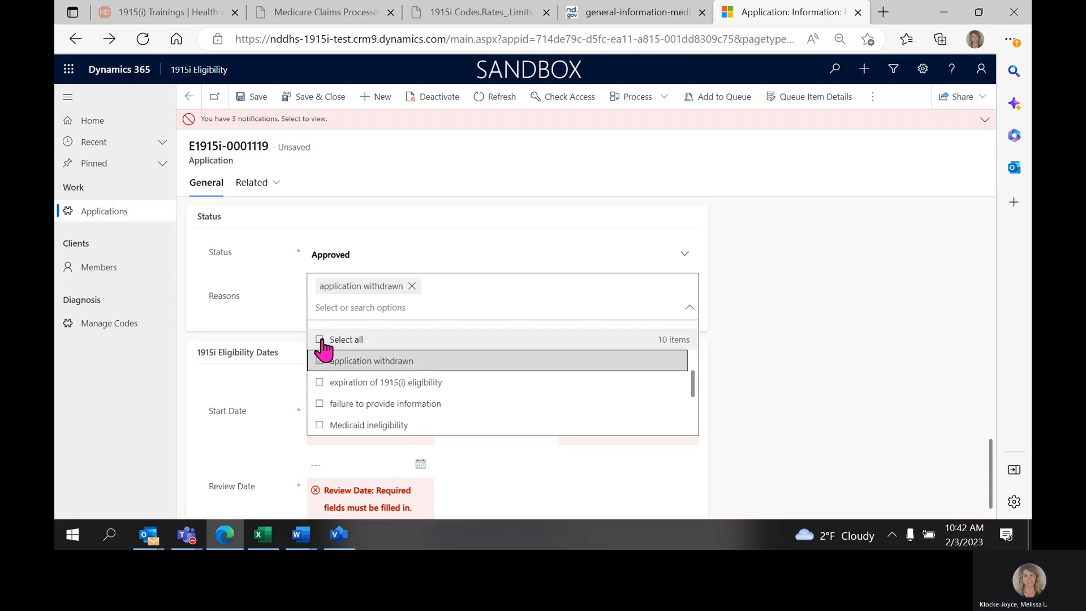
click(412, 286)
Reselect Approved as the Status and try to save and close the application.
click(371, 255)
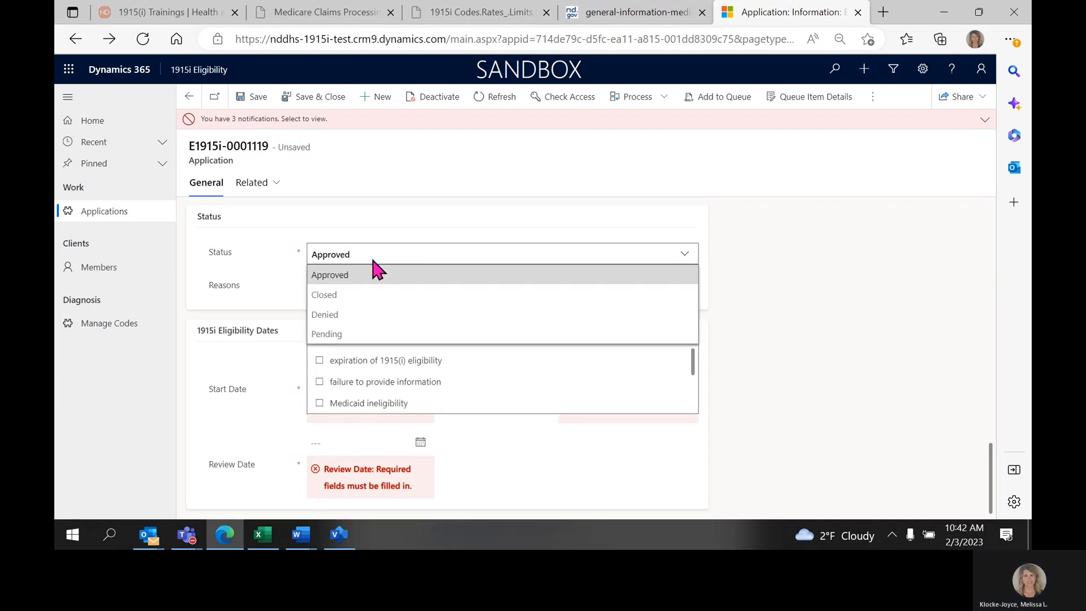
click(364, 287)
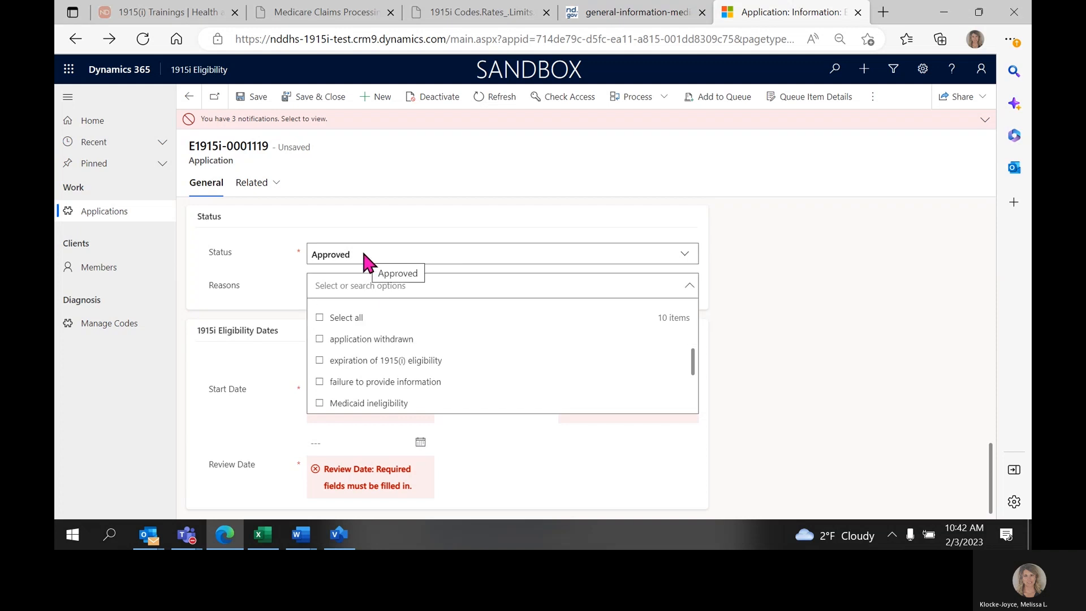
click(303, 101)
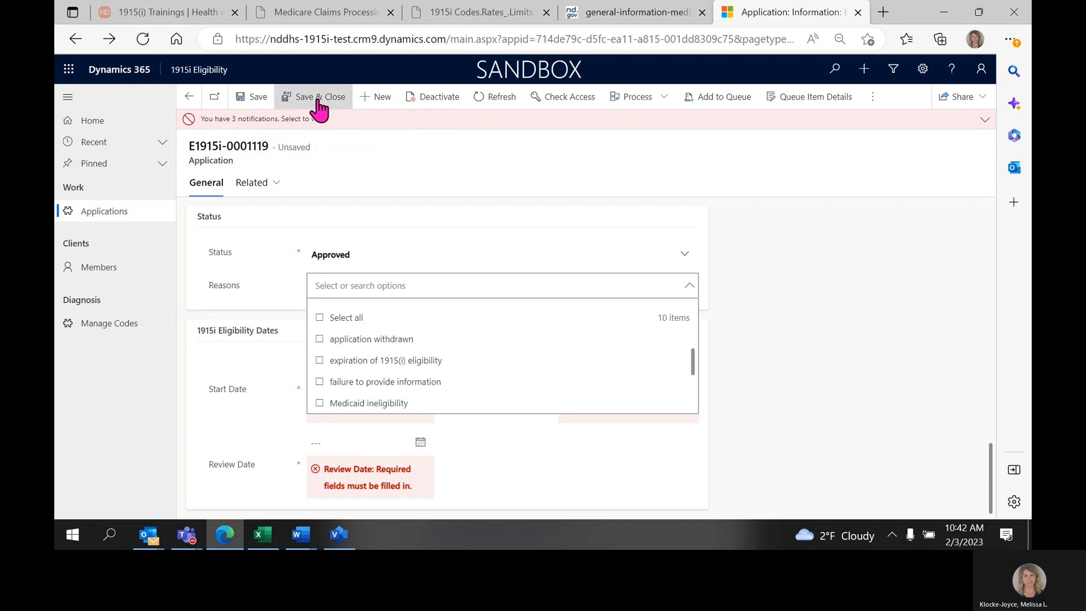
Examine the 1915i Eligibility Dates section, including the required Start Date and Review Date fields.
scroll(691, 405, down, 1)
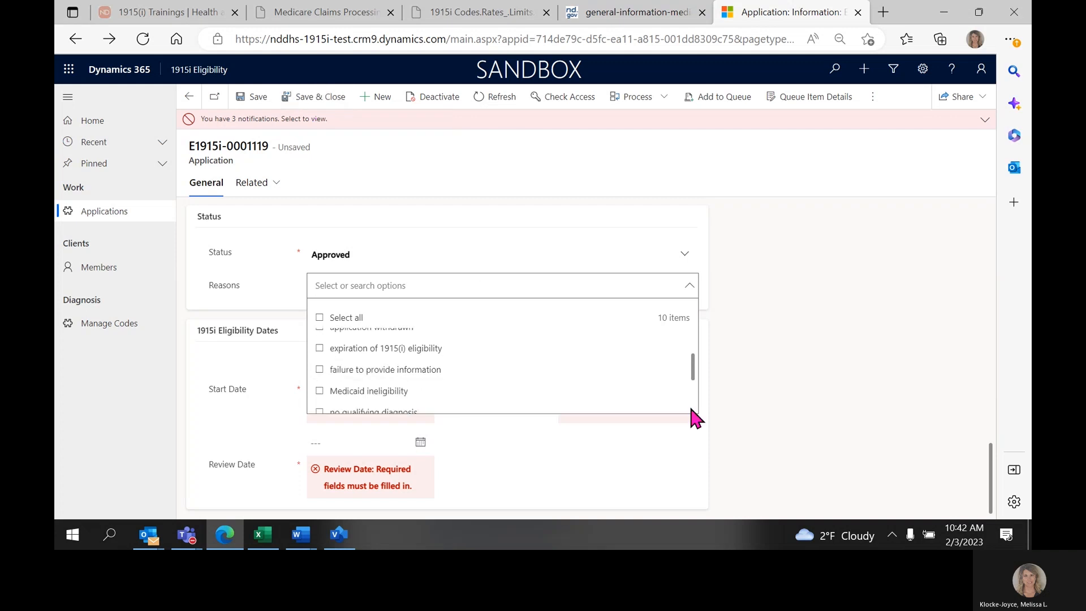
scroll(690, 405, up, 1)
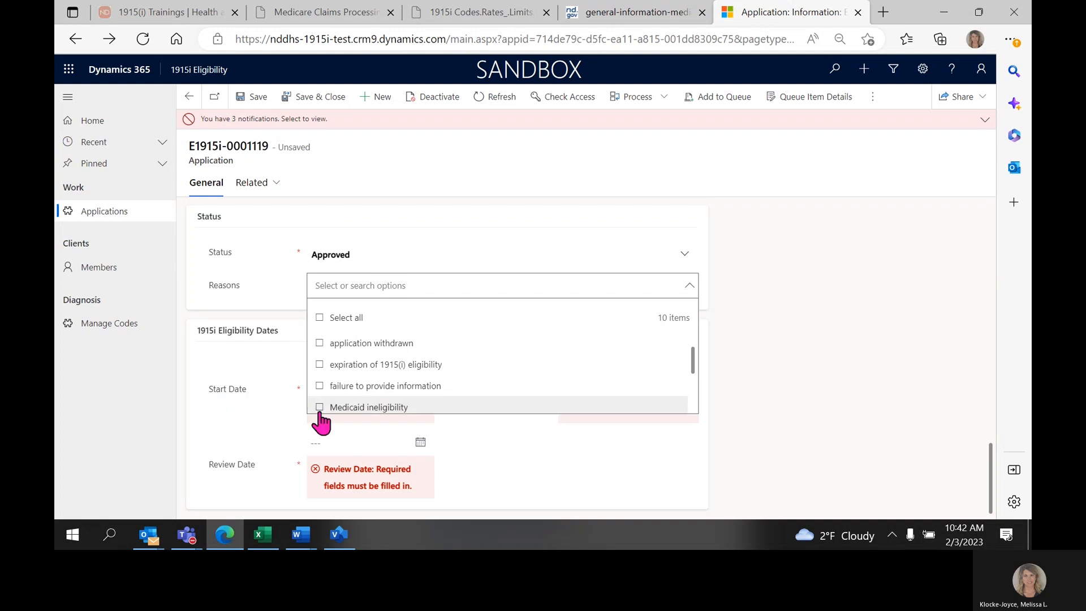
drag(554, 413, 536, 426)
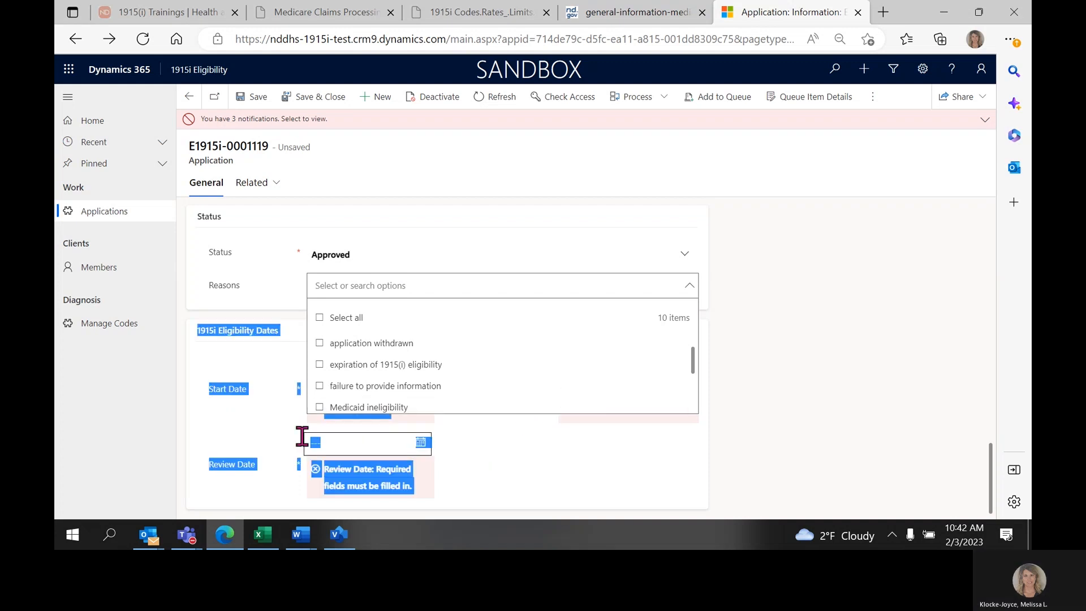
click(182, 334)
drag(203, 332, 263, 334)
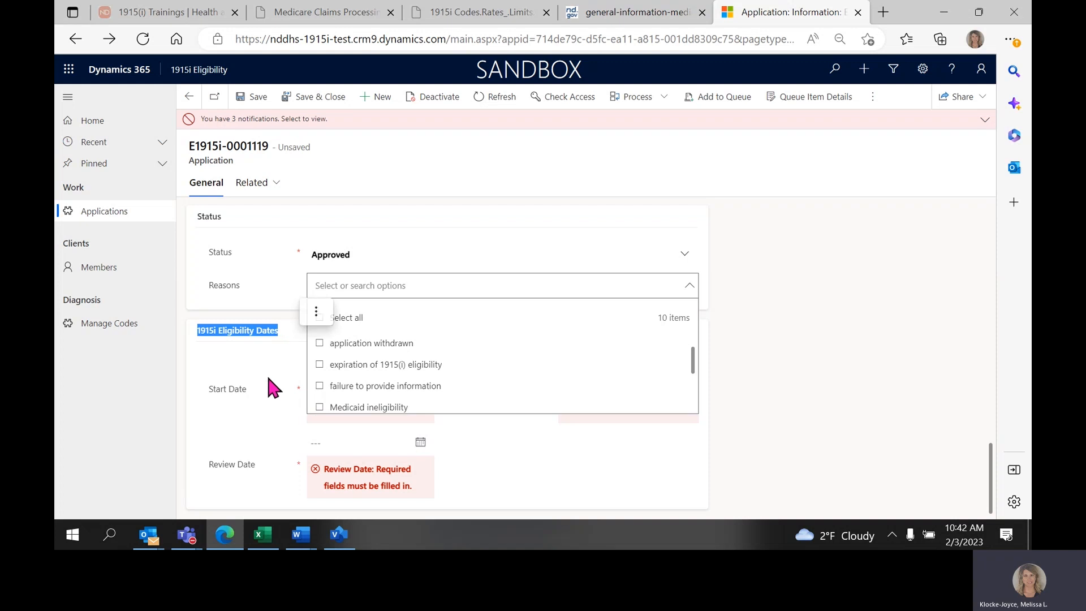
scroll(249, 416, up, 1)
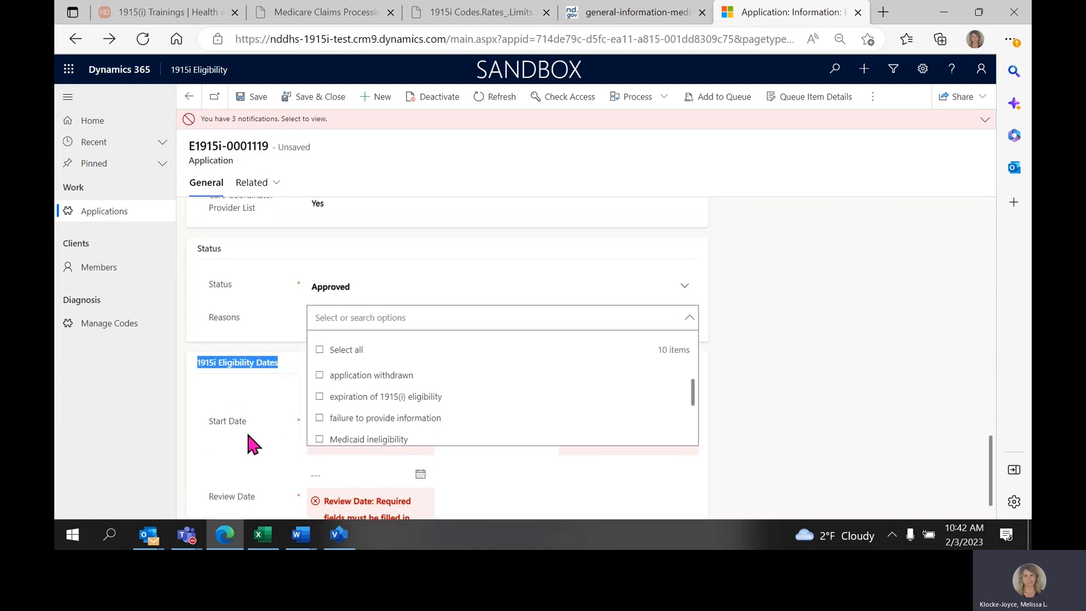
drag(209, 424, 249, 428)
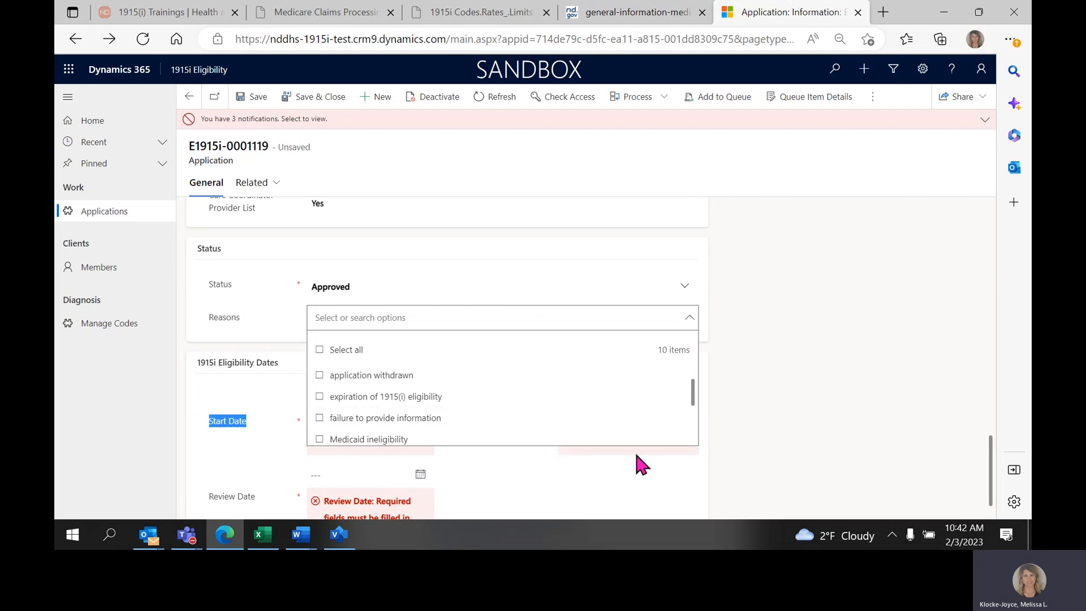
scroll(622, 457, down, 1)
drag(205, 457, 257, 462)
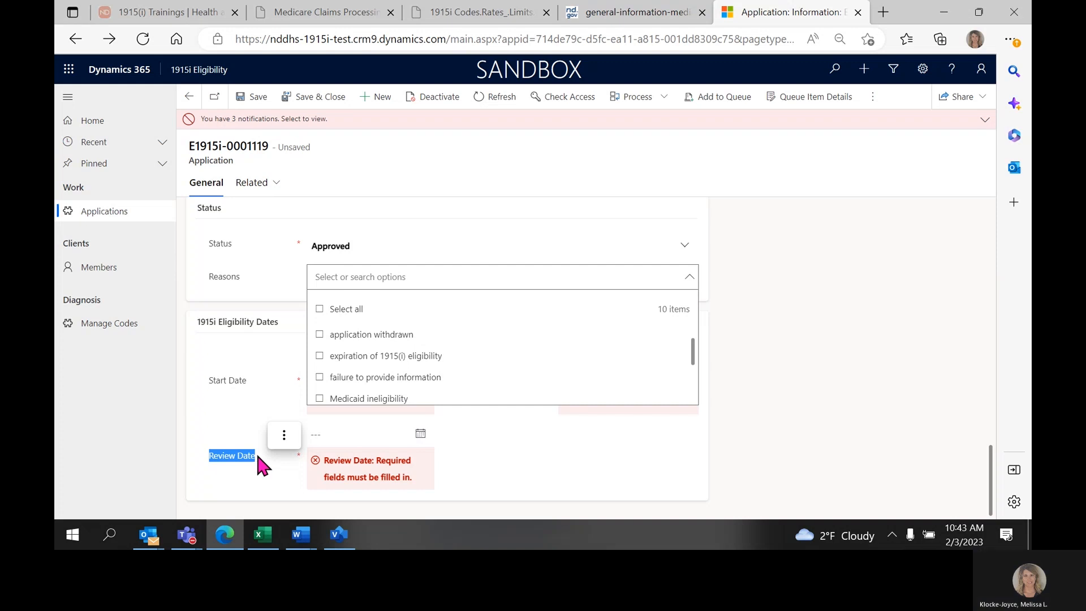
click(616, 415)
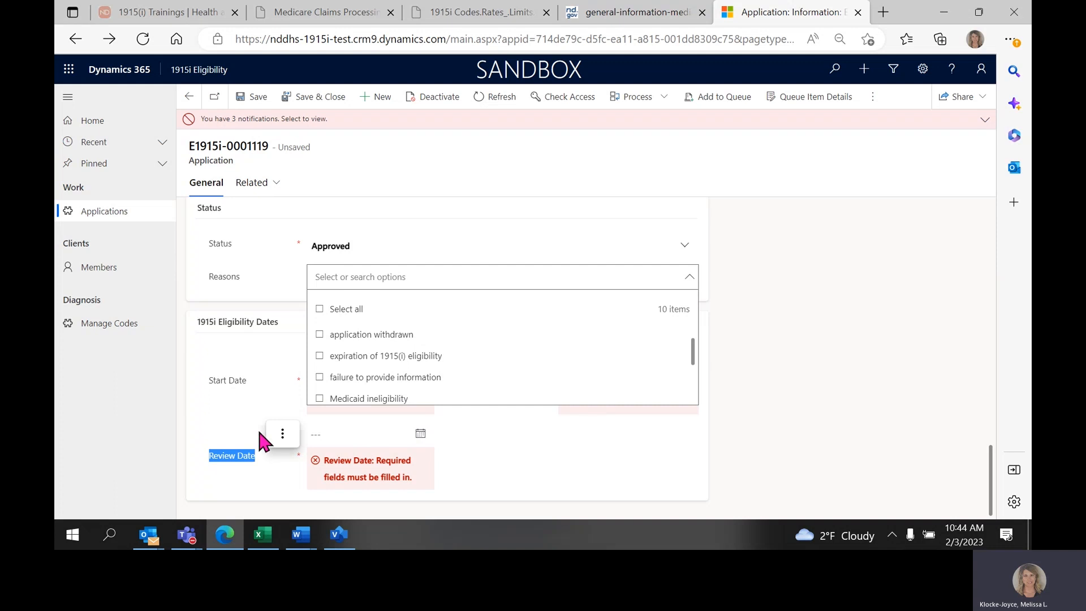
Look through the Reasons options and collapse the list without choosing any.
scroll(260, 395, up, 1)
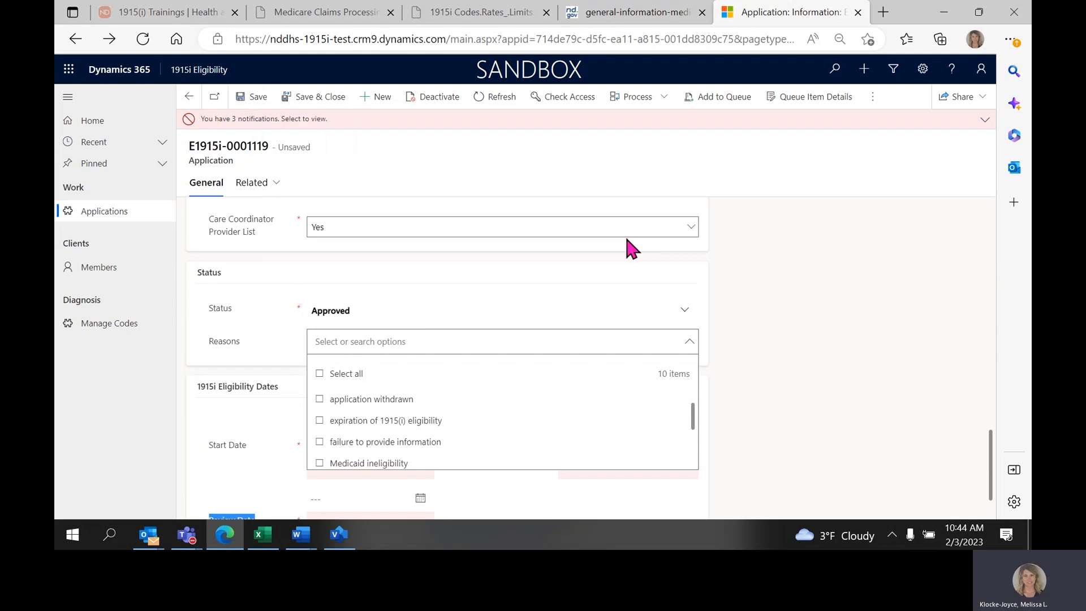
scroll(691, 412, up, 2)
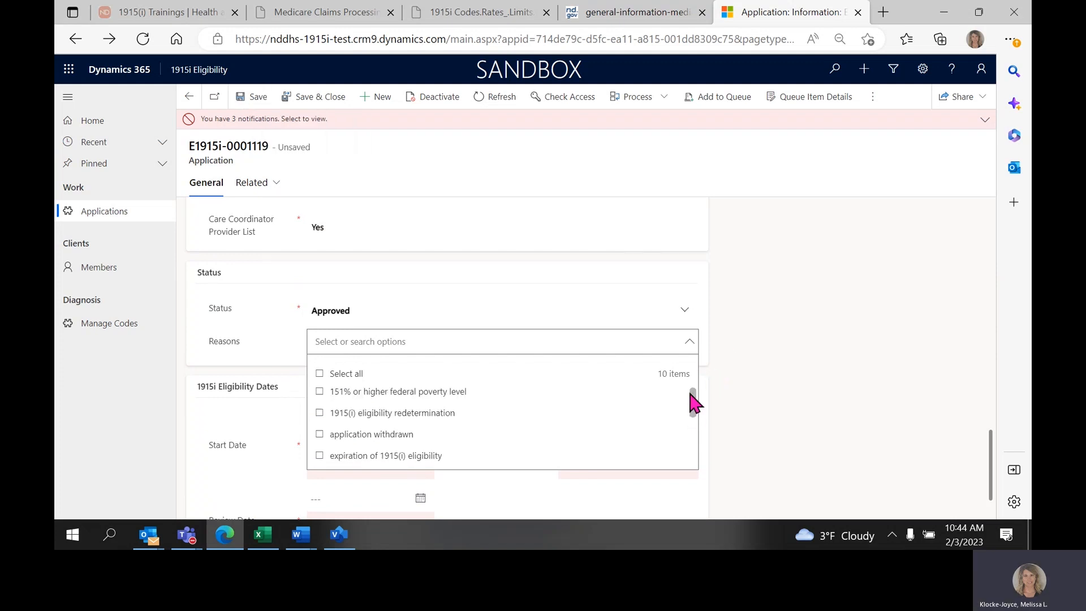
scroll(723, 364, down, 1)
scroll(725, 365, down, 1)
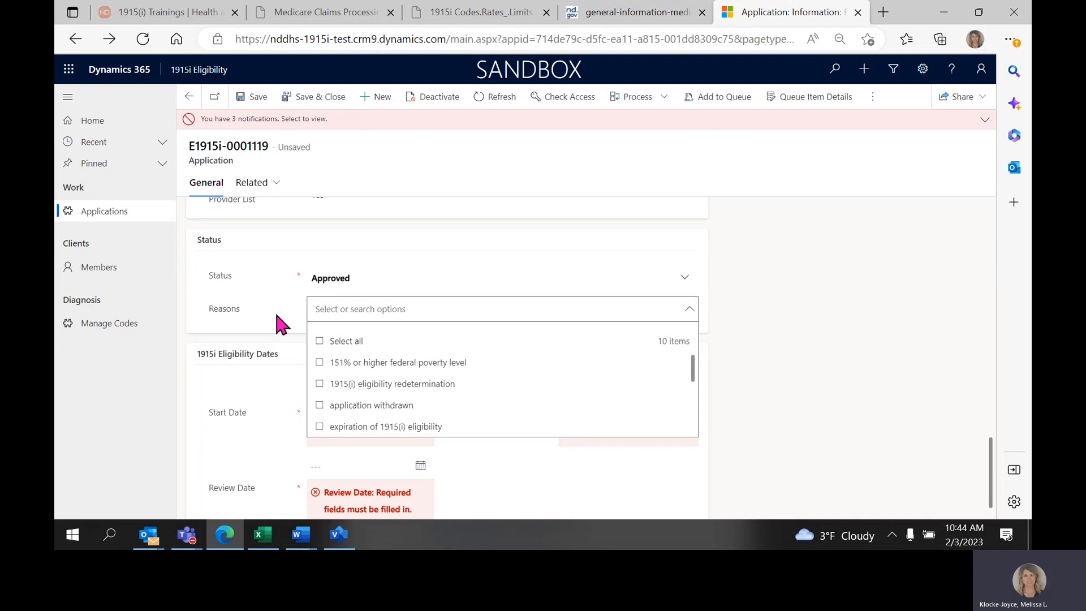
click(690, 311)
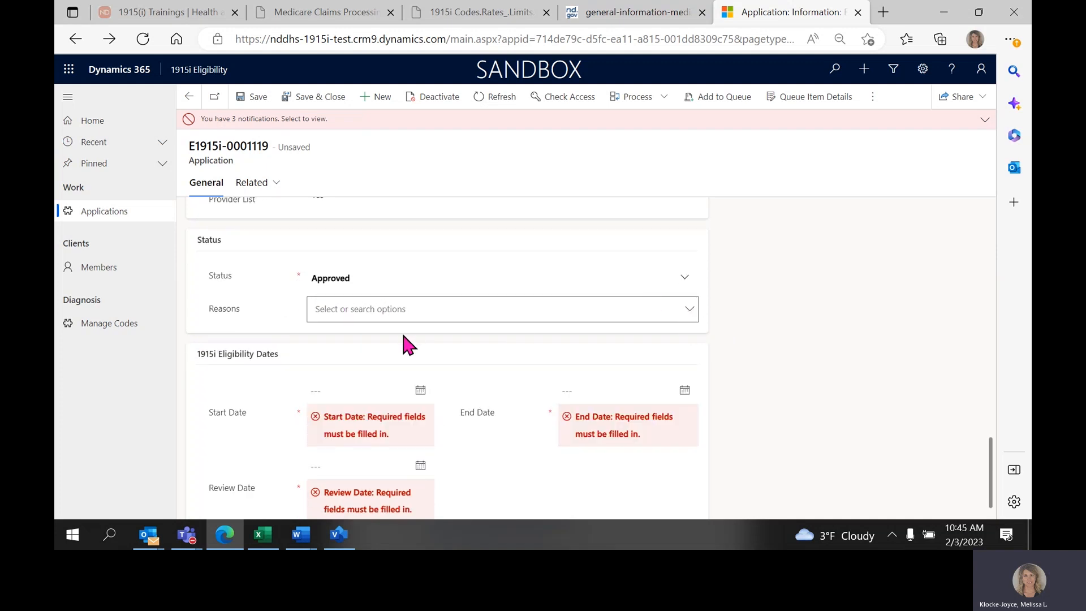
Set the 1915i eligibility Start Date to 2/1/2023 and the End Date to 1/31/2024.
scroll(371, 396, down, 2)
click(344, 358)
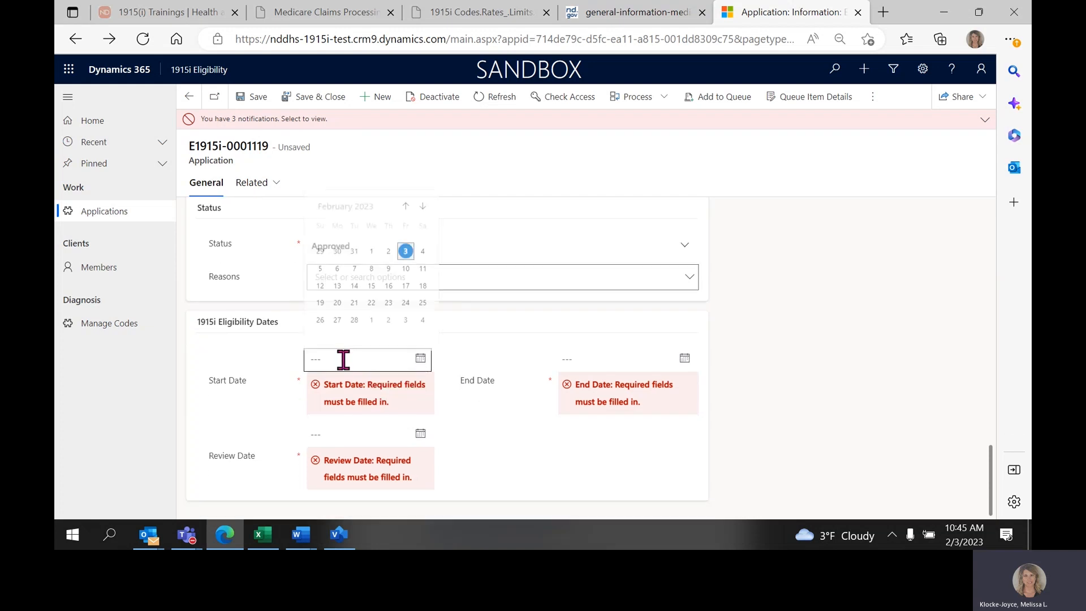
click(371, 249)
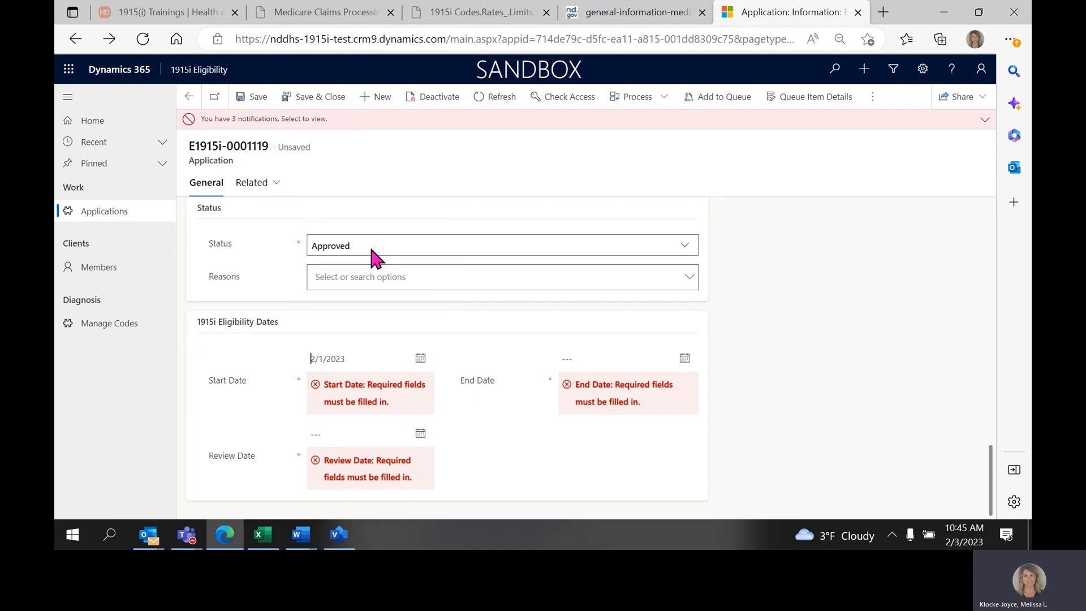
click(575, 399)
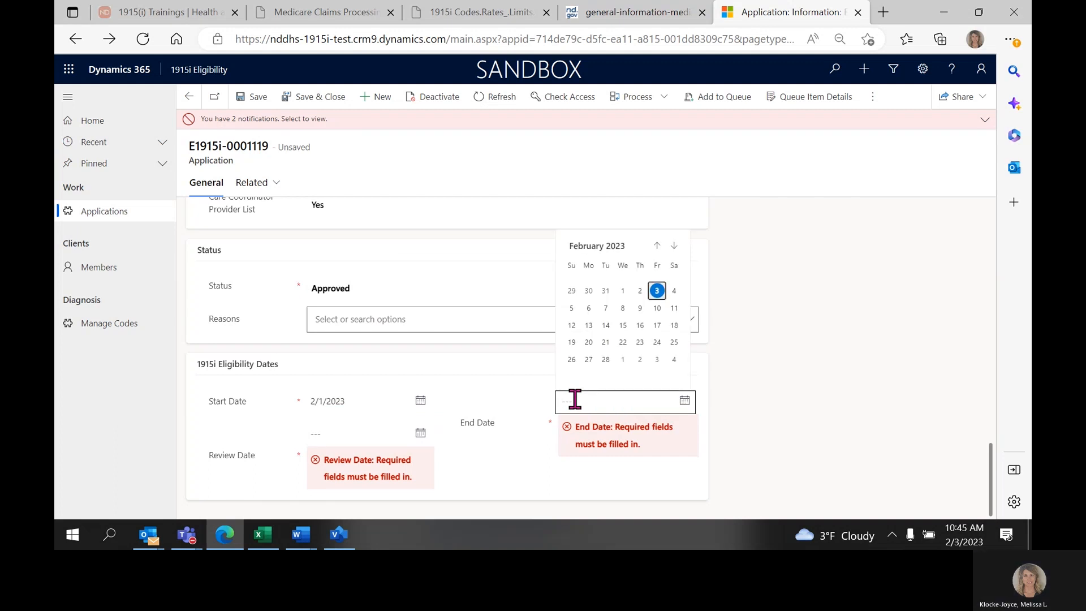
click(574, 399)
text(1/)
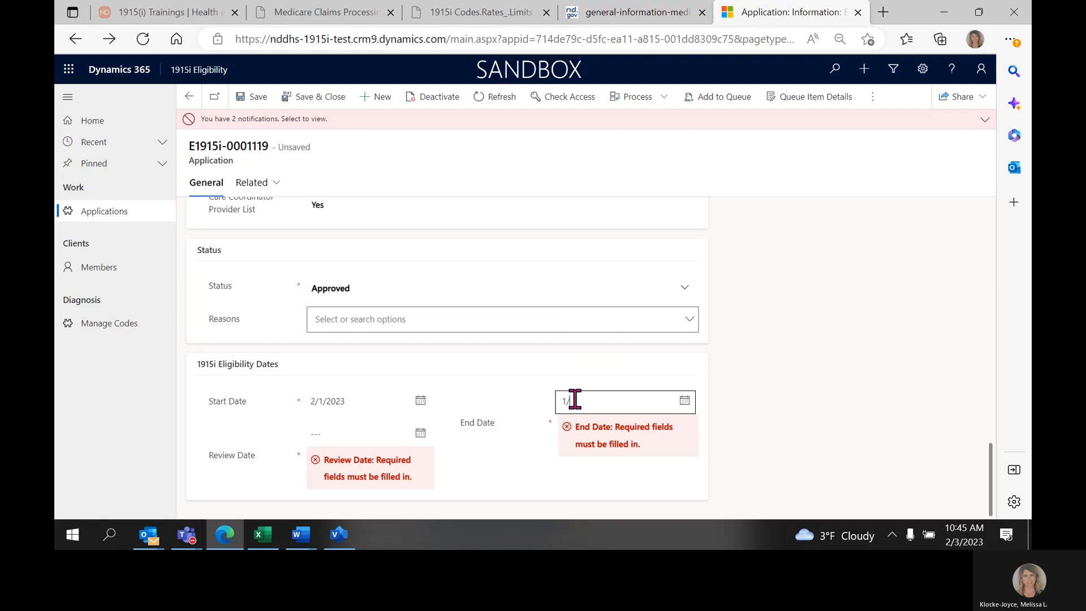
text(31/2024)
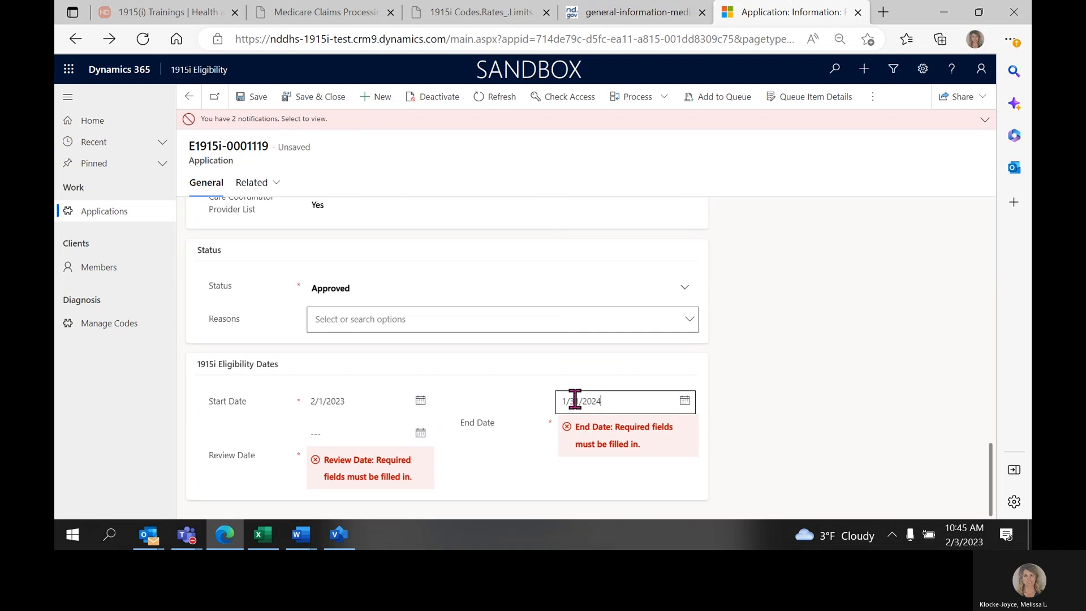
Set the 1915i eligibility Review Date to 1/31/2024 and save the application.
click(338, 436)
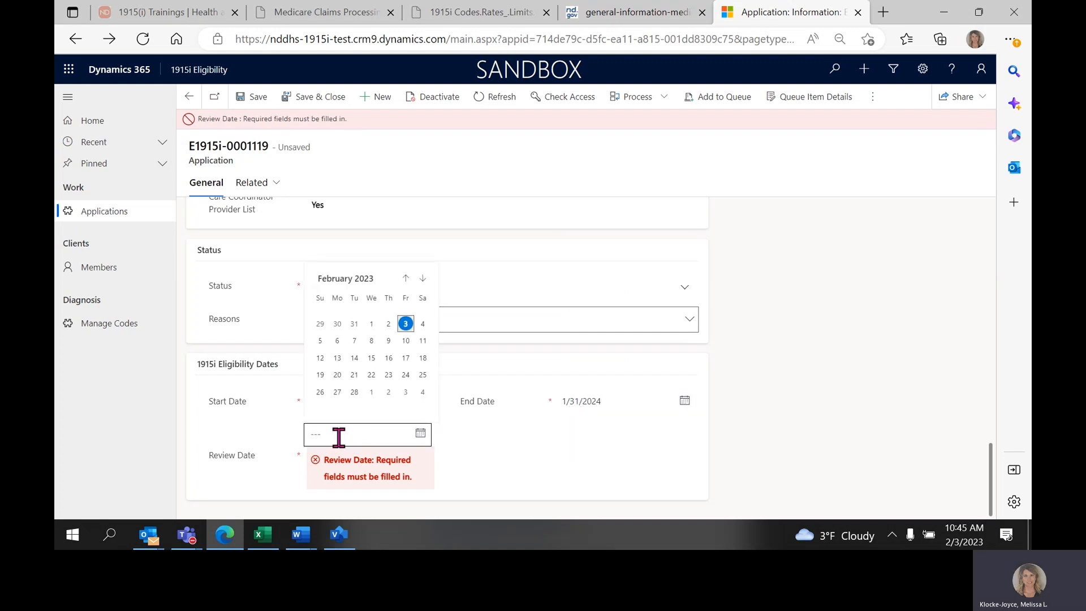
text(1)
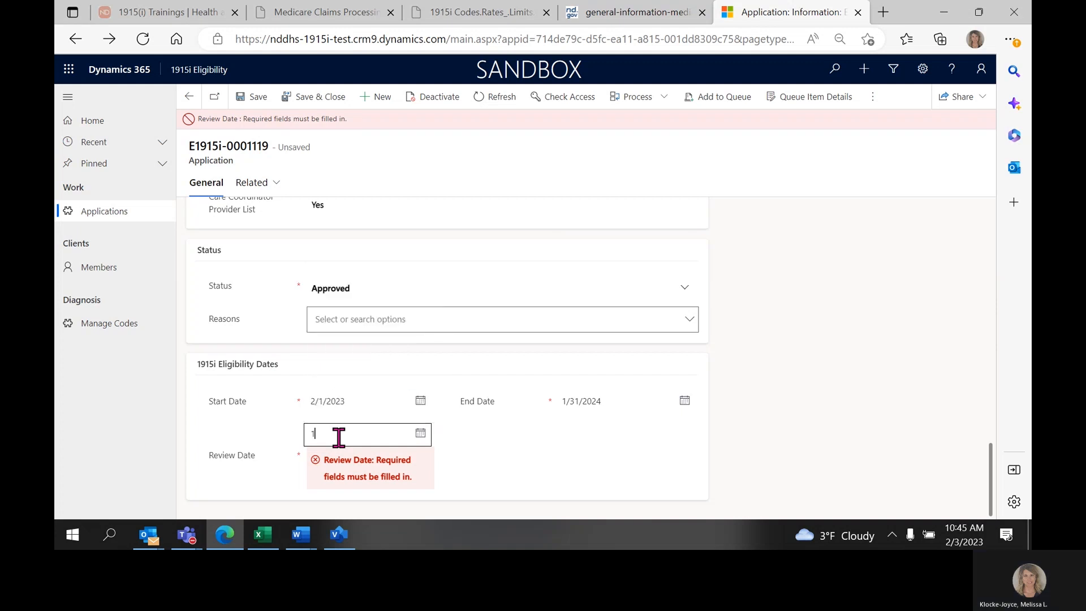
text(/31/2024)
click(253, 104)
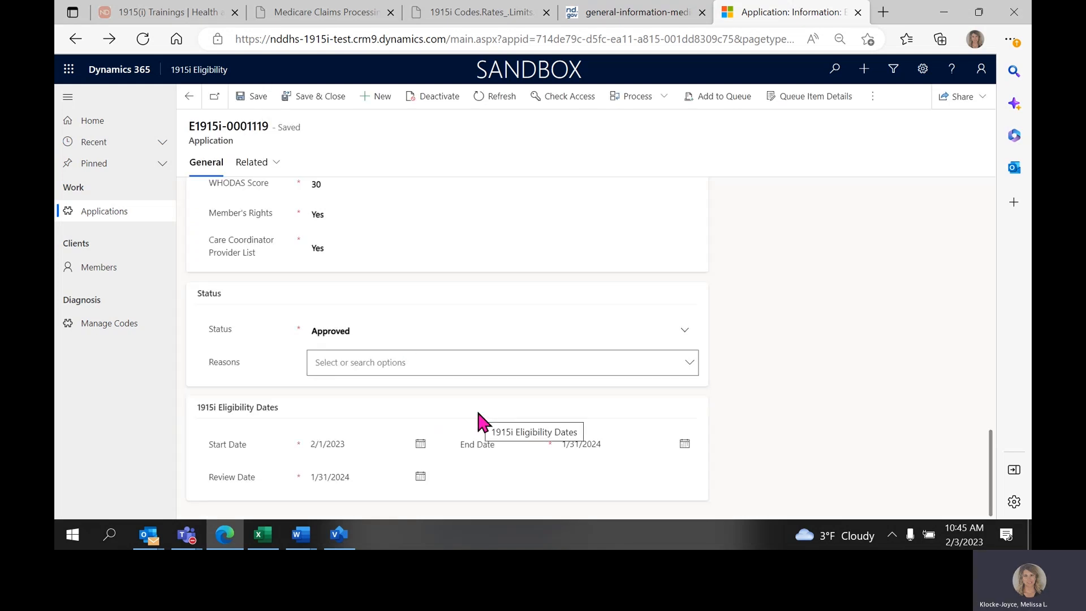
Add a timeline note titled "test" with no body text under the application's Notes & Attachments.
scroll(667, 396, up, 3)
drag(991, 385, 1006, 193)
drag(728, 197, 816, 196)
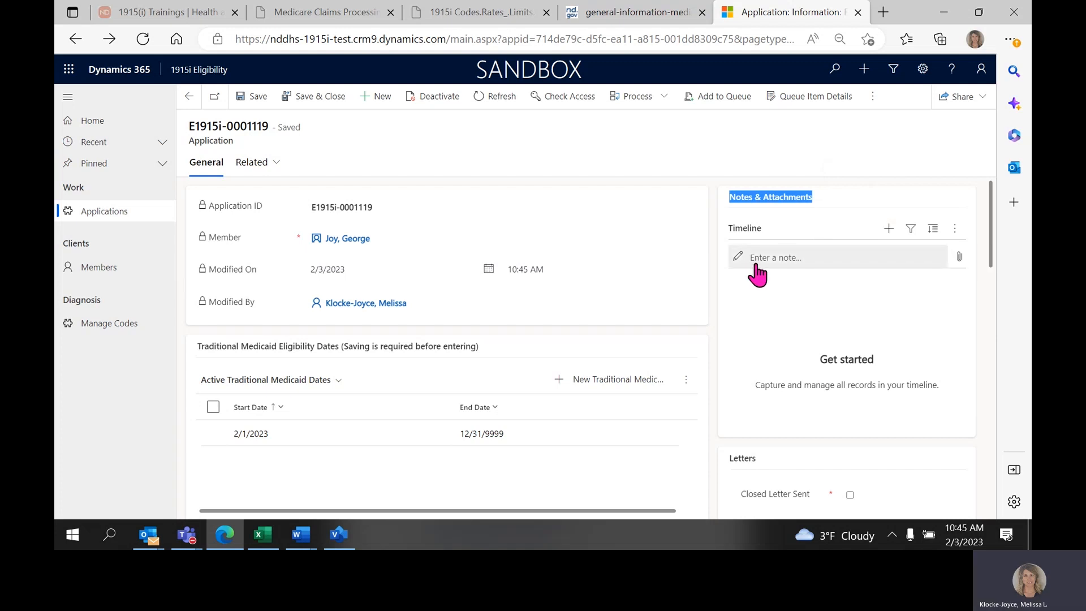
click(784, 257)
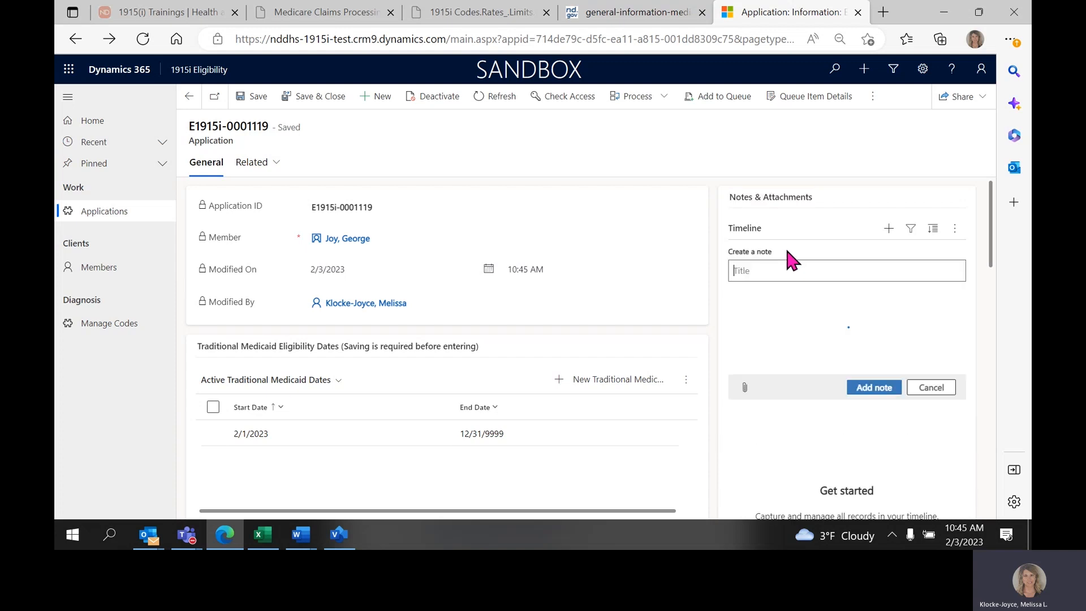
text(test)
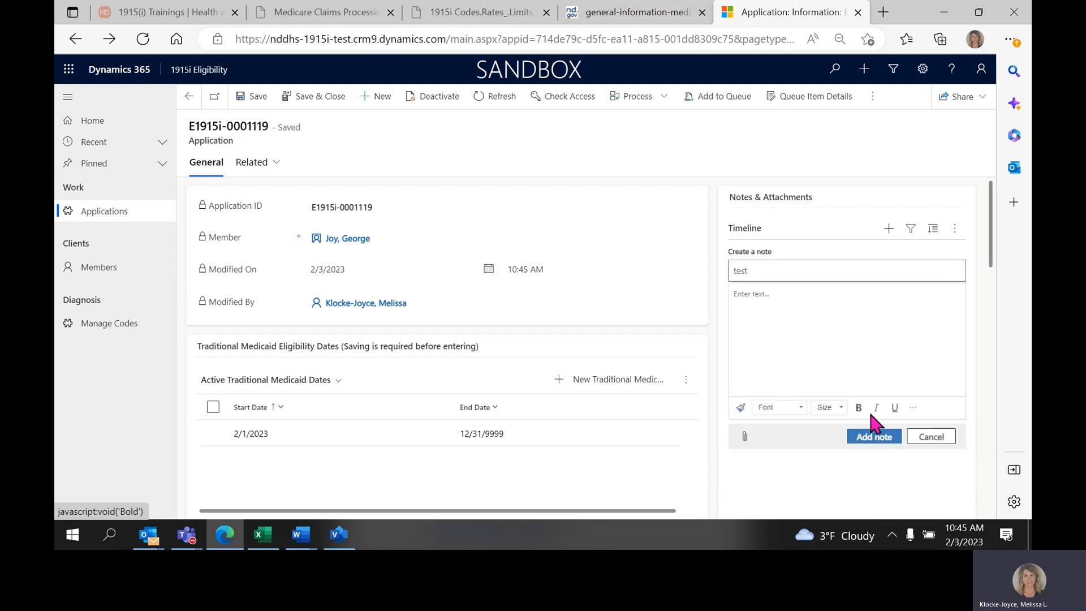
click(745, 305)
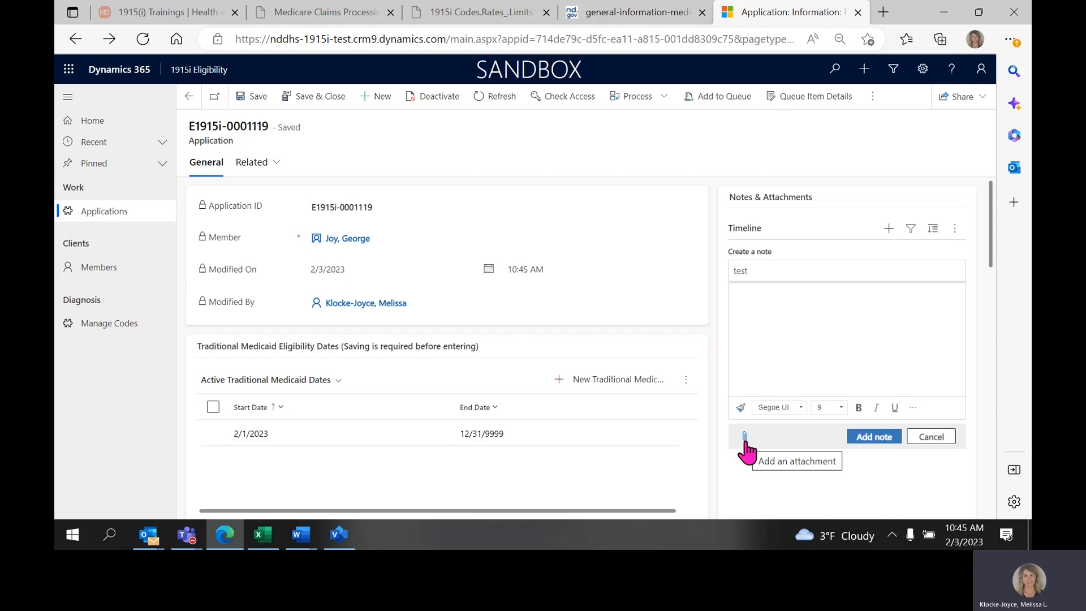
click(877, 447)
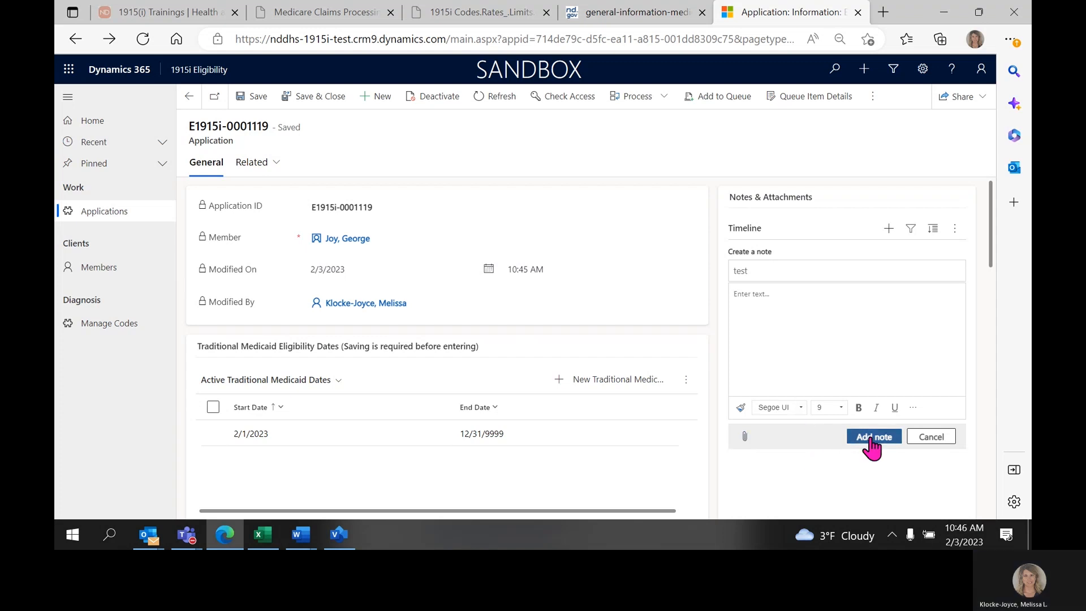
click(871, 441)
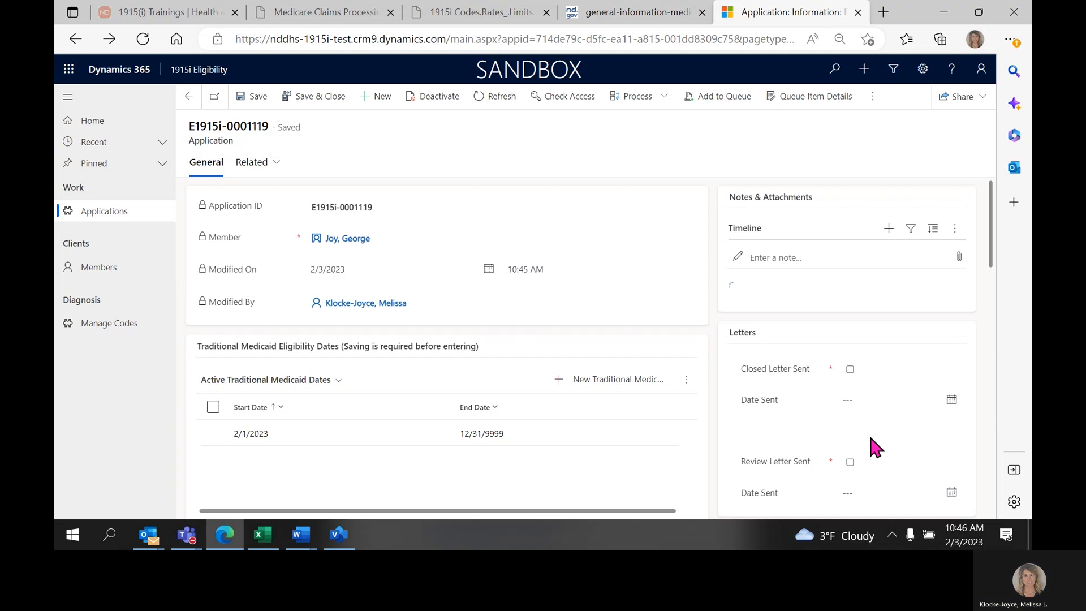
drag(730, 197, 810, 198)
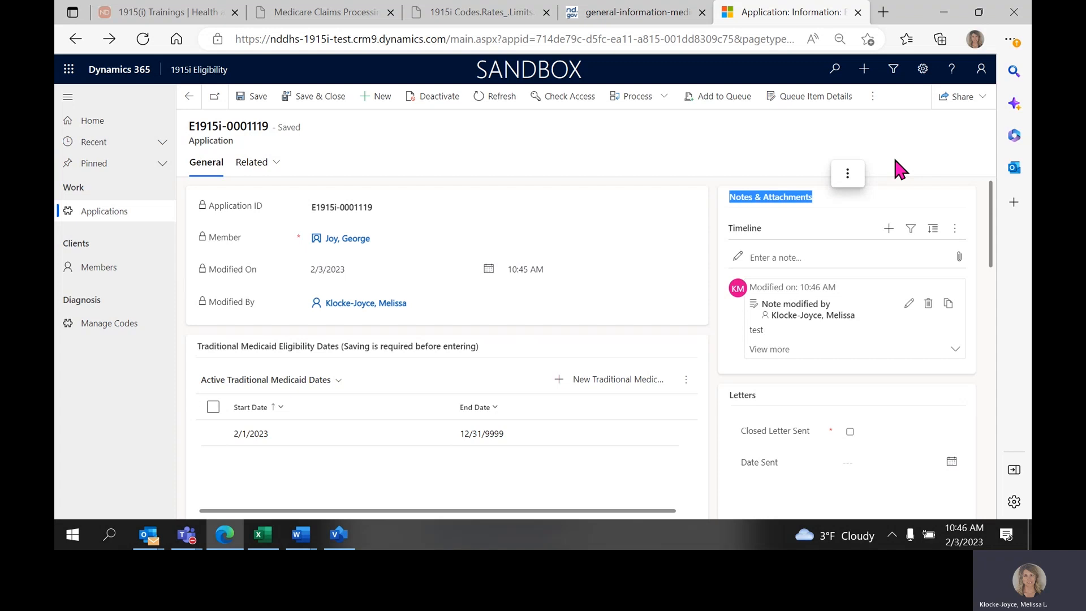
Generate the Eligibility Approval Letter from its Word template, open the downloaded document in Word and enable editing.
click(873, 102)
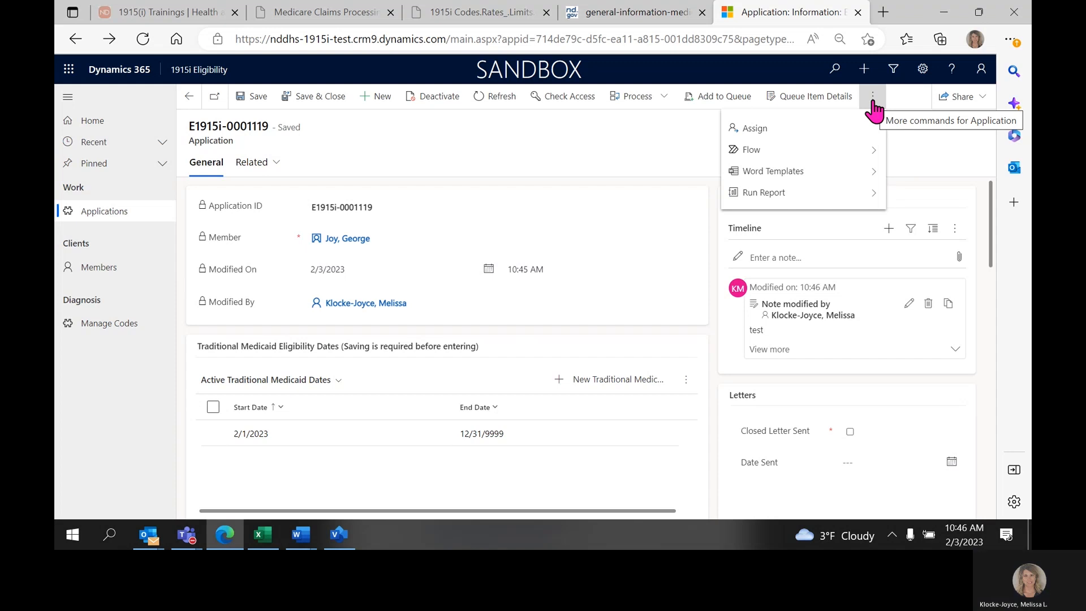
click(865, 171)
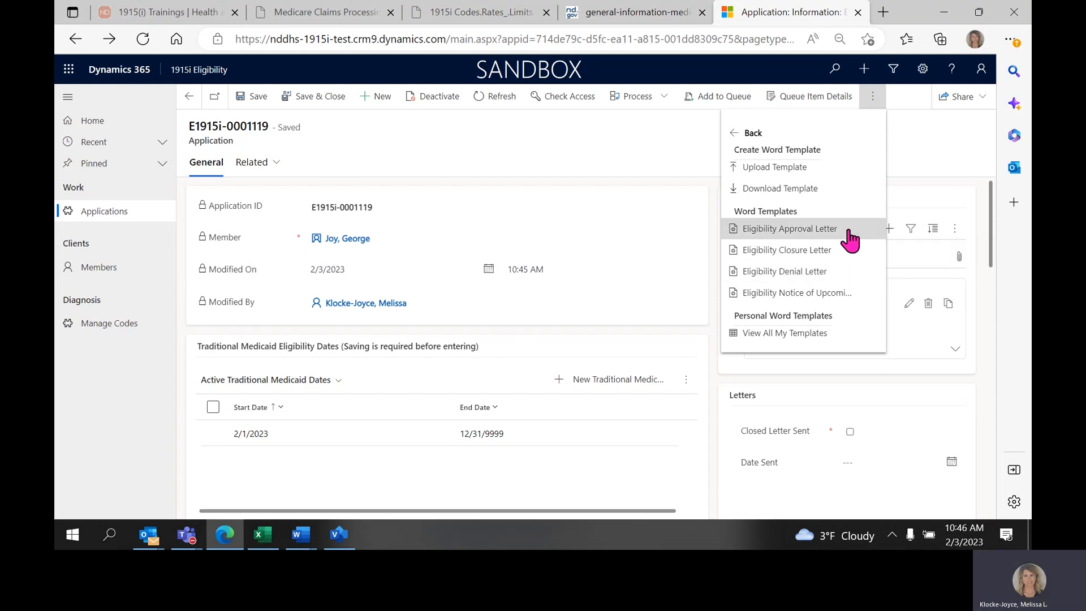
click(790, 229)
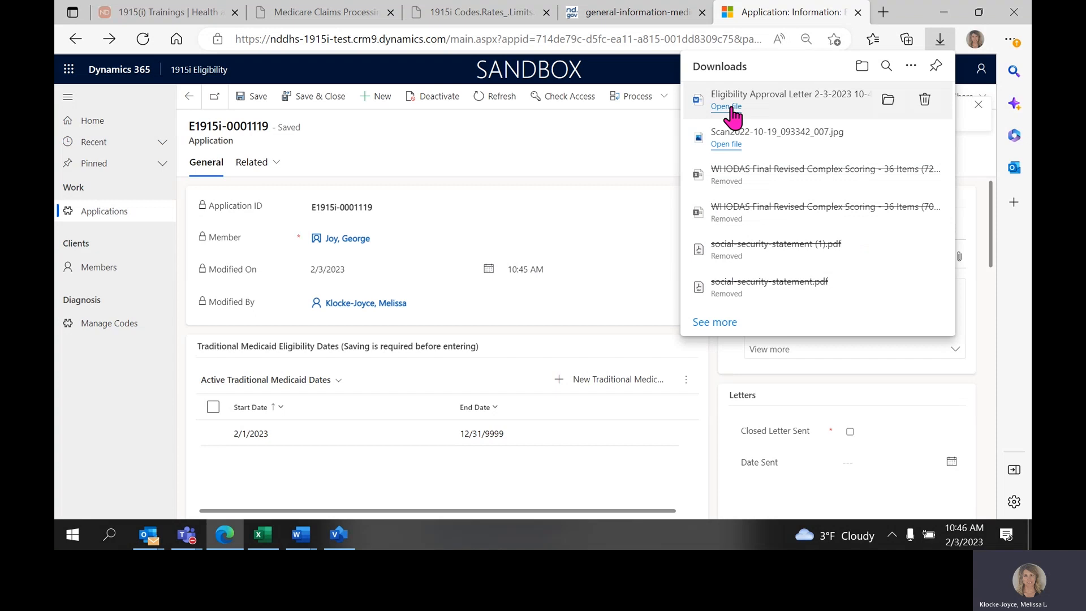
click(731, 109)
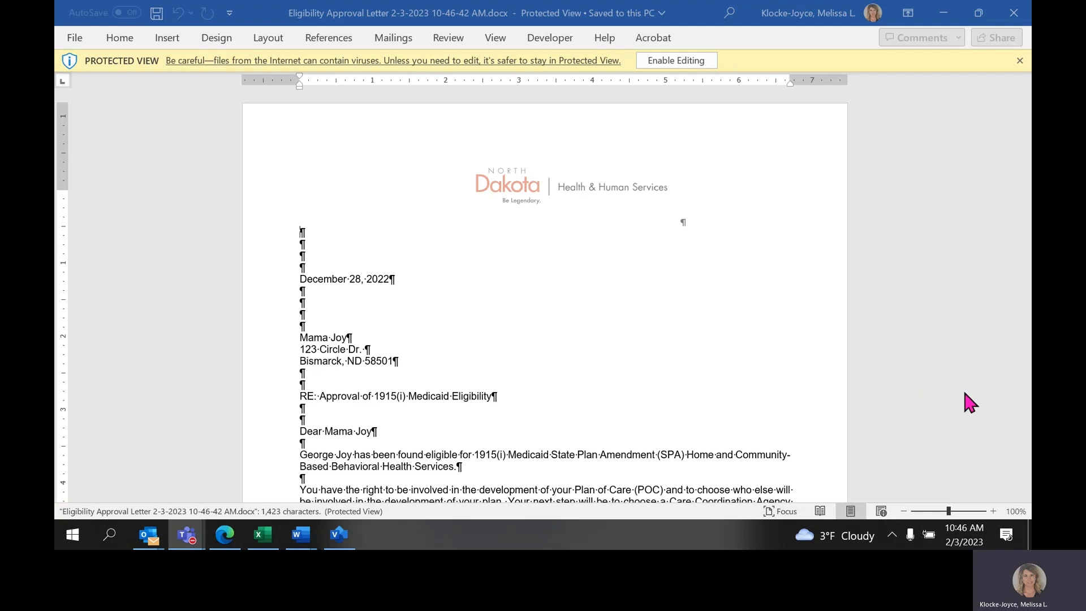
click(652, 58)
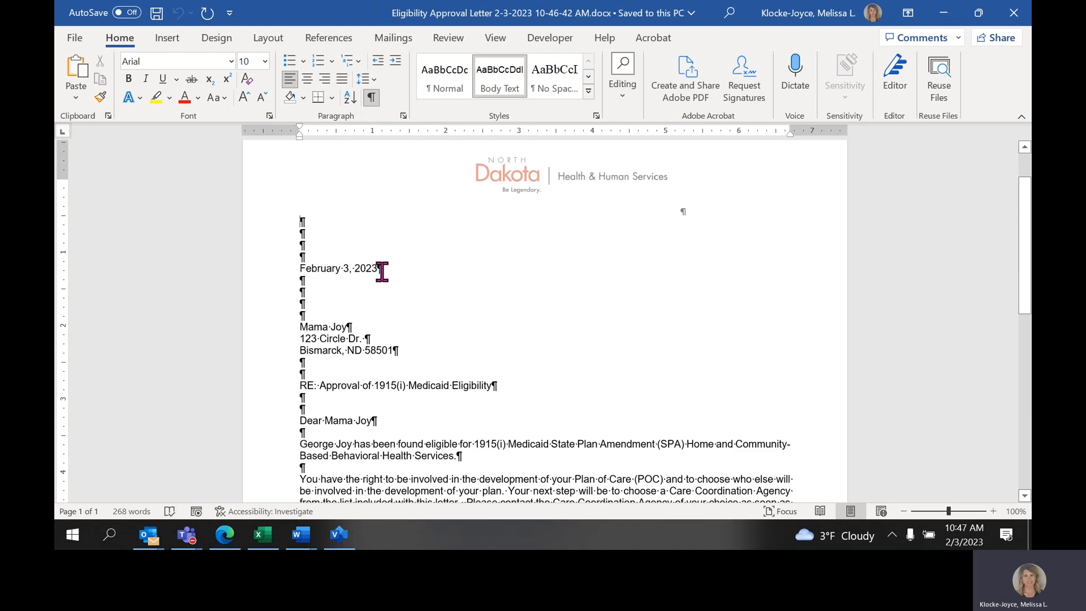
Review the approval letter's addressee, subject line, member rights, and highlighted number, amount and Zone Information placeholders.
drag(300, 327, 352, 327)
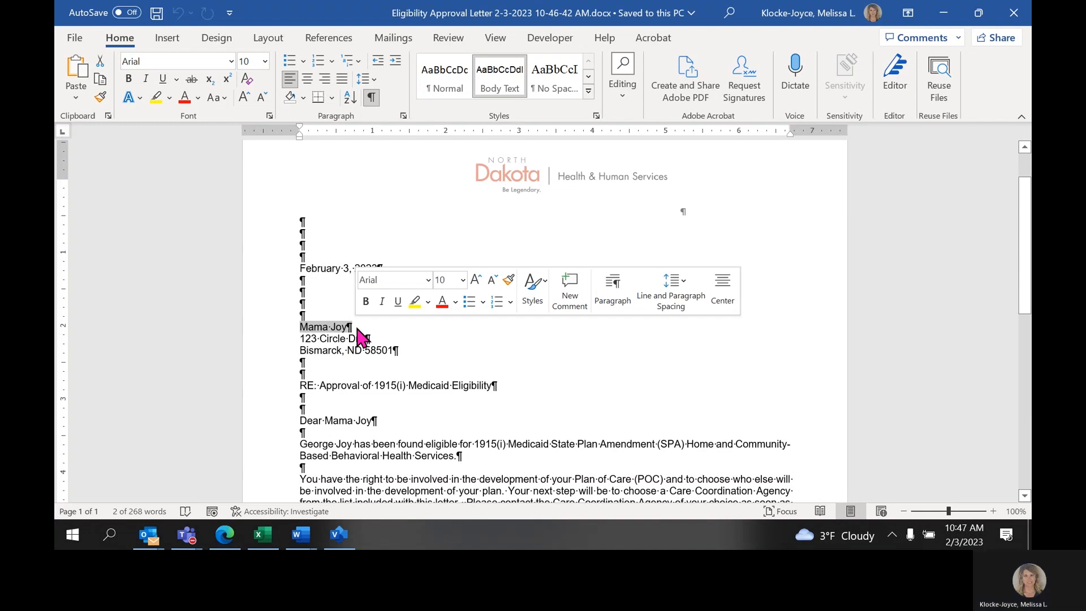
scroll(361, 335, down, 1)
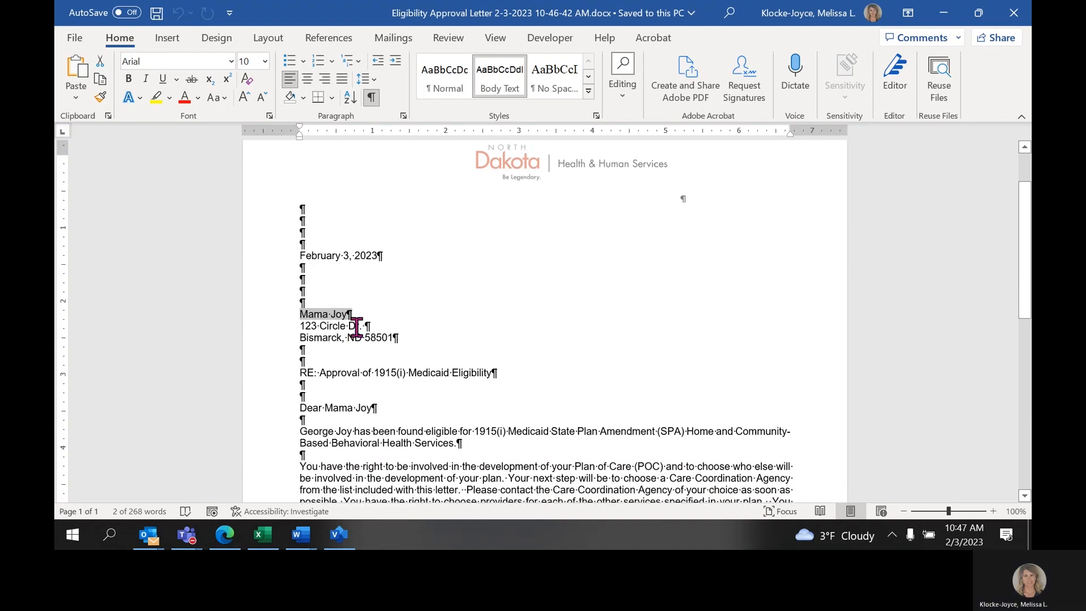
drag(320, 350, 514, 356)
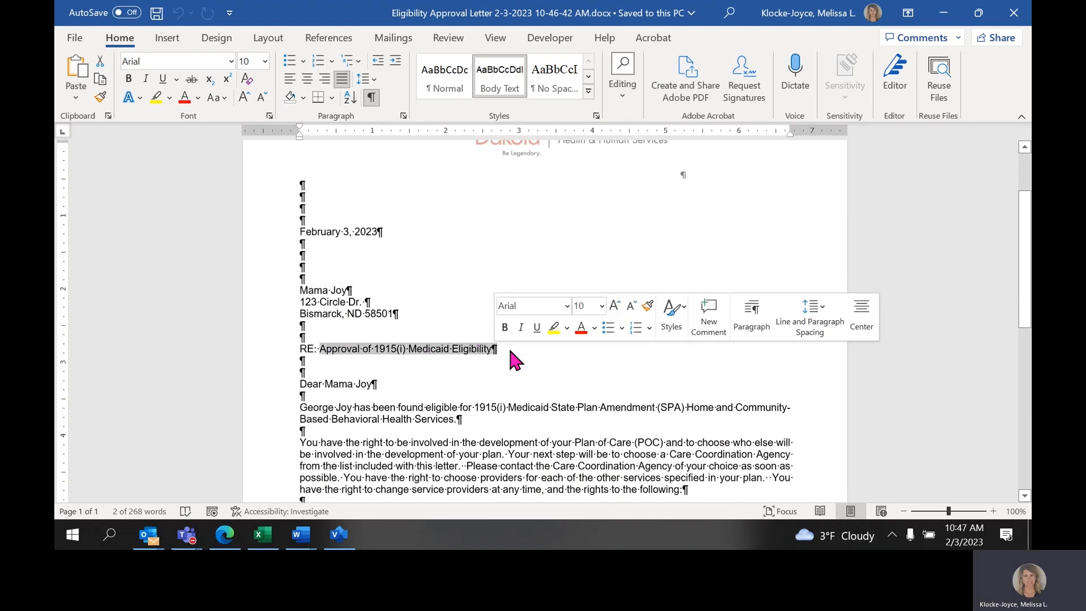
scroll(557, 253, down, 3)
scroll(555, 252, down, 5)
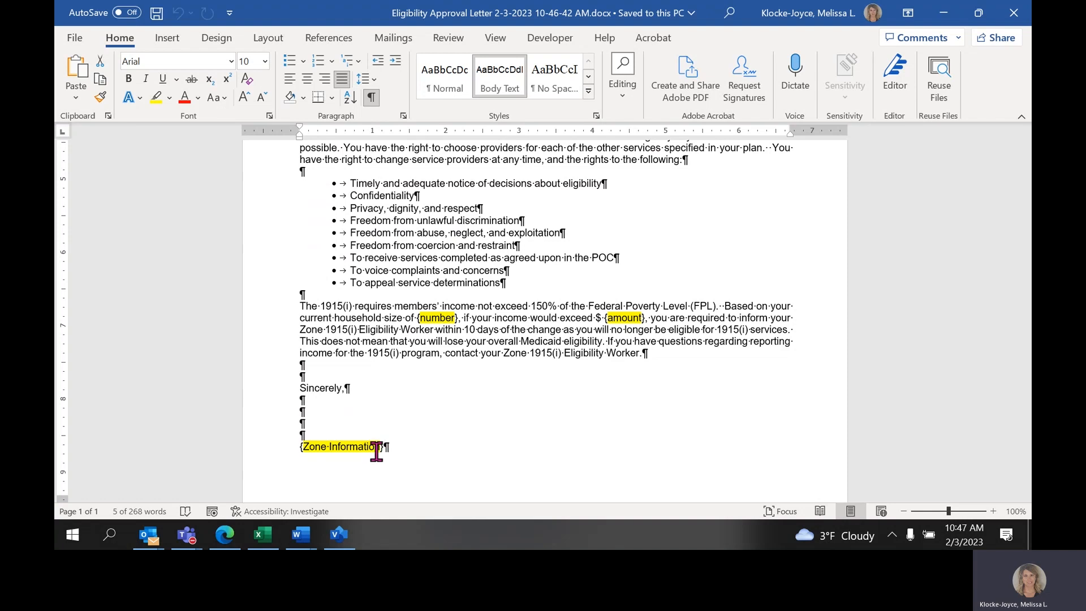
scroll(417, 434, up, 1)
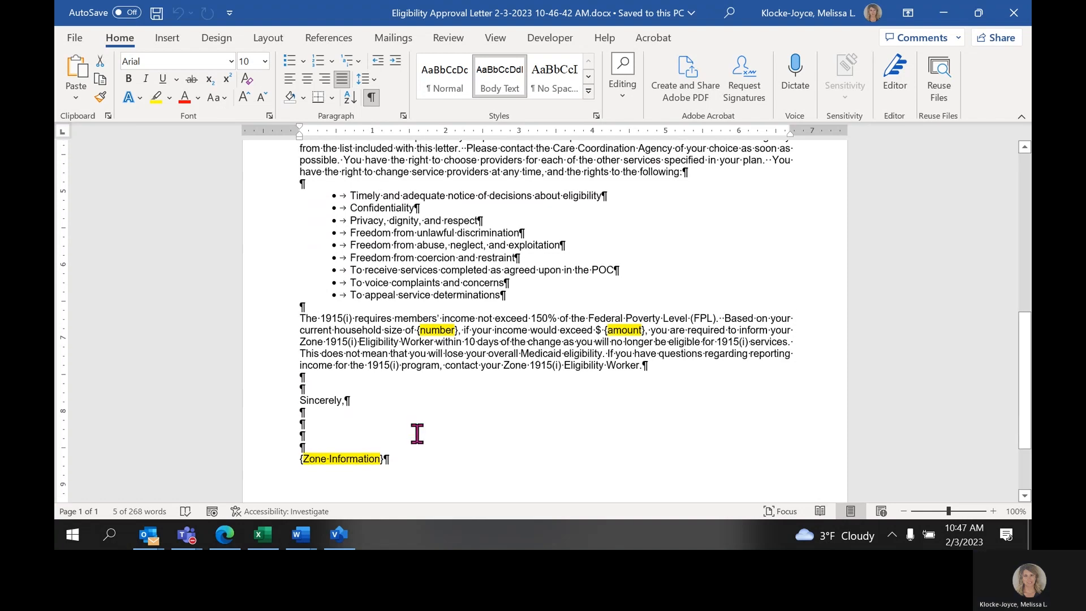
click(189, 542)
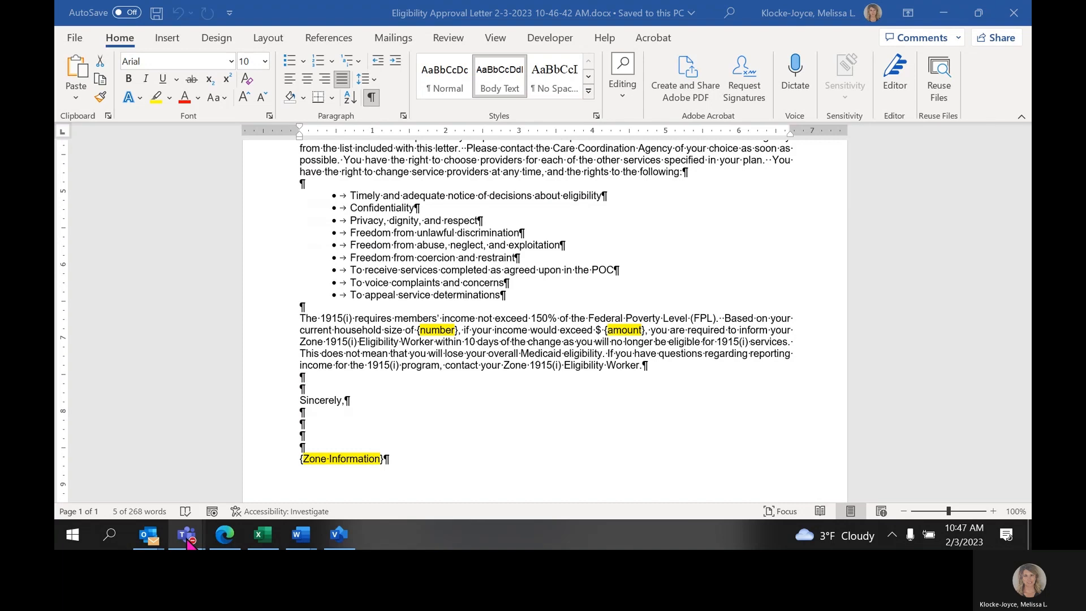